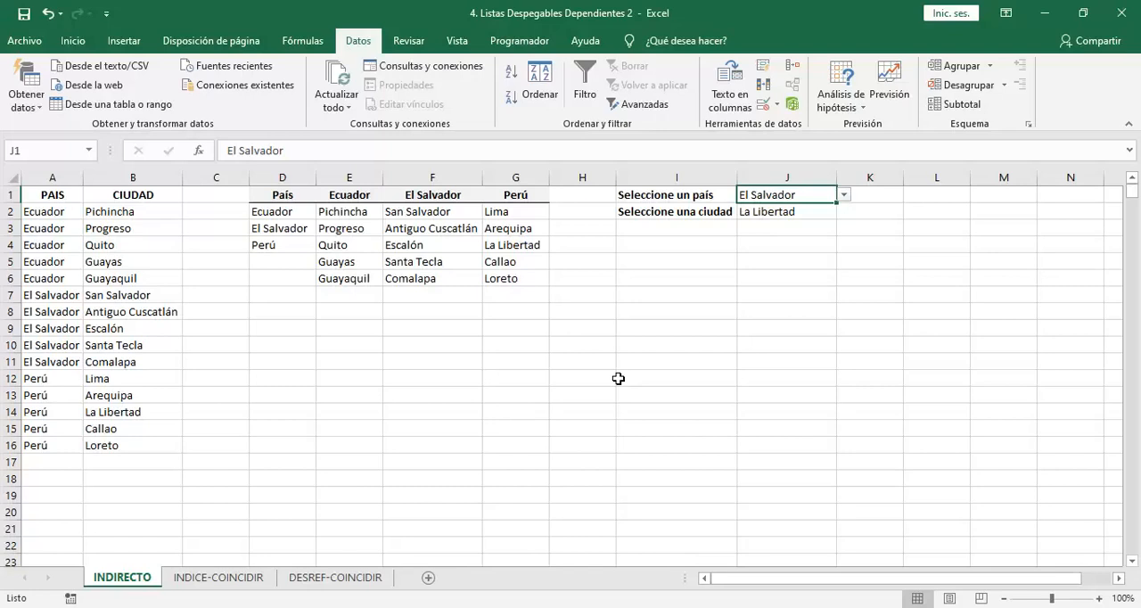
# Examine the country dropdown in J1 and the city cell J2 on the INDIRECTO sheet
pyautogui.click(843, 194)
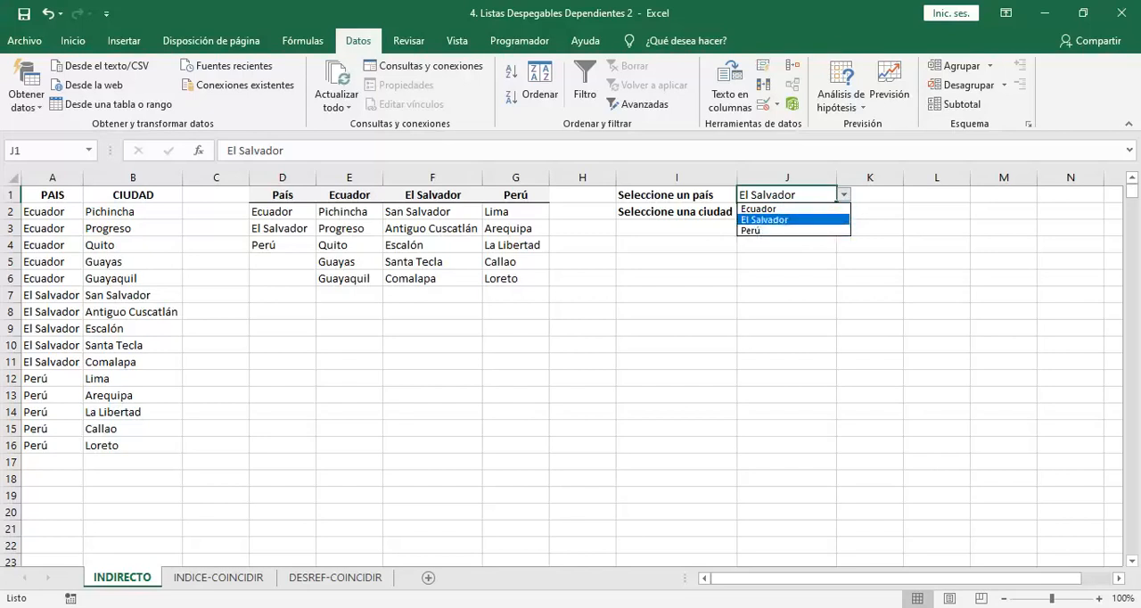
pyautogui.click(789, 194)
pyautogui.click(783, 212)
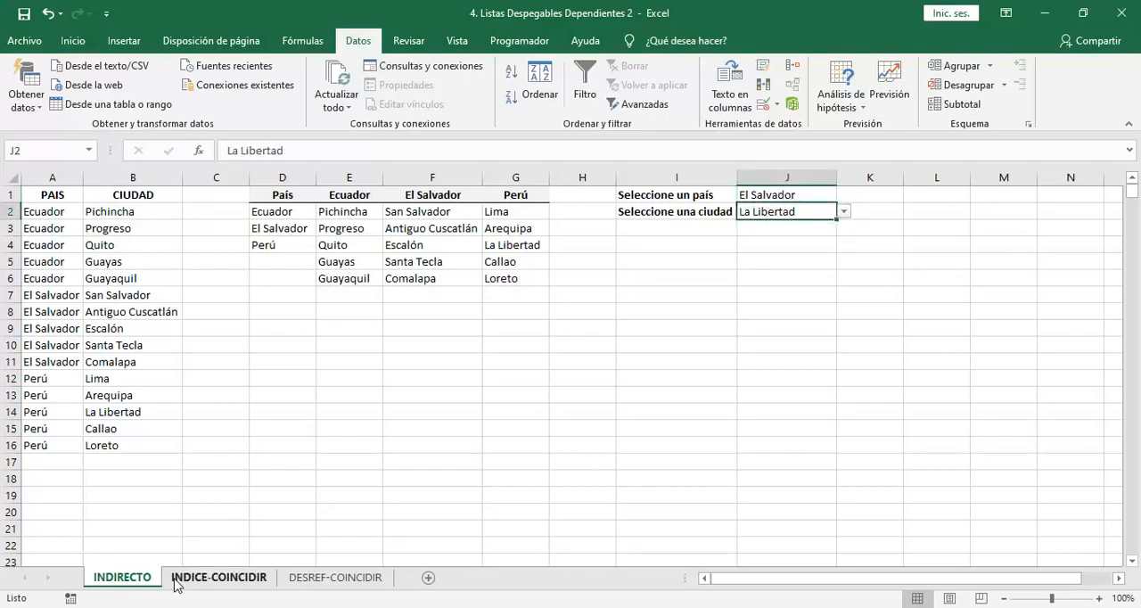
# Switch to the INDICE-COINCIDIR sheet and choose El Salvador as the country in J1
pyautogui.click(218, 578)
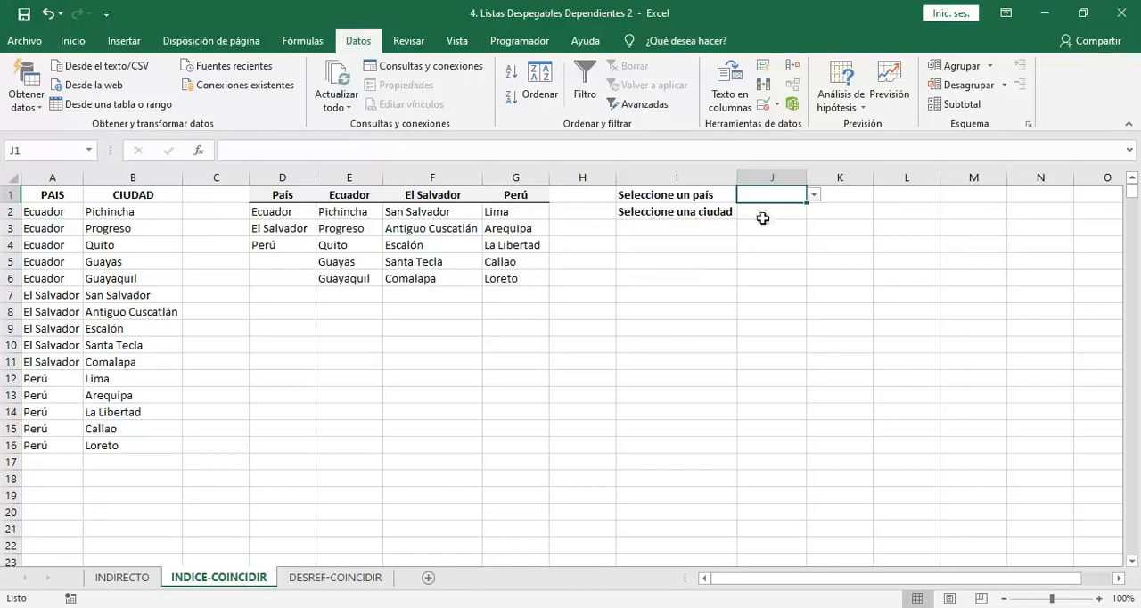
pyautogui.click(812, 195)
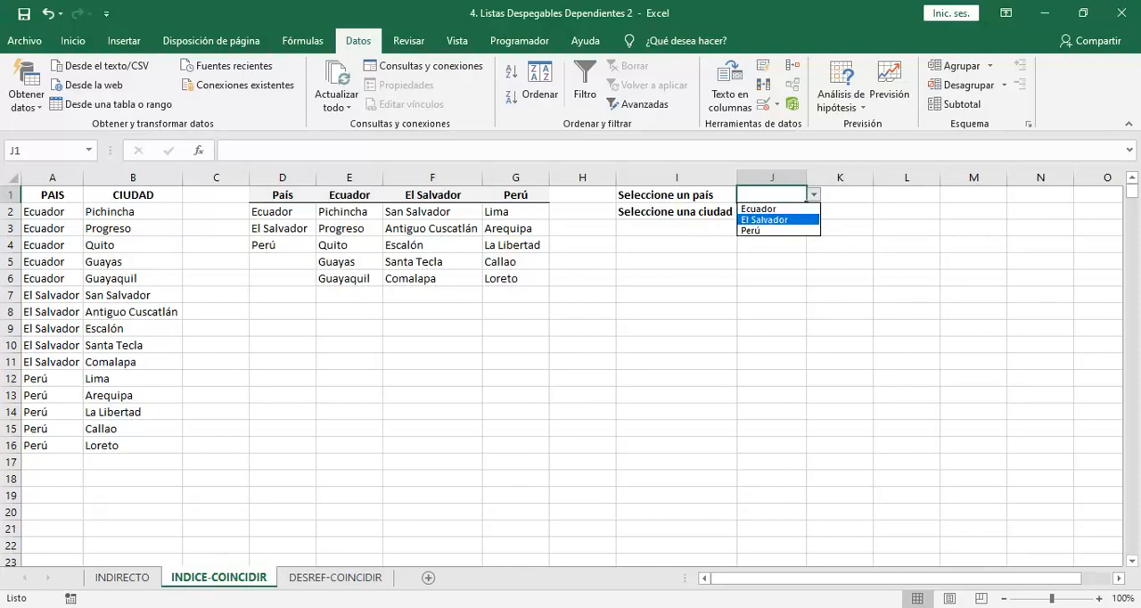
pyautogui.click(758, 220)
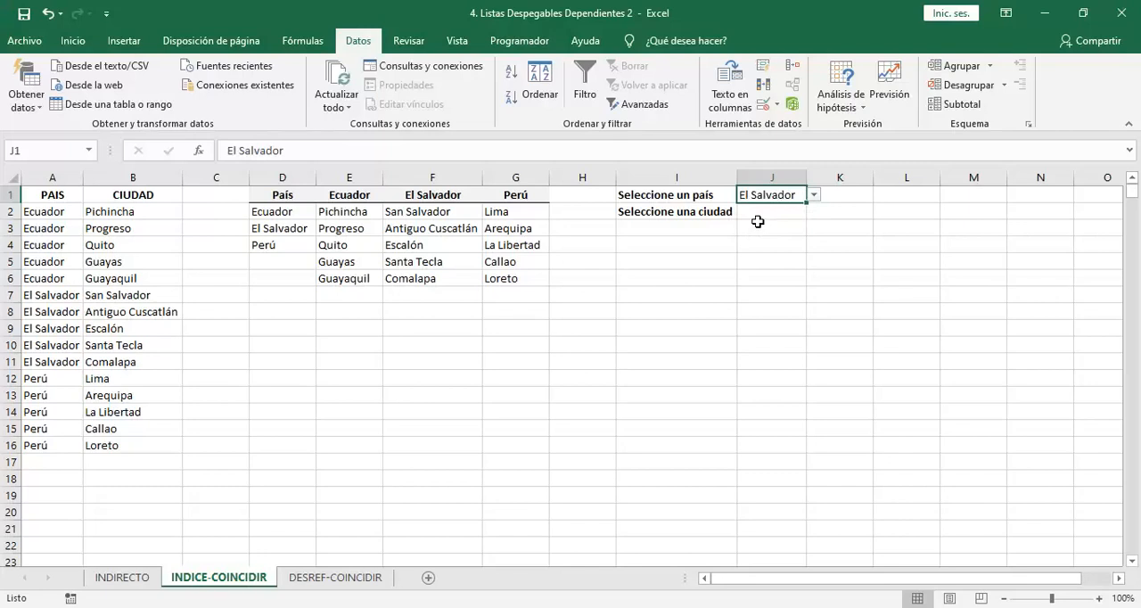
# Begin an INDICE formula in J4 with the city table E2:G6 as the matrix and the row argument left empty
pyautogui.press('Down')
pyautogui.press('Down')
pyautogui.press('Down')
pyautogui.write('=indice')
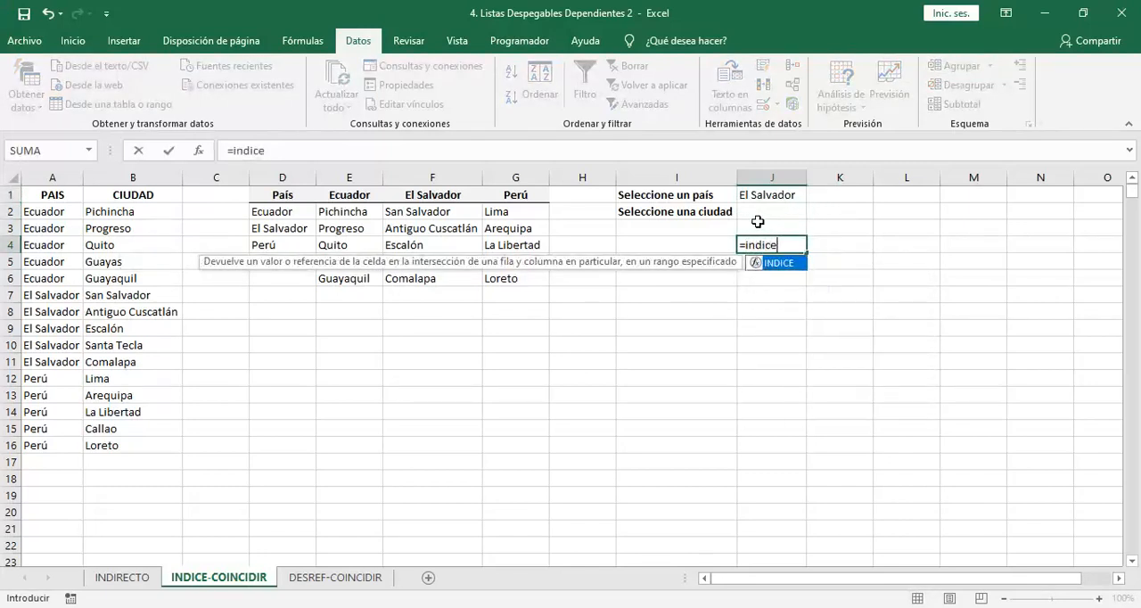
pyautogui.press('Tab')
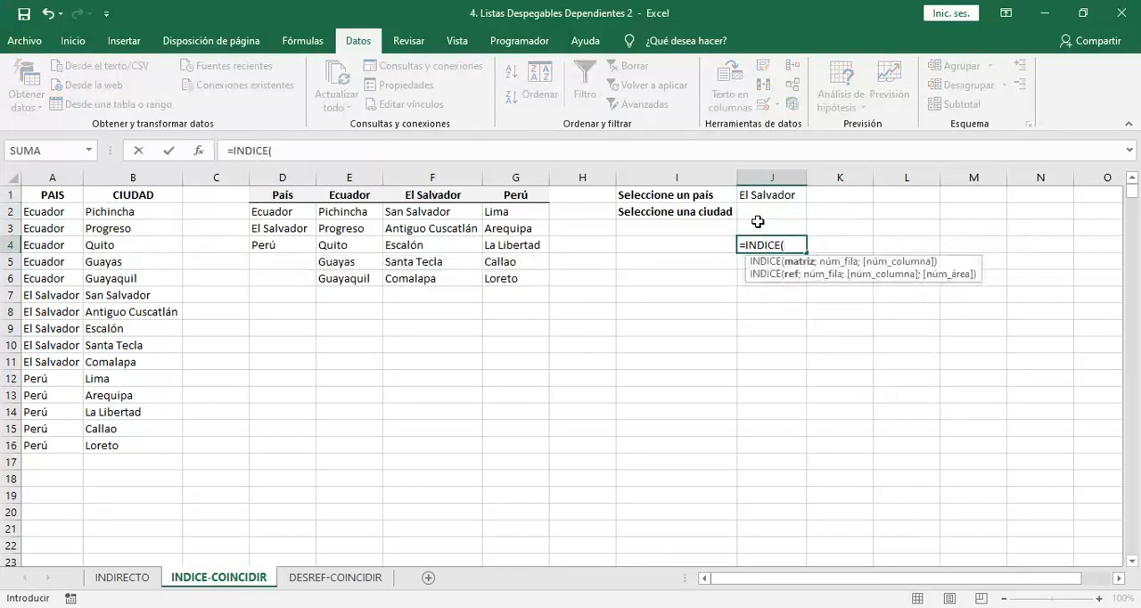
pyautogui.press('Left')
pyautogui.press('Left')
pyautogui.press('Left')
pyautogui.press('Left')
pyautogui.press('Up')
pyautogui.press('Up')
pyautogui.press('Left')
pyautogui.hotkey('shift', 'Down')
pyautogui.hotkey('shift', 'Down')
pyautogui.hotkey('shift', 'Down')
pyautogui.hotkey('shift', 'Down')
pyautogui.hotkey('shift', 'Right')
pyautogui.hotkey('shift', 'Right')
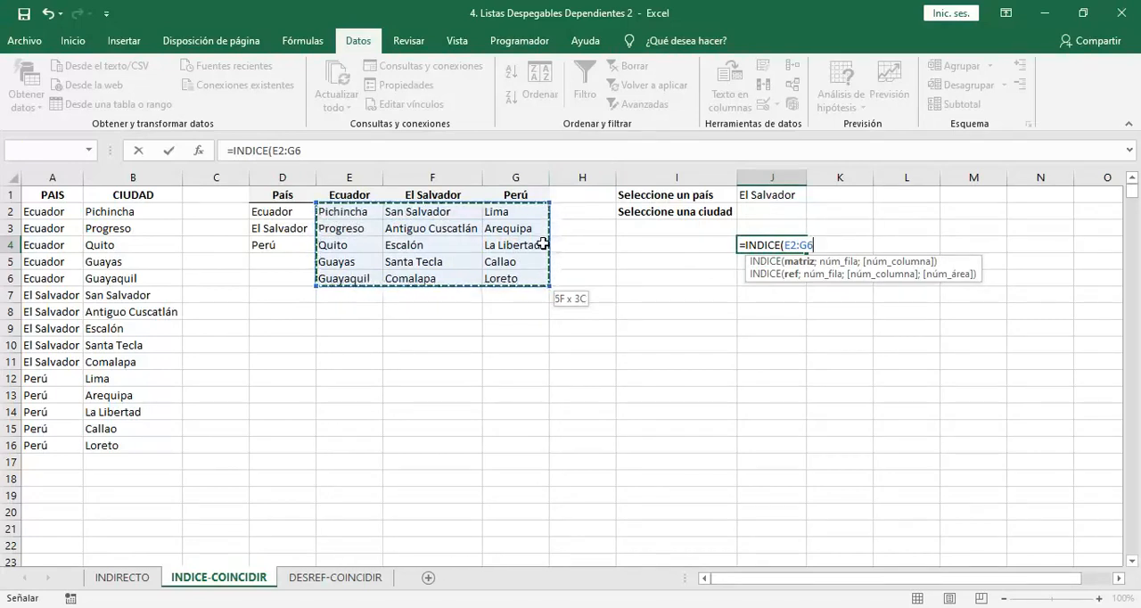
pyautogui.write(';')
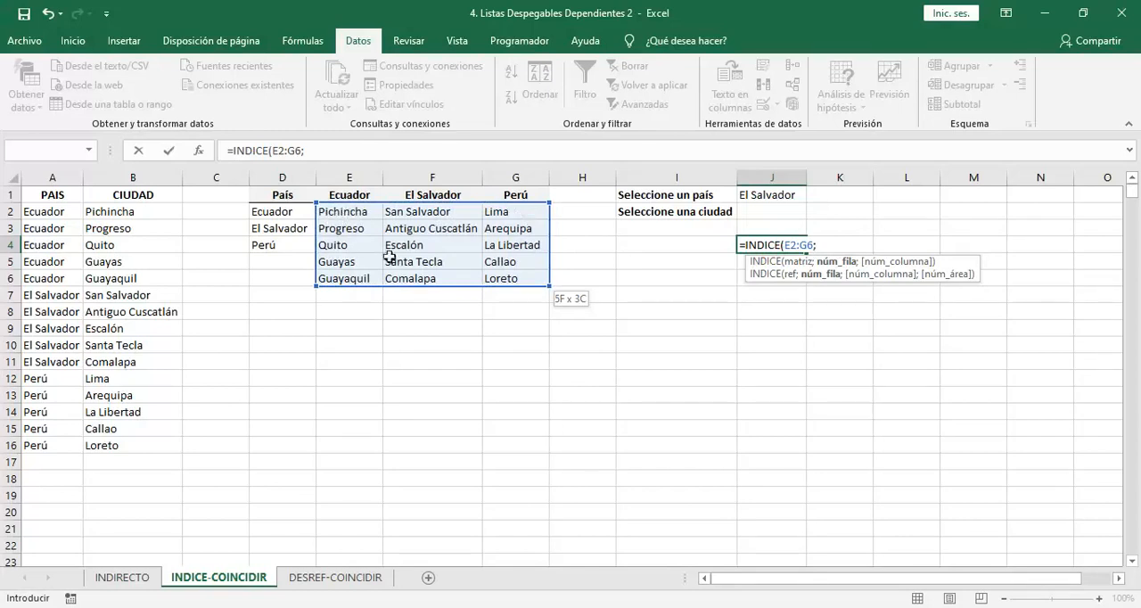
pyautogui.write(';')
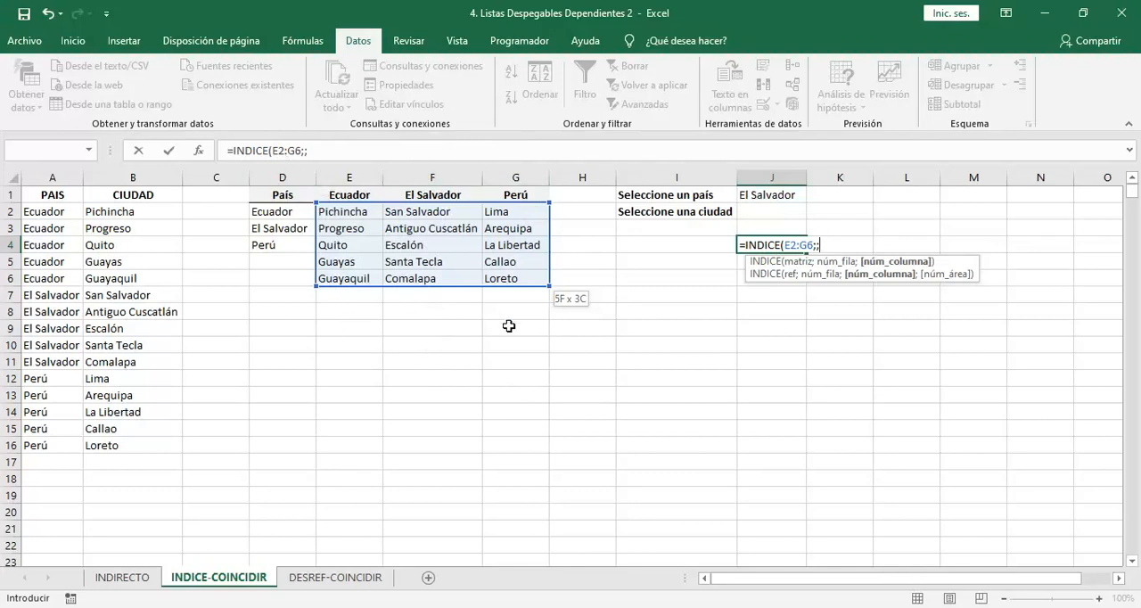
# Complete the J4 formula with COINCIDIR(J1;E1:G1;0) as the column argument and enter it
pyautogui.write('CO')
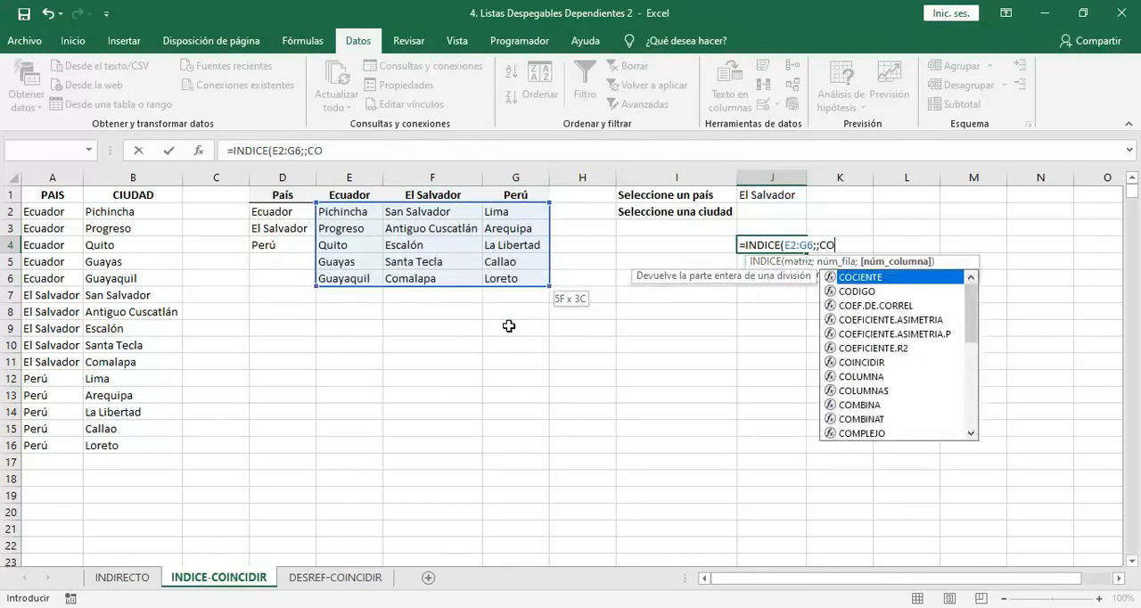
pyautogui.write('INCIDIR')
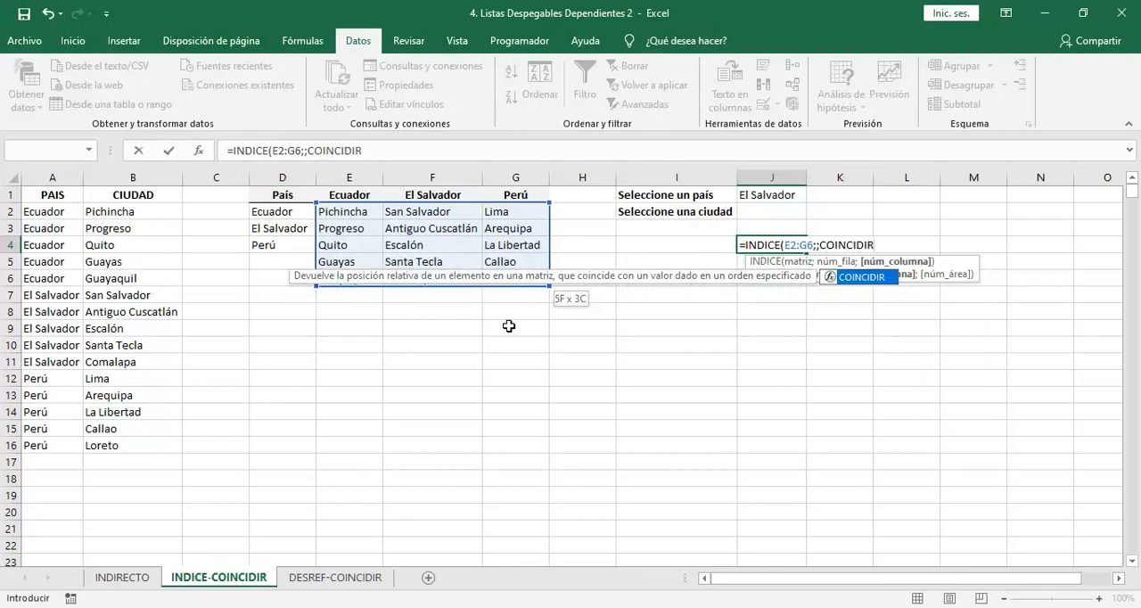
pyautogui.write('/')
pyautogui.press('BackSpace')
pyautogui.write('(')
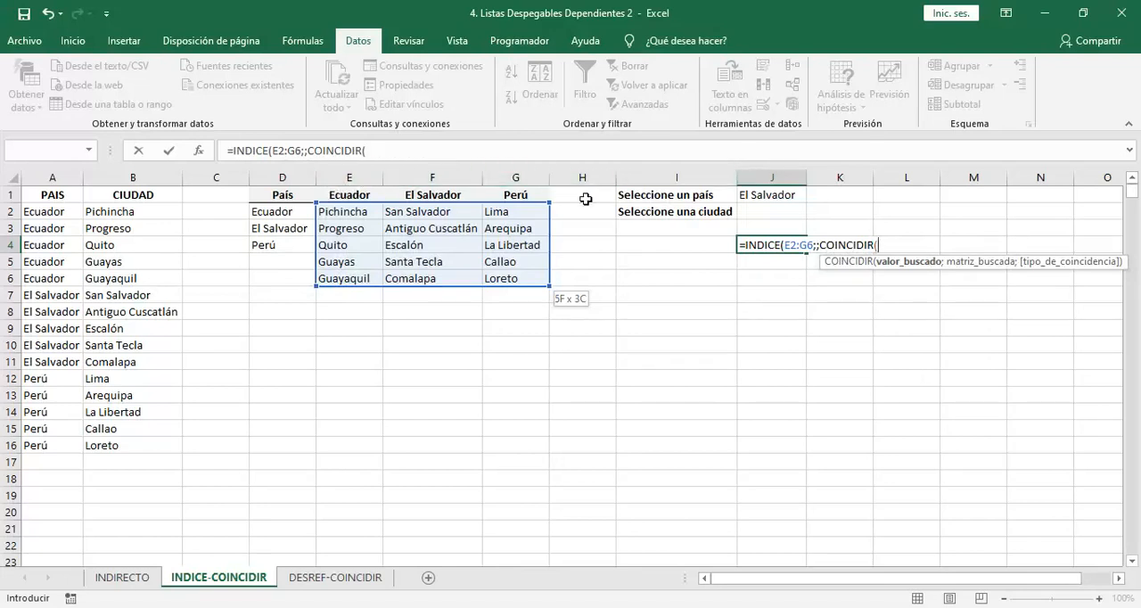
pyautogui.click(757, 194)
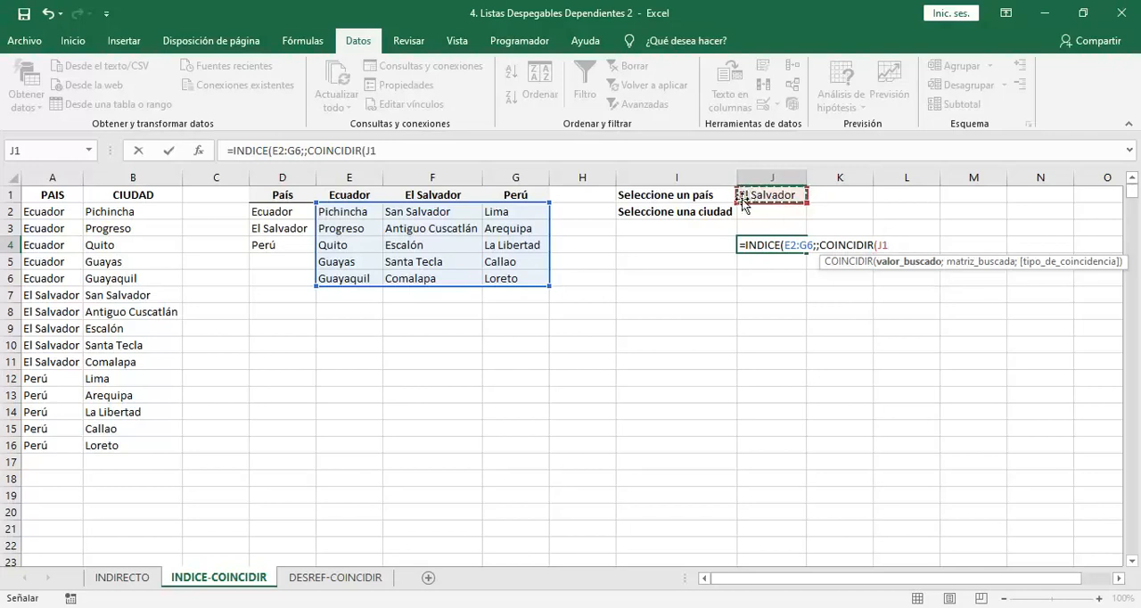
pyautogui.write(';')
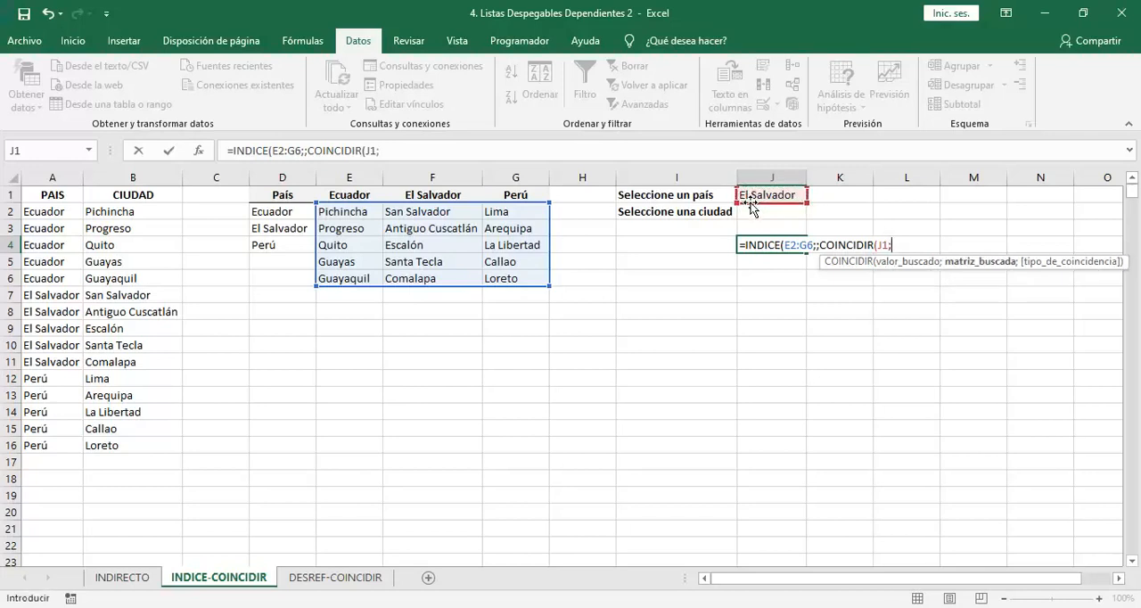
pyautogui.moveTo(348, 189); pyautogui.dragTo(514, 191)
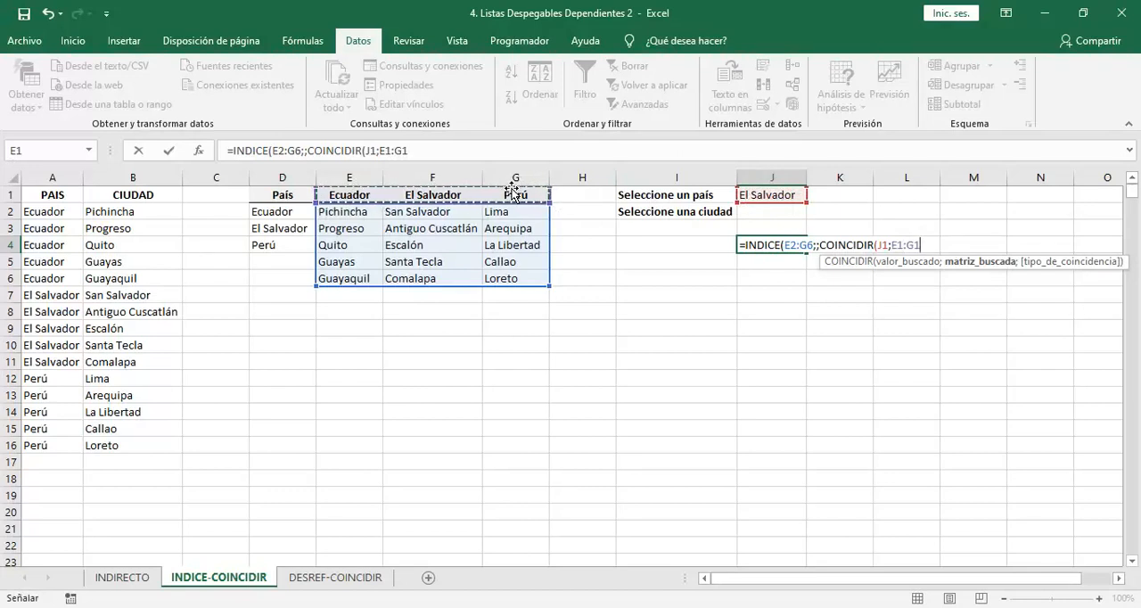
pyautogui.write(';0)')
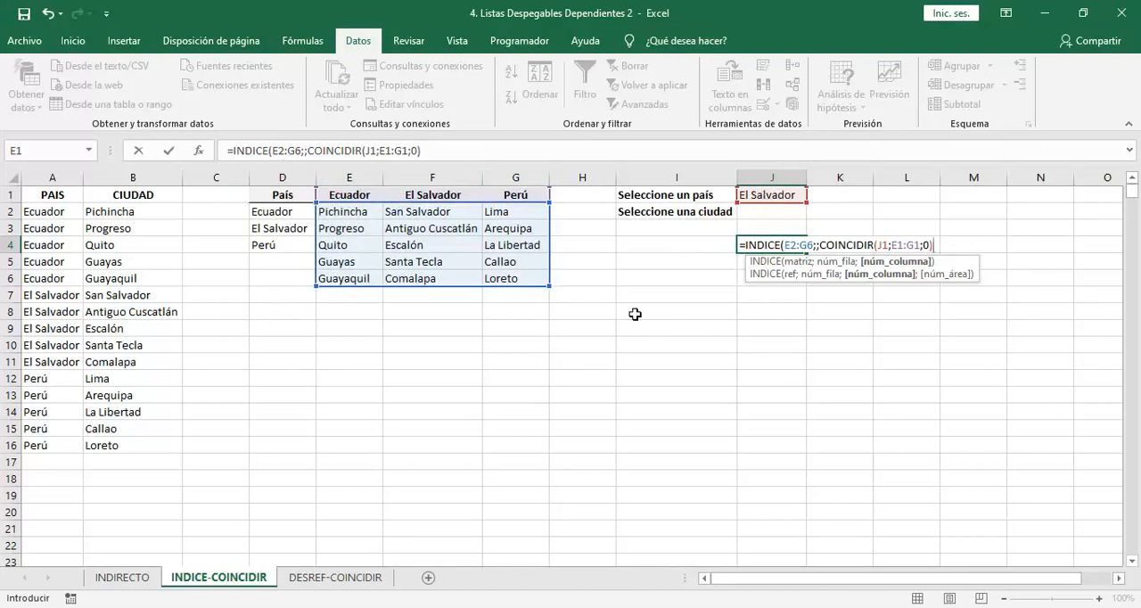
pyautogui.write(')')
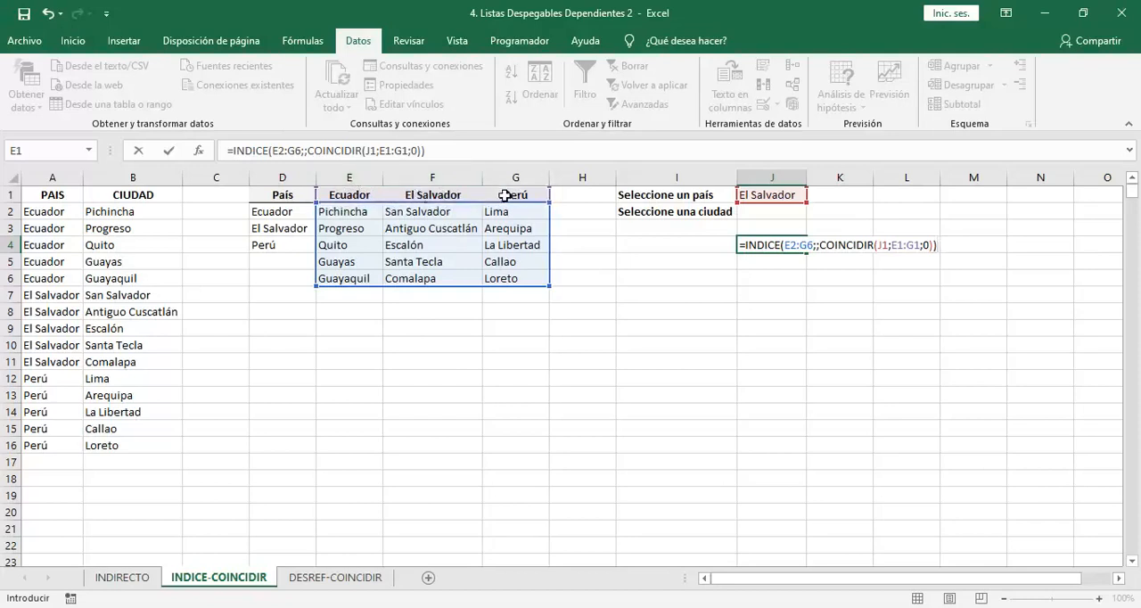
pyautogui.click(821, 245)
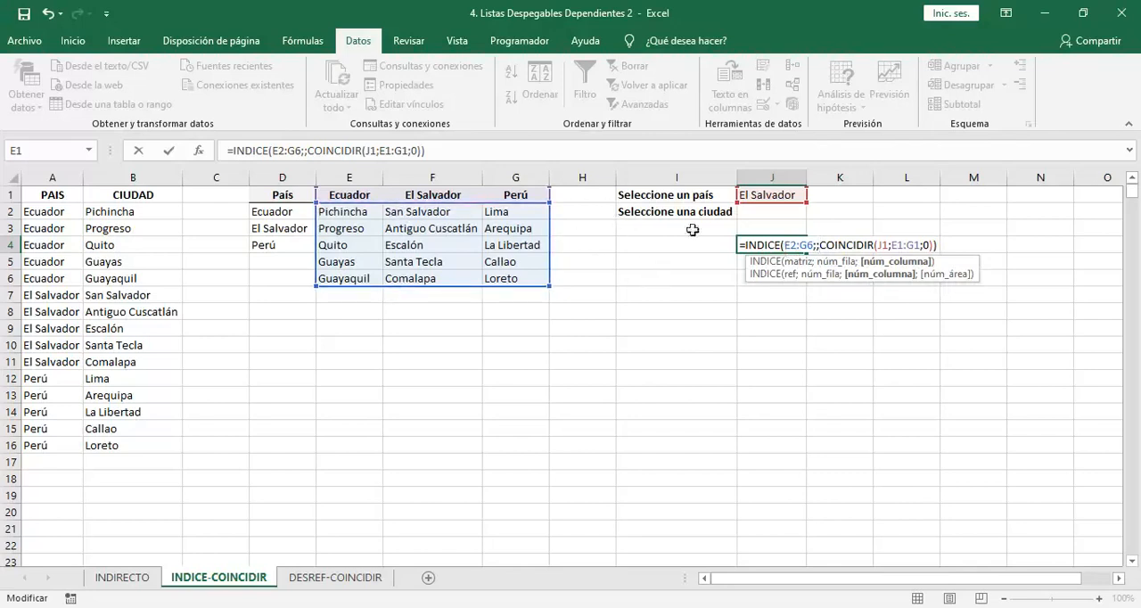
pyautogui.click(859, 245)
pyautogui.press('Return')
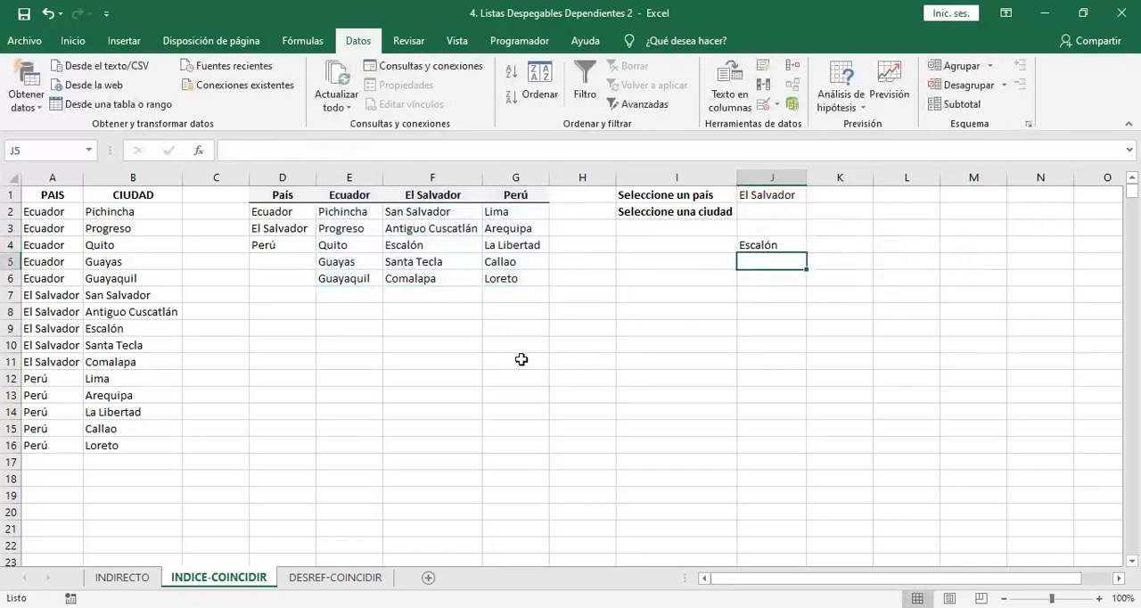
# Enlarge the formula bar and evaluate J4's INDICE expression in place to inspect its returned array, keeping the formula intact
pyautogui.click(772, 245)
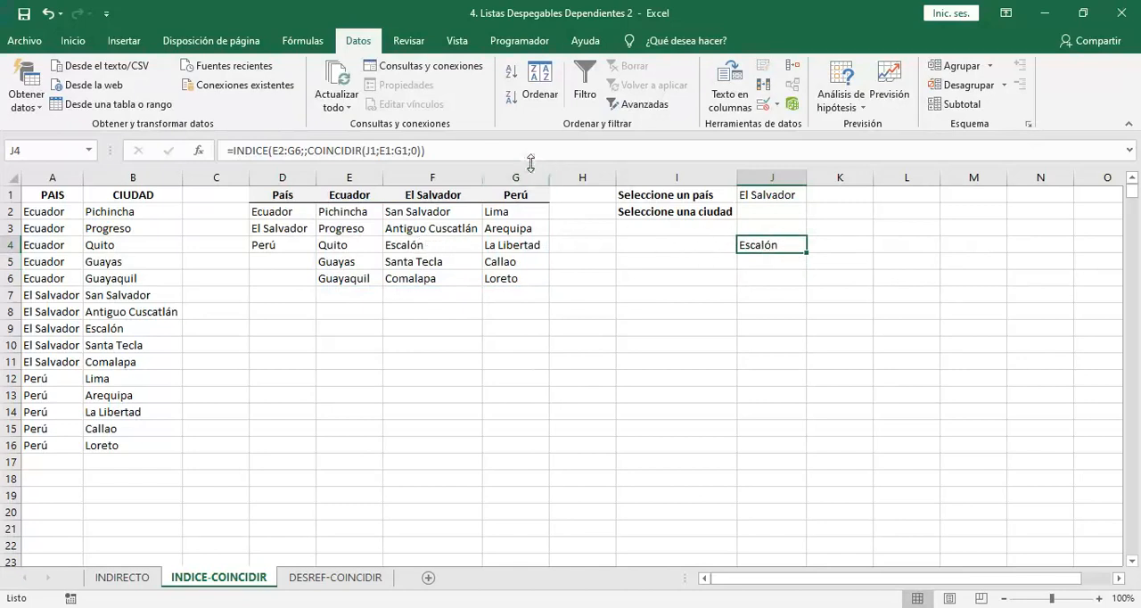
pyautogui.moveTo(535, 163); pyautogui.dragTo(539, 195)
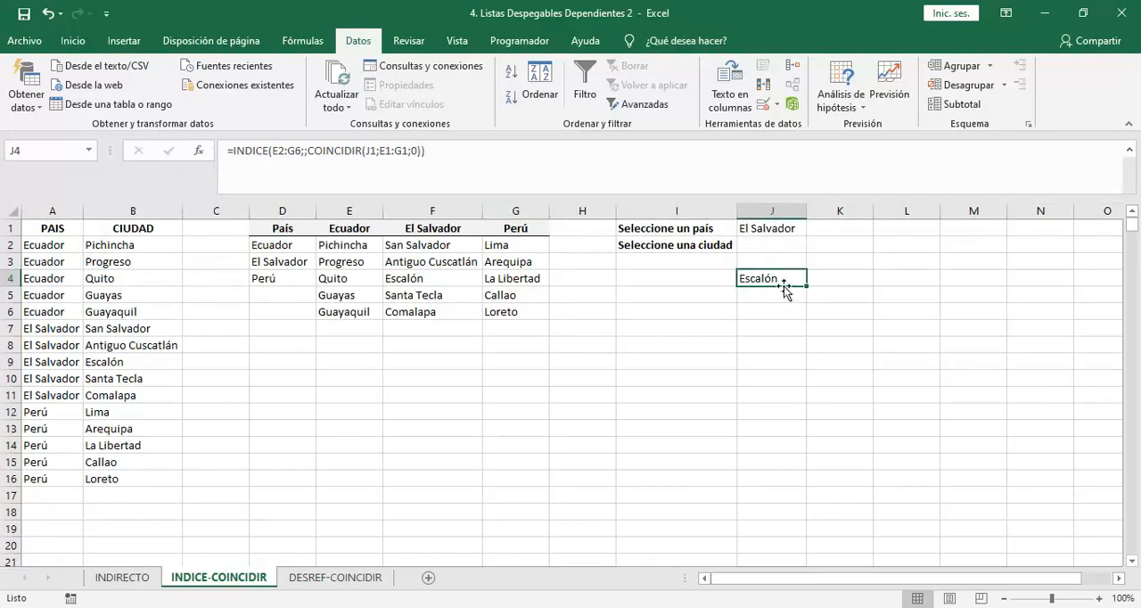
pyautogui.moveTo(460, 155); pyautogui.dragTo(236, 166)
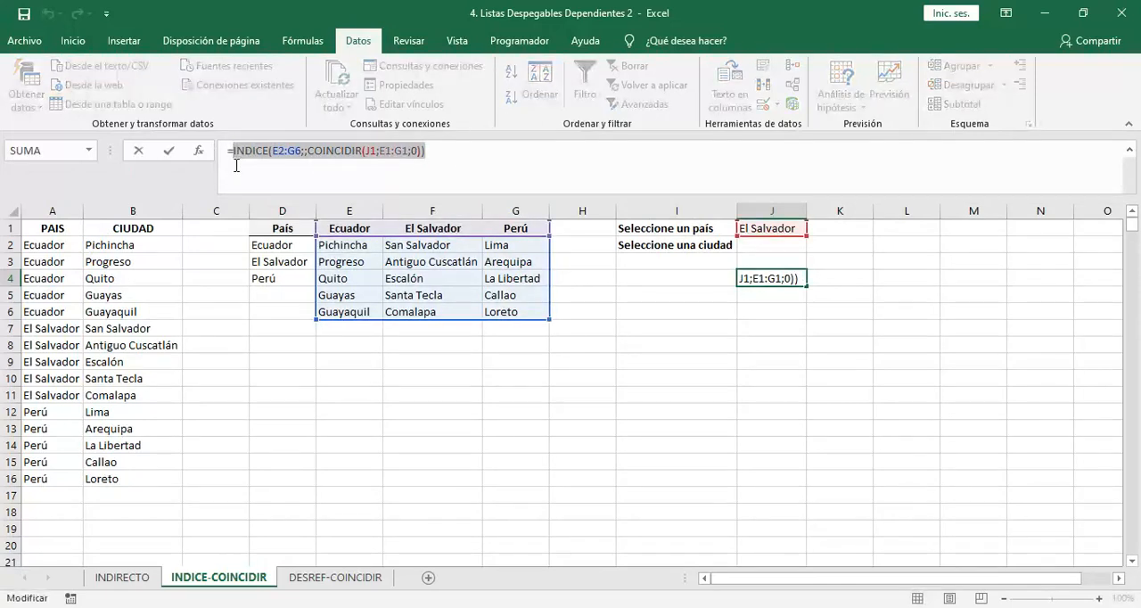
pyautogui.press('F9')
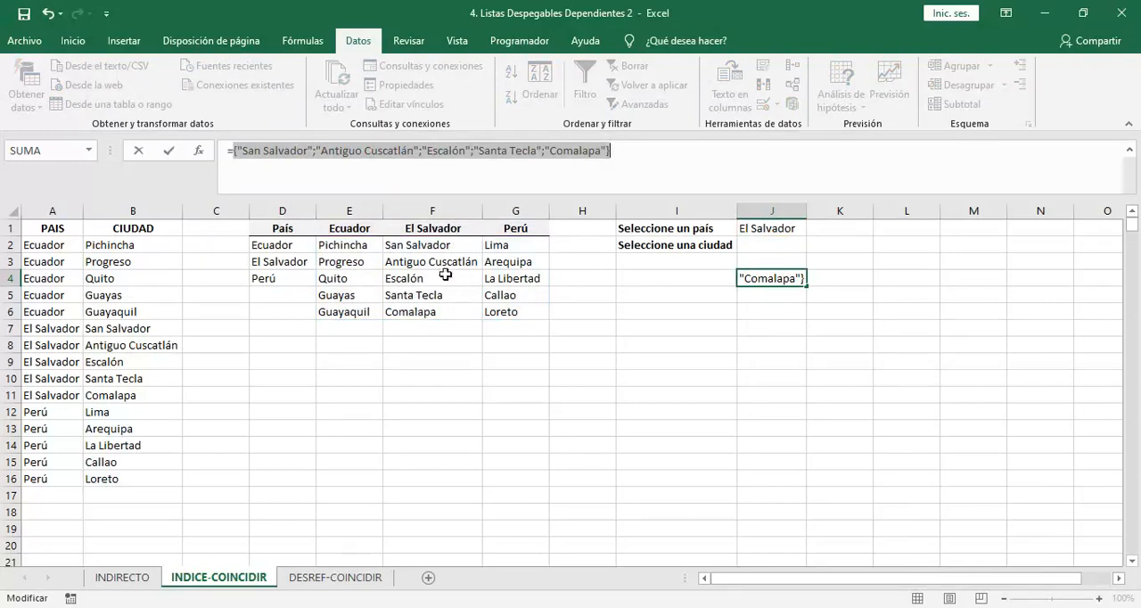
pyautogui.press('Escape')
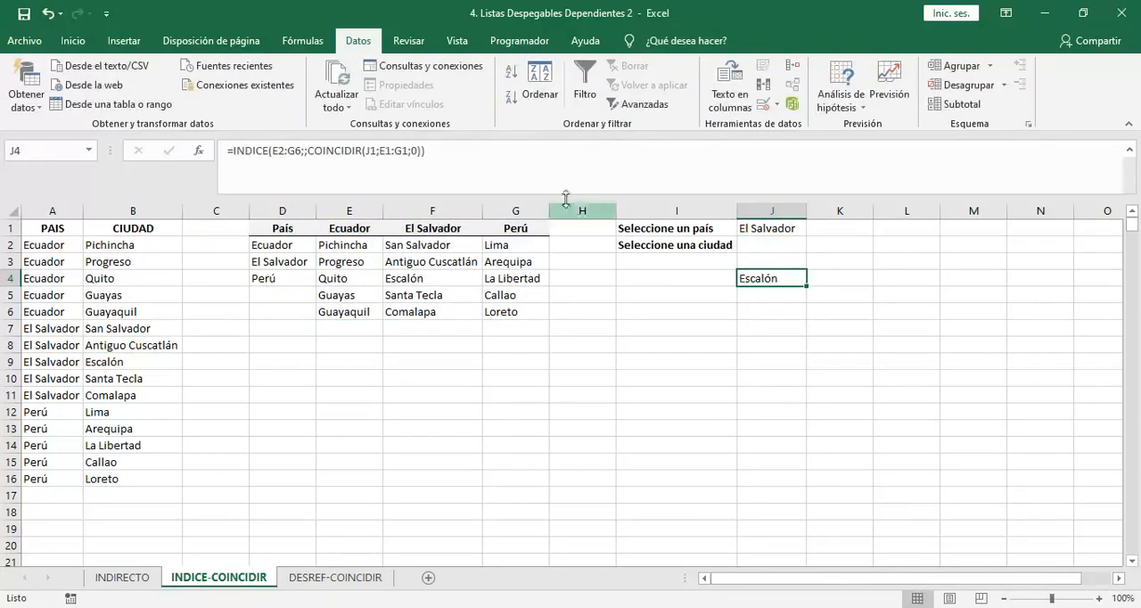
# Copy the J4 formula text without its equals sign and select the city cell J2
pyautogui.click(524, 159)
pyautogui.moveTo(524, 158); pyautogui.dragTo(233, 156)
pyautogui.hotkey('ctrl', 'c')
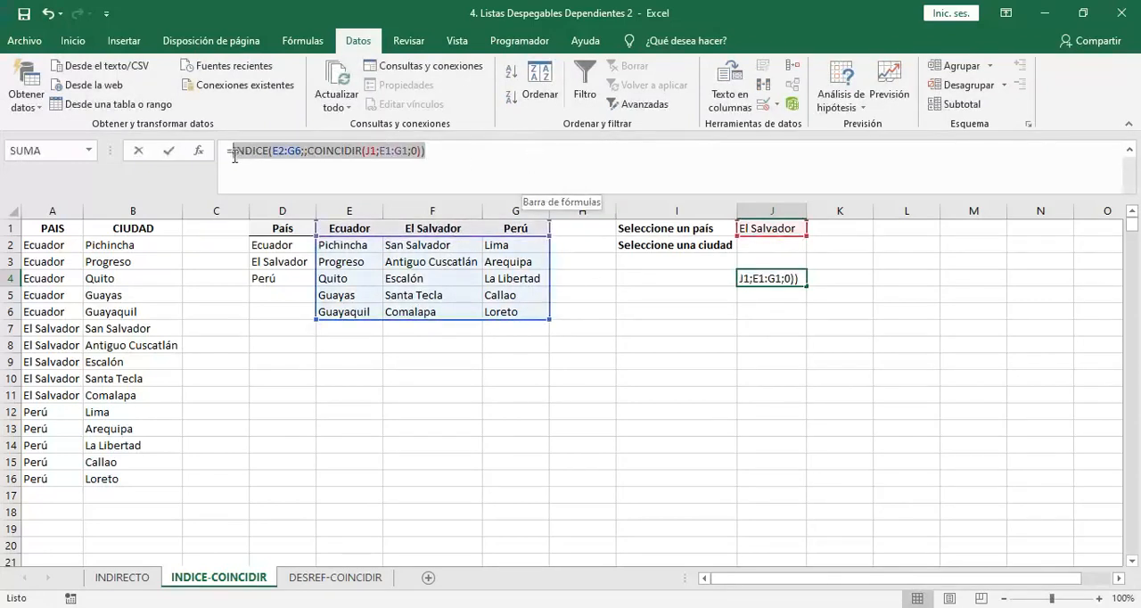
pyautogui.press('Escape')
pyautogui.press('Up')
pyautogui.press('Up')
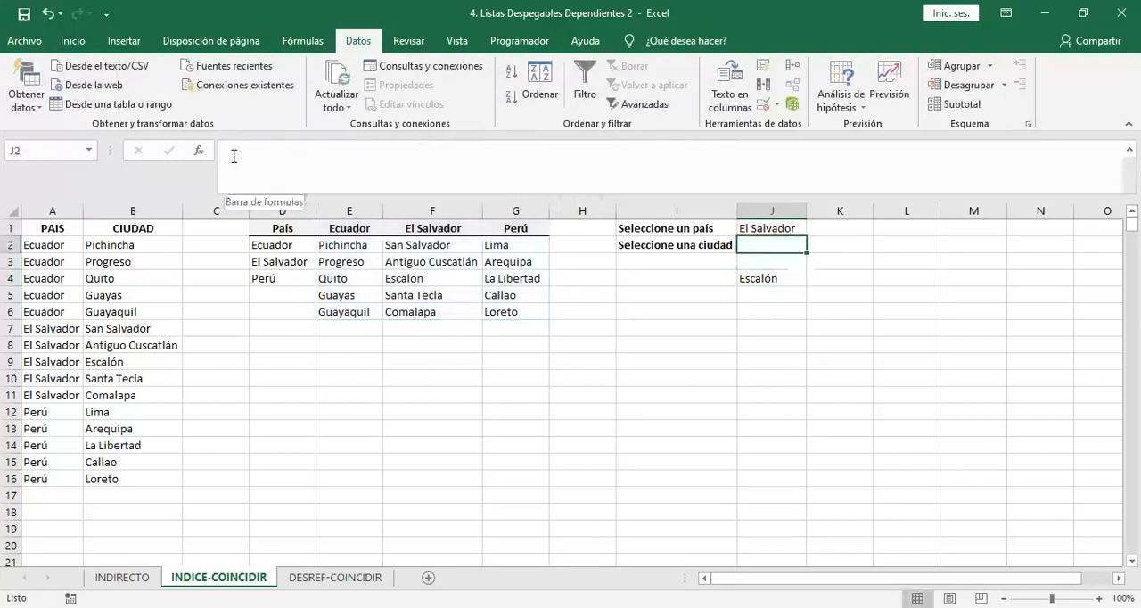
# Apply Lista data validation to J2 with the source =INDICE(E2:G6;;COINCIDIR(J1;E1:G1;0))
pyautogui.click(762, 106)
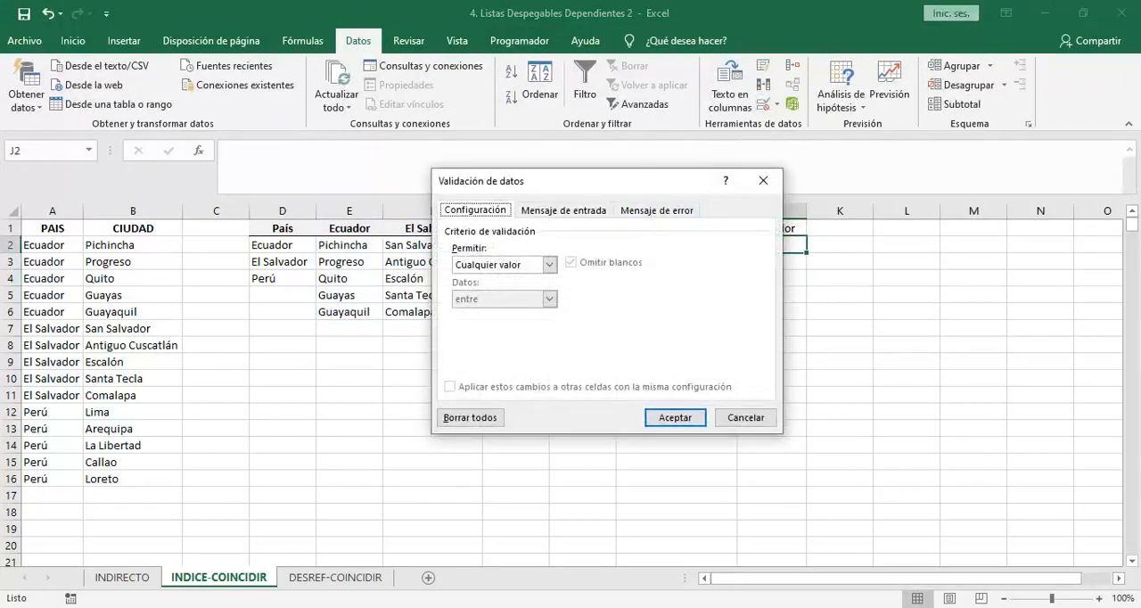
pyautogui.click(549, 265)
pyautogui.click(477, 313)
pyautogui.click(486, 332)
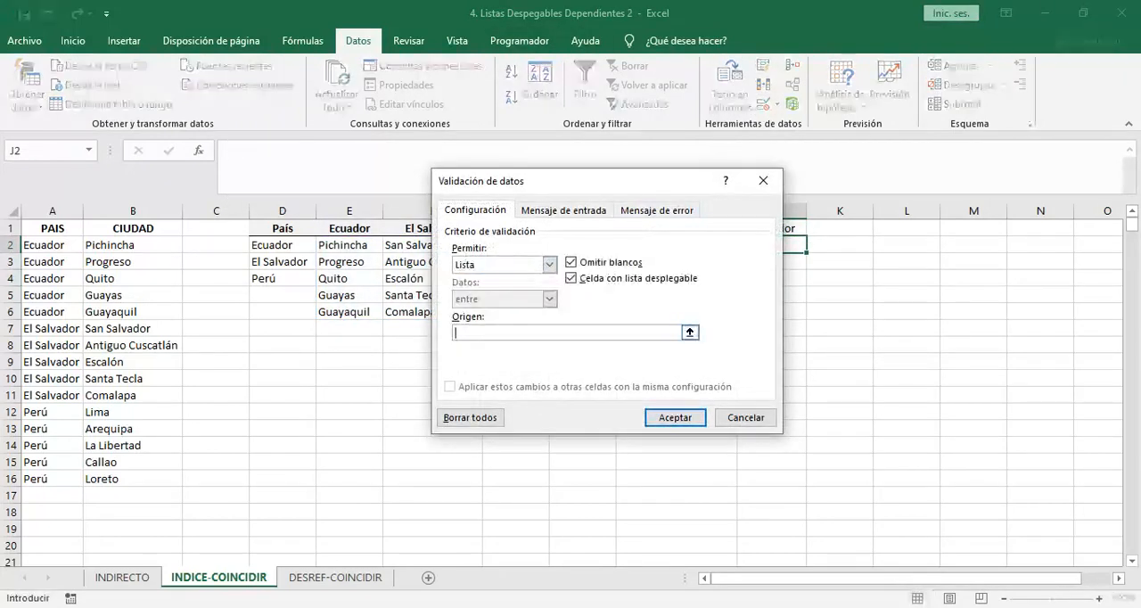
pyautogui.hotkey('ctrl', 'v')
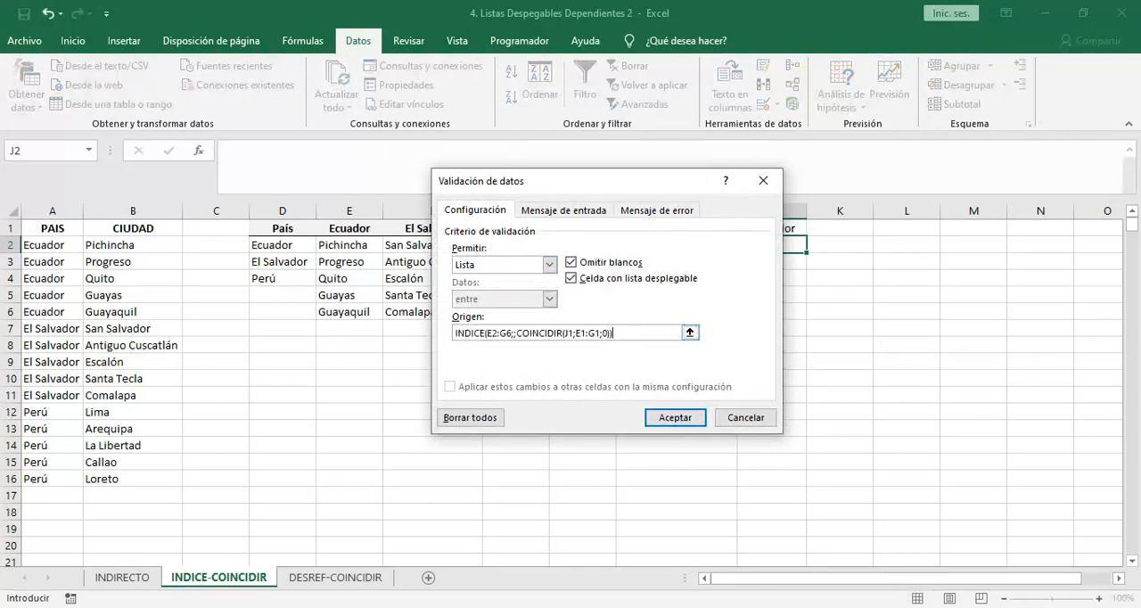
pyautogui.write('=')
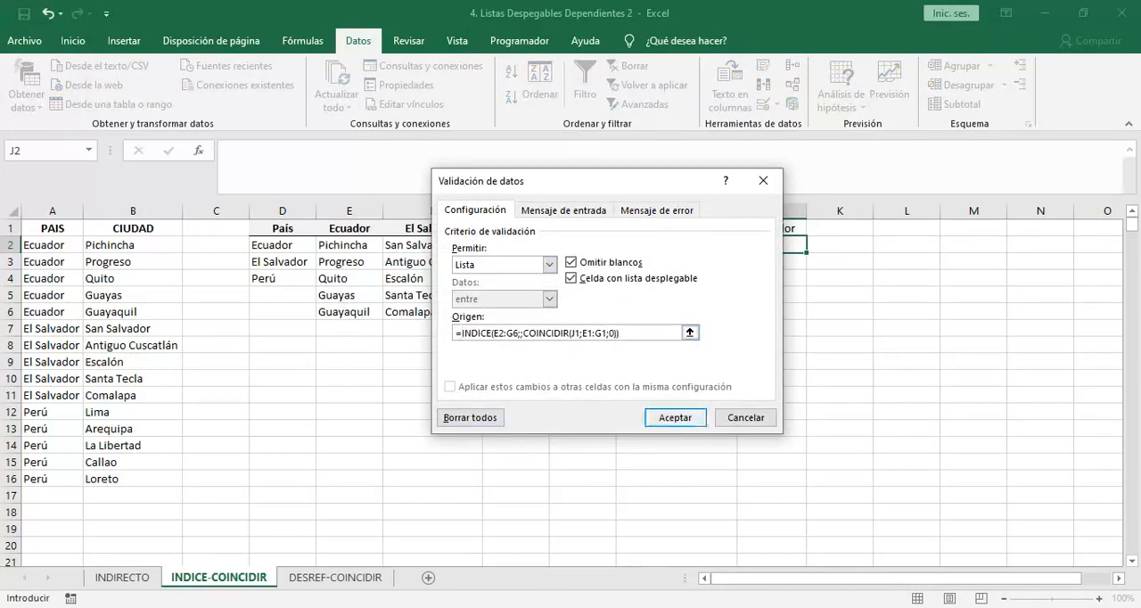
pyautogui.click(664, 420)
# Test the dependent lists by choosing Santa Tecla in J2, changing J1 to Ecuador and opening the city list
pyautogui.click(813, 245)
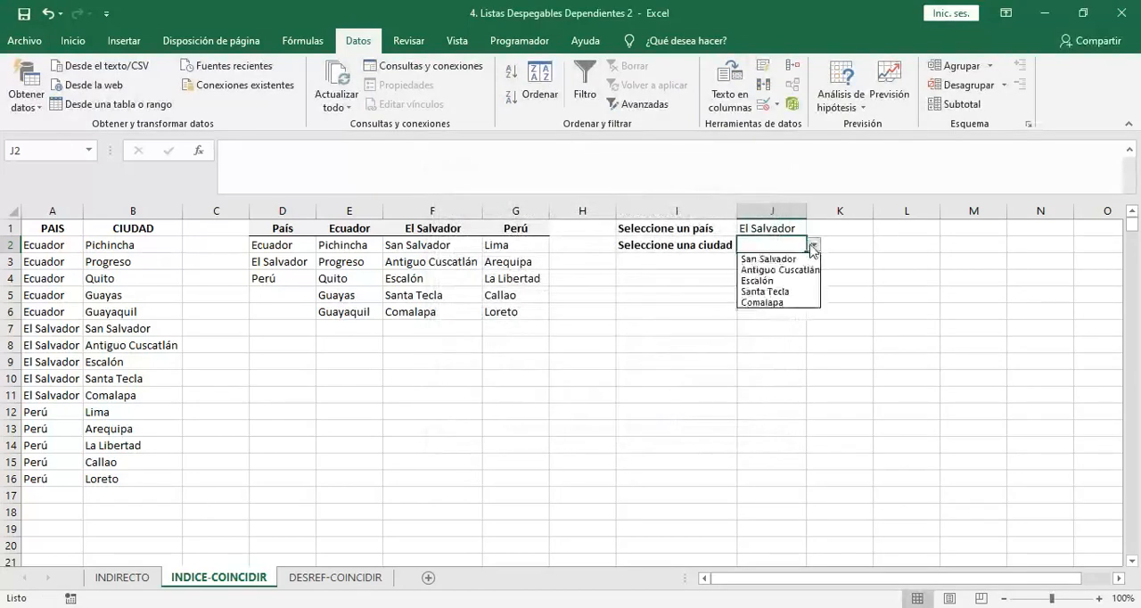
pyautogui.click(765, 290)
pyautogui.click(796, 228)
pyautogui.click(813, 229)
pyautogui.click(758, 241)
pyautogui.click(809, 249)
pyautogui.click(814, 245)
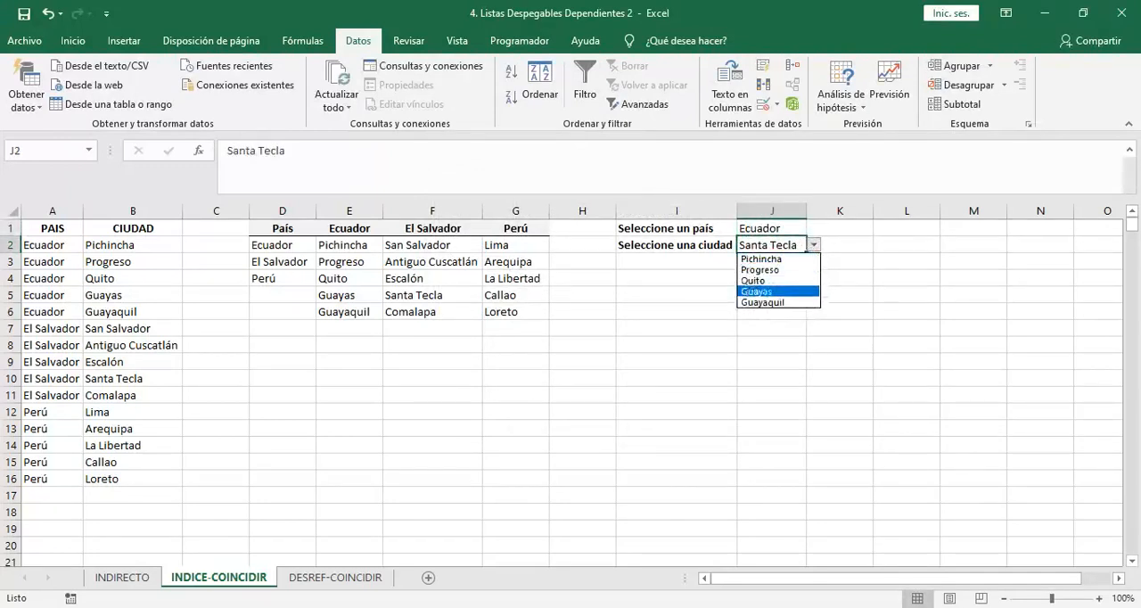
# Set the country in J1 to Perú and choose Loreto as the city in J2
pyautogui.click(786, 232)
pyautogui.click(794, 228)
pyautogui.click(814, 228)
pyautogui.click(749, 264)
pyautogui.click(766, 245)
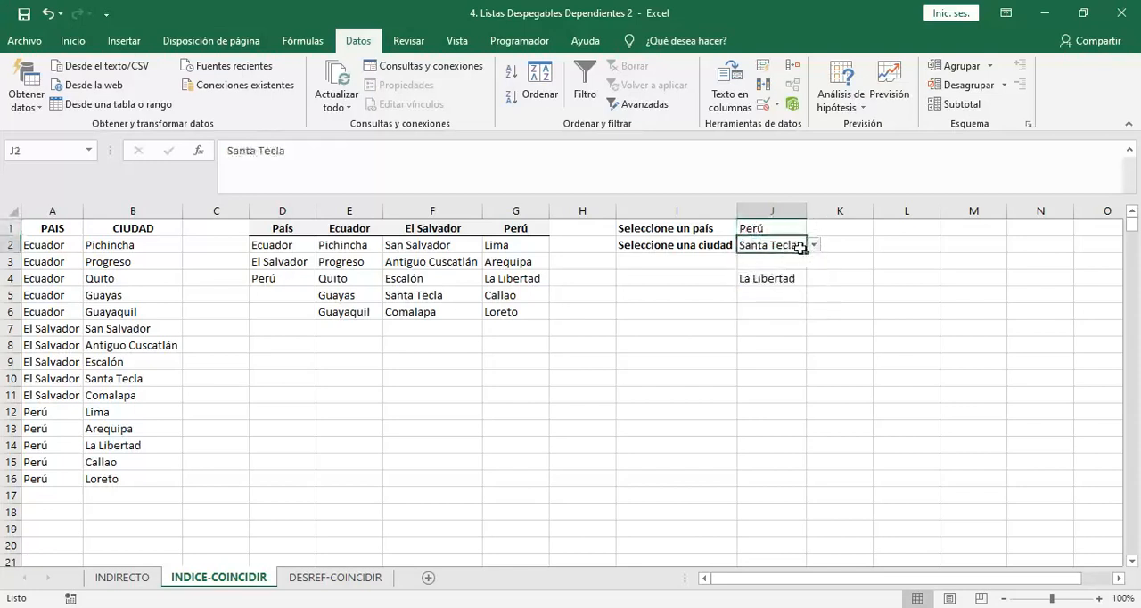
pyautogui.click(814, 245)
pyautogui.click(754, 302)
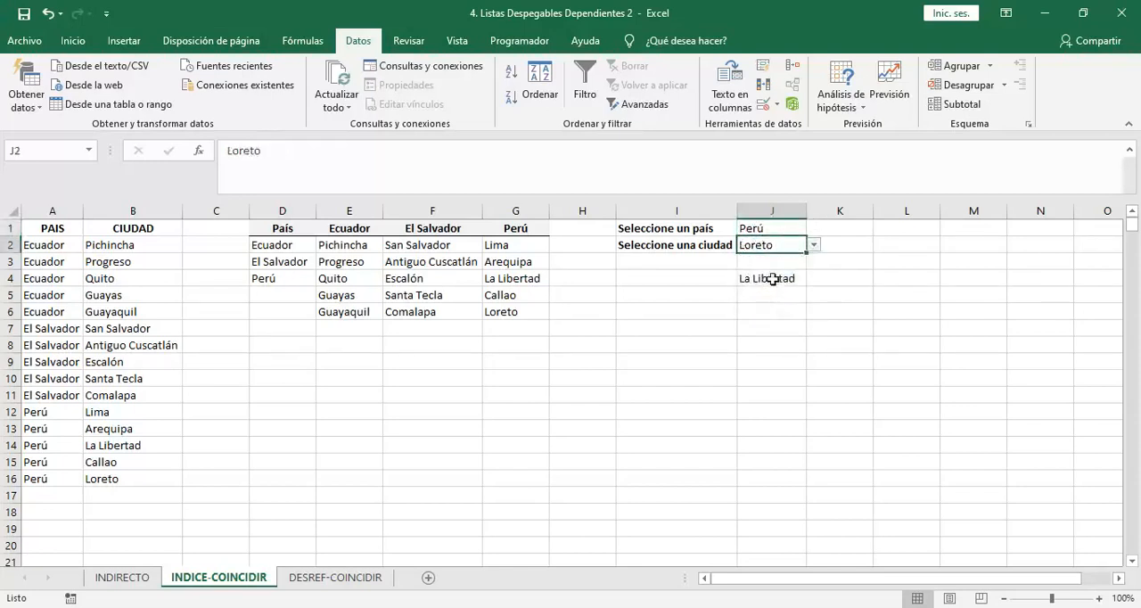
# Clear the helper formula in J4, select J1 and shrink the formula bar to a single line
pyautogui.click(772, 278)
pyautogui.press('Delete')
pyautogui.press('Up')
pyautogui.press('Up')
pyautogui.press('Up')
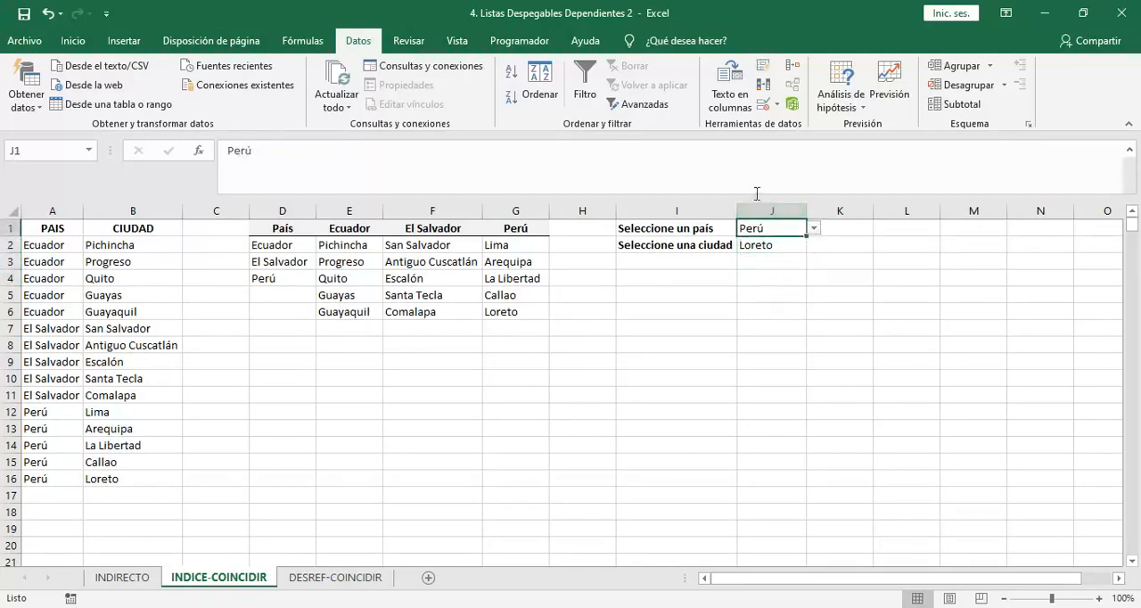
pyautogui.moveTo(755, 195); pyautogui.dragTo(754, 141)
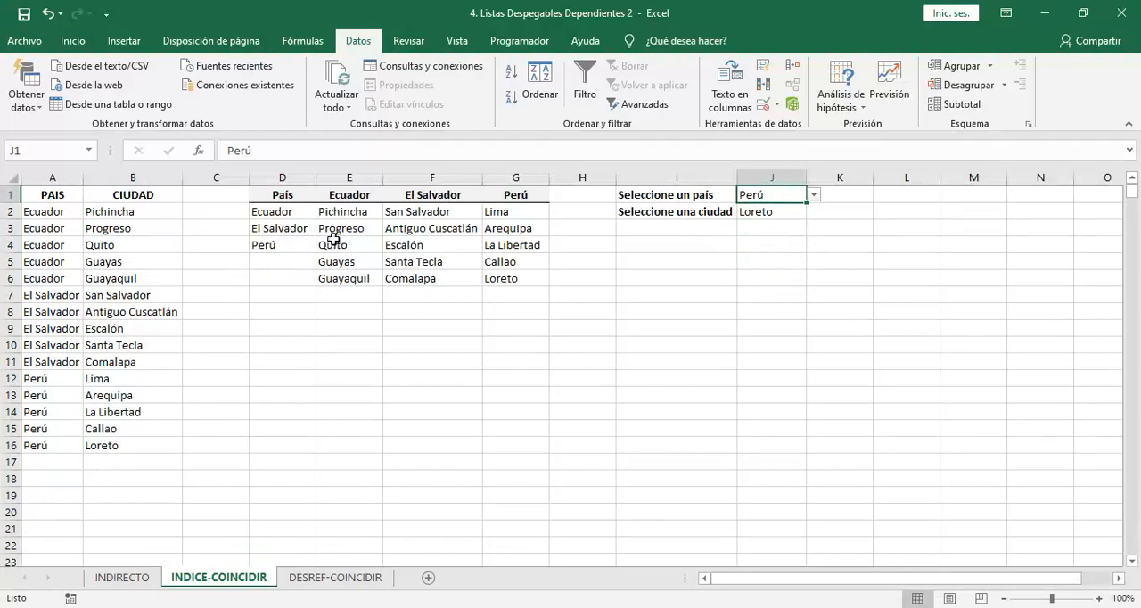
pyautogui.moveTo(345, 212); pyautogui.dragTo(513, 277)
pyautogui.moveTo(370, 198); pyautogui.dragTo(512, 278)
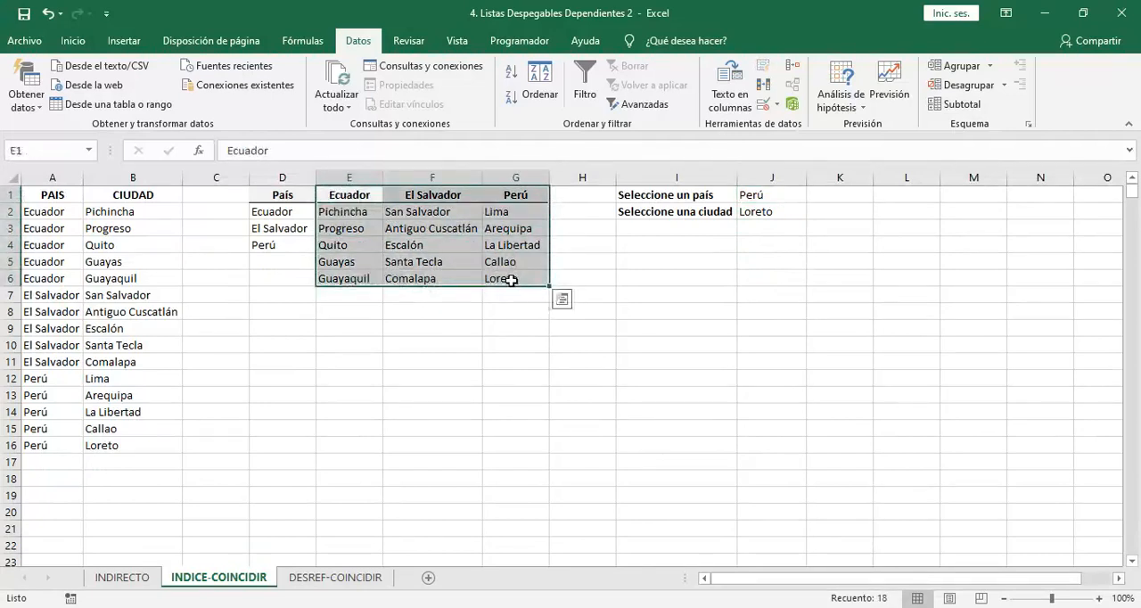
pyautogui.moveTo(306, 212); pyautogui.dragTo(298, 247)
pyautogui.moveTo(333, 214); pyautogui.dragTo(506, 275)
# Delete the last two cities, Callao and Loreto, from the Perú column in G5:G6
pyautogui.click(457, 275)
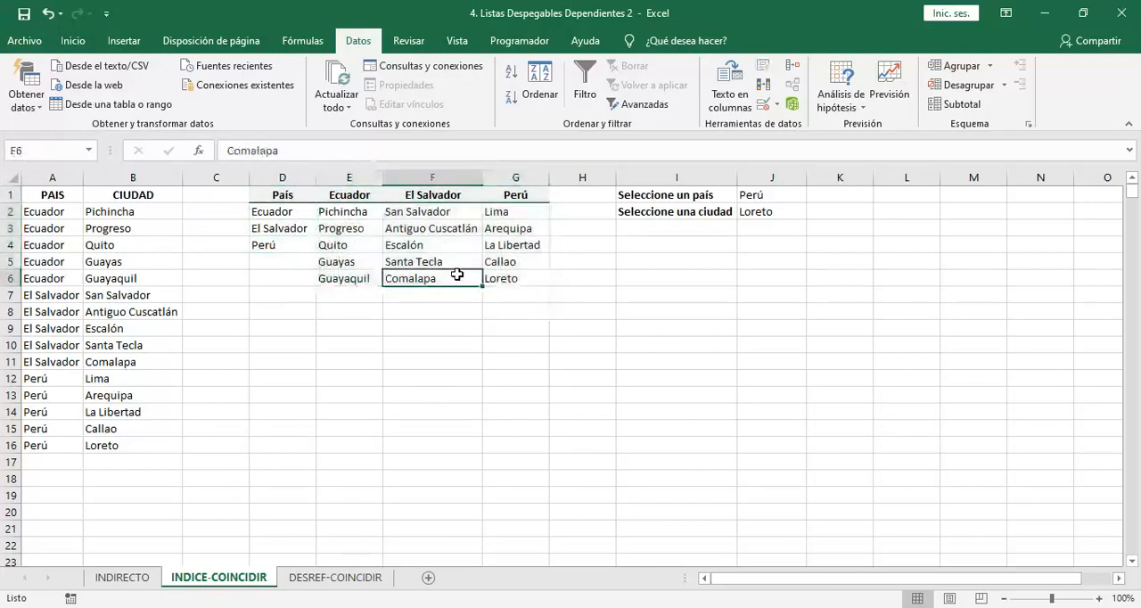
pyautogui.press('Right')
pyautogui.press('Up')
pyautogui.hotkey('shift', 'Down')
pyautogui.press('Delete')
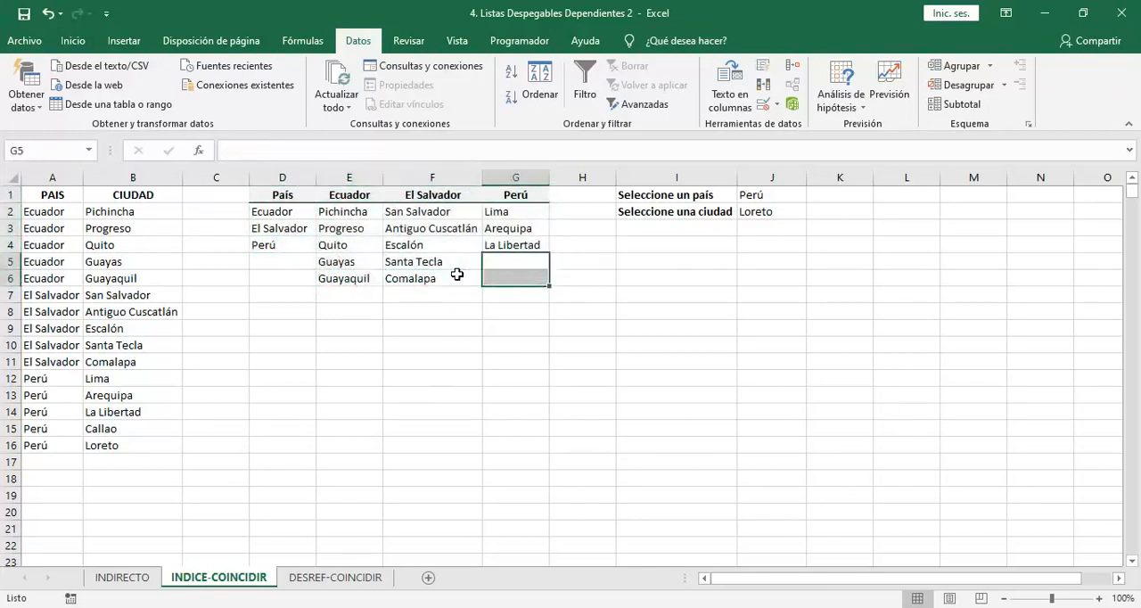
# Check the entries of the city list in J2 for blanks, then close the list without choosing a city
pyautogui.click(595, 243)
pyautogui.click(803, 214)
pyautogui.click(814, 212)
pyautogui.press('Down')
pyautogui.press('Down')
pyautogui.press('Down')
pyautogui.press('Down')
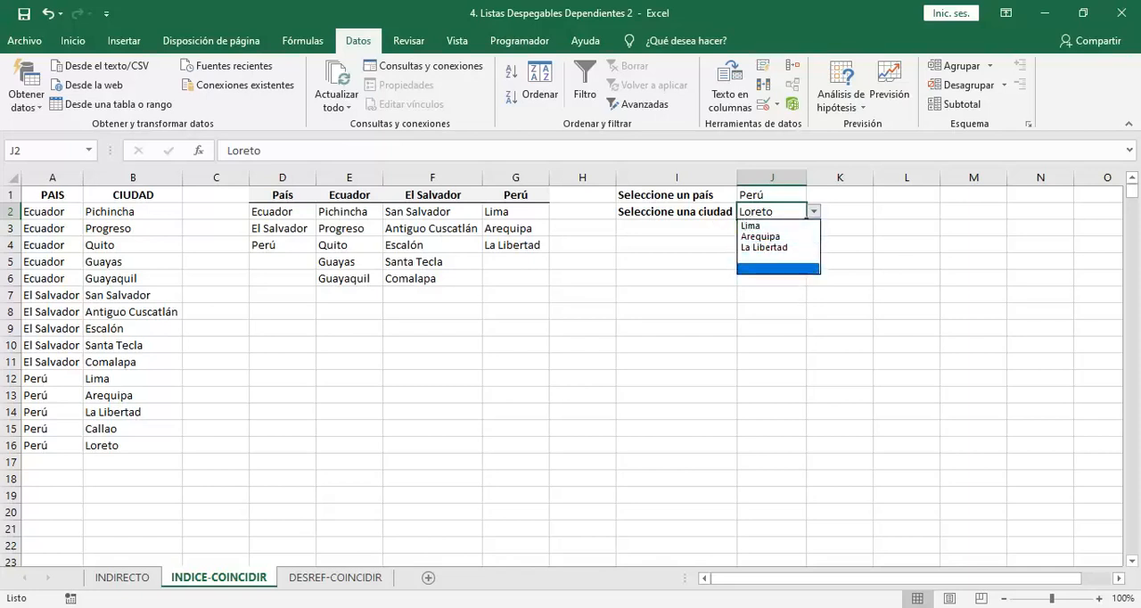
pyautogui.press('Escape')
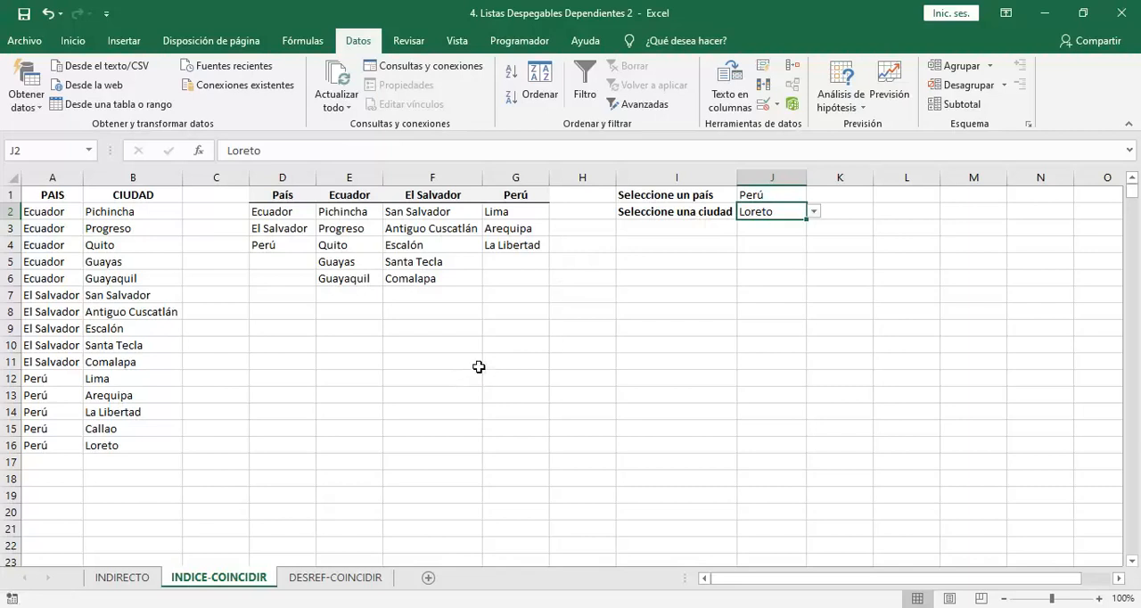
# Switch to the DESREF-COINCIDIR sheet and choose El Salvador as the country in J1
pyautogui.click(312, 580)
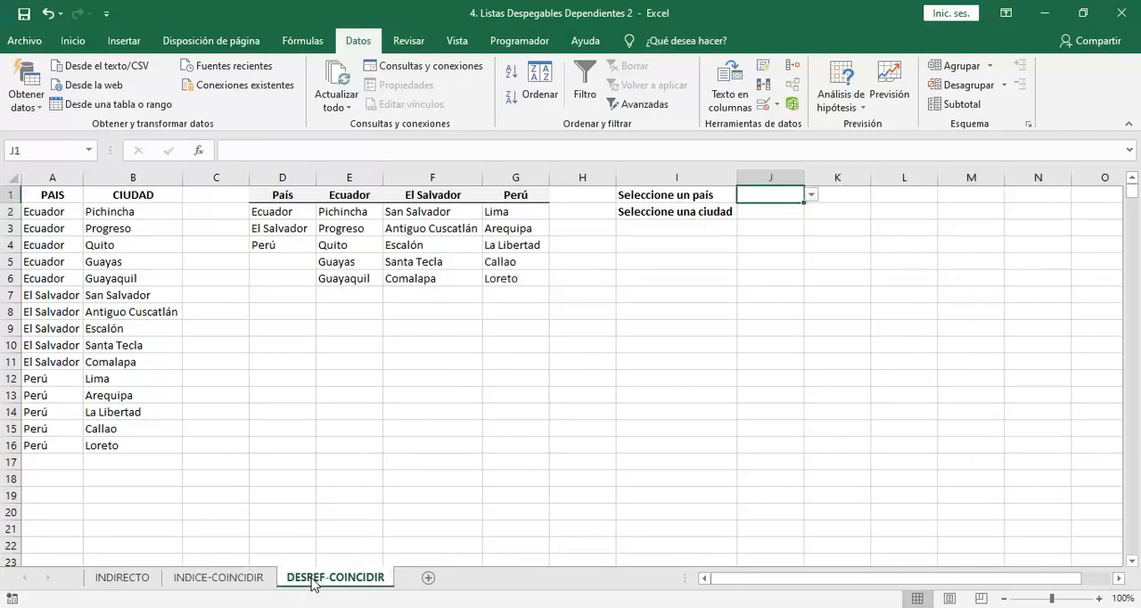
pyautogui.click(812, 196)
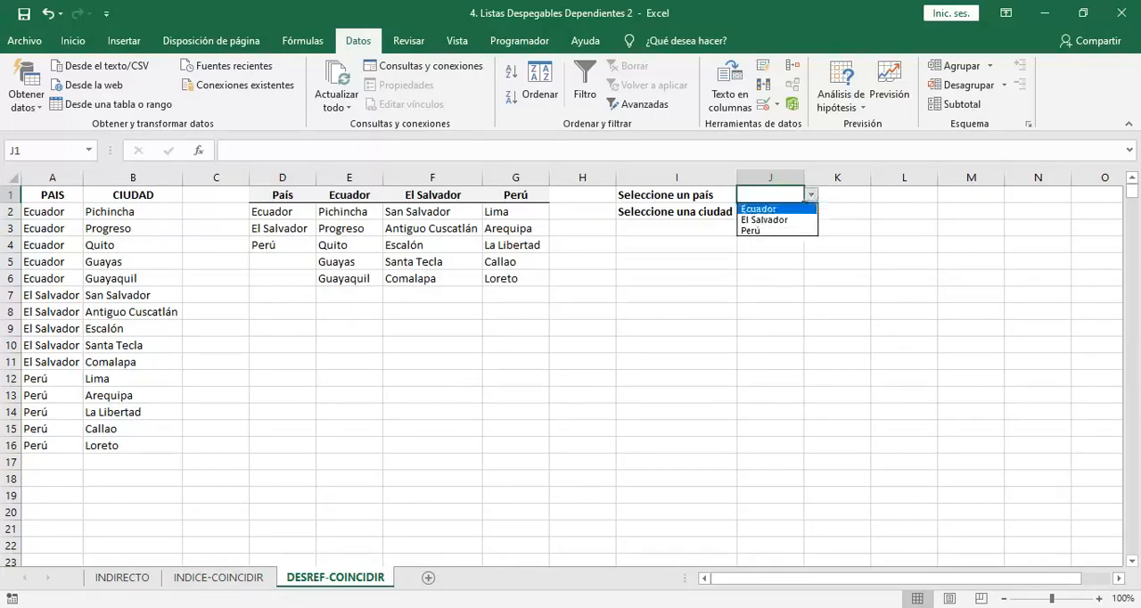
pyautogui.click(800, 219)
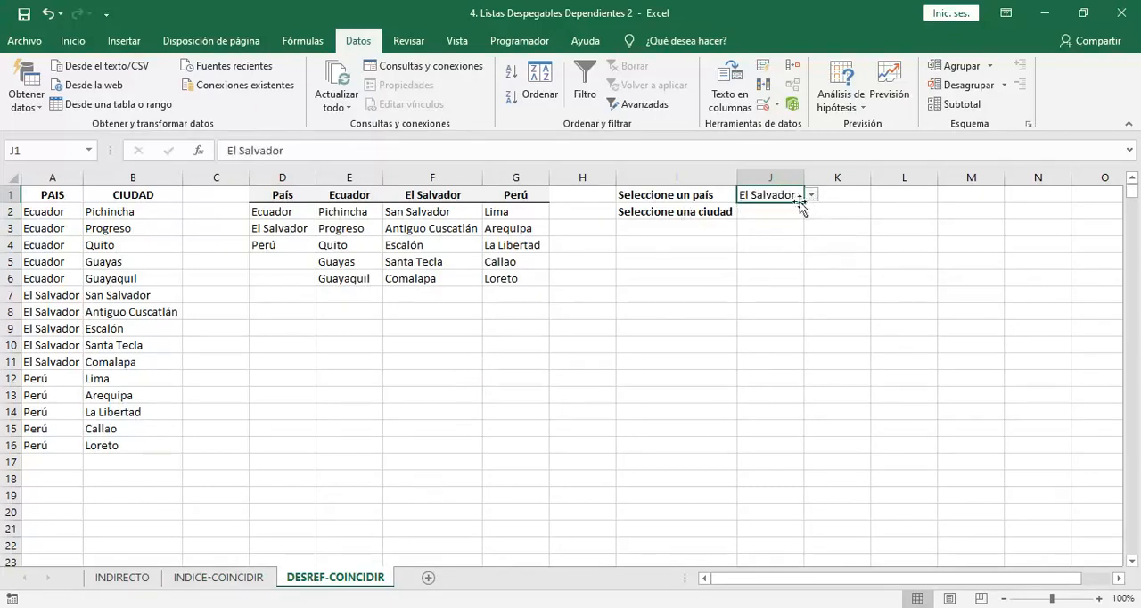
pyautogui.click(764, 215)
pyautogui.click(696, 209)
pyautogui.click(742, 200)
# Start a DESREF formula in J4 with E1 as the reference and 1 as the row offset
pyautogui.press('Return')
pyautogui.press('Return')
pyautogui.press('Return')
pyautogui.write('=')
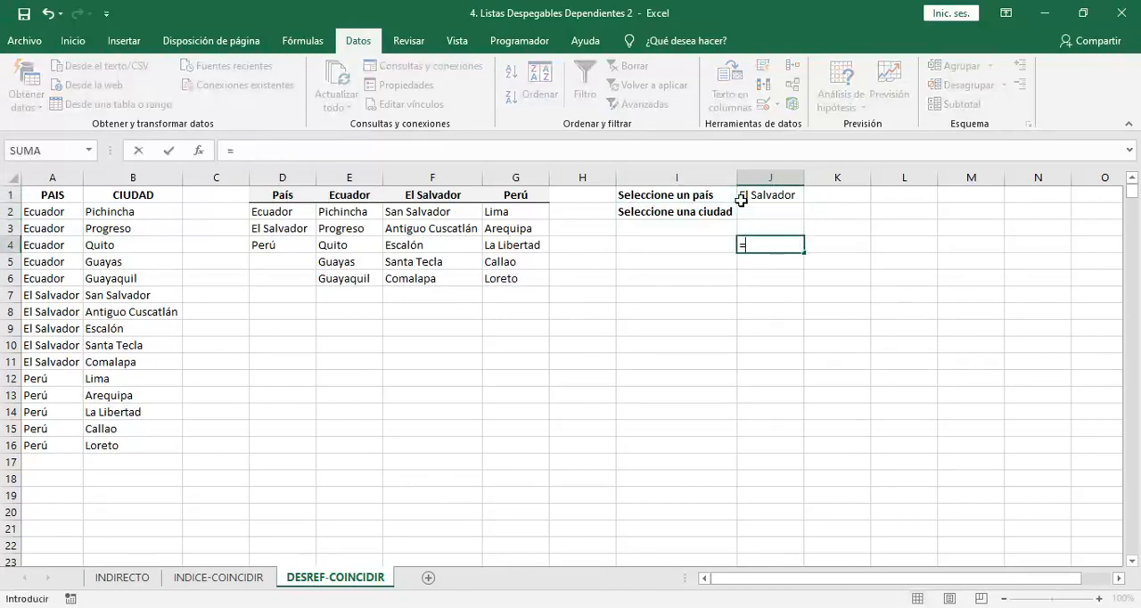
pyautogui.write('DESREF')
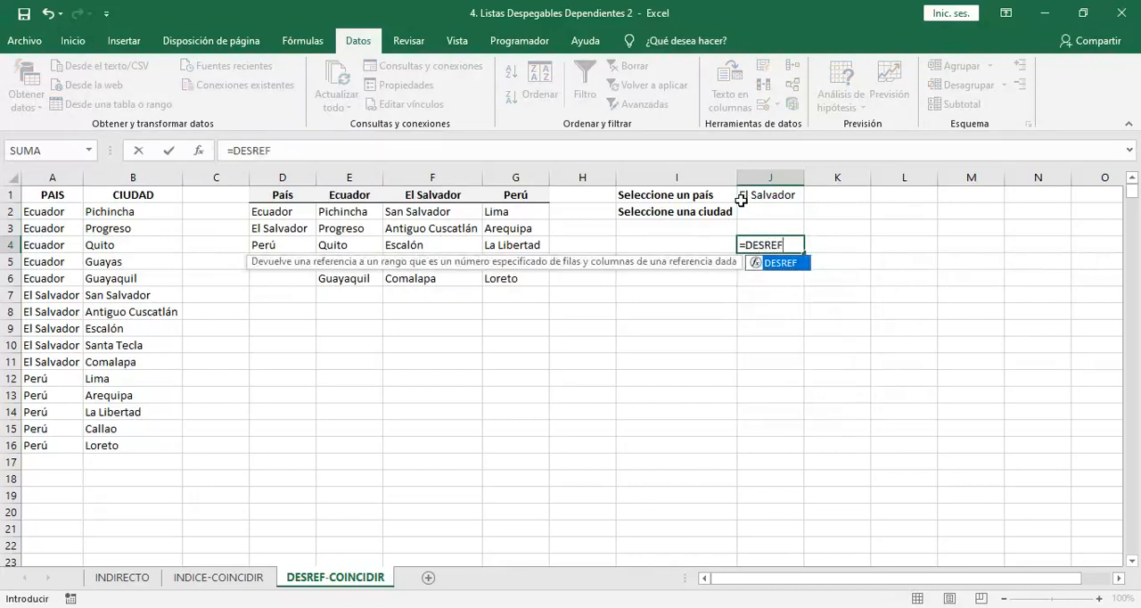
pyautogui.write('(')
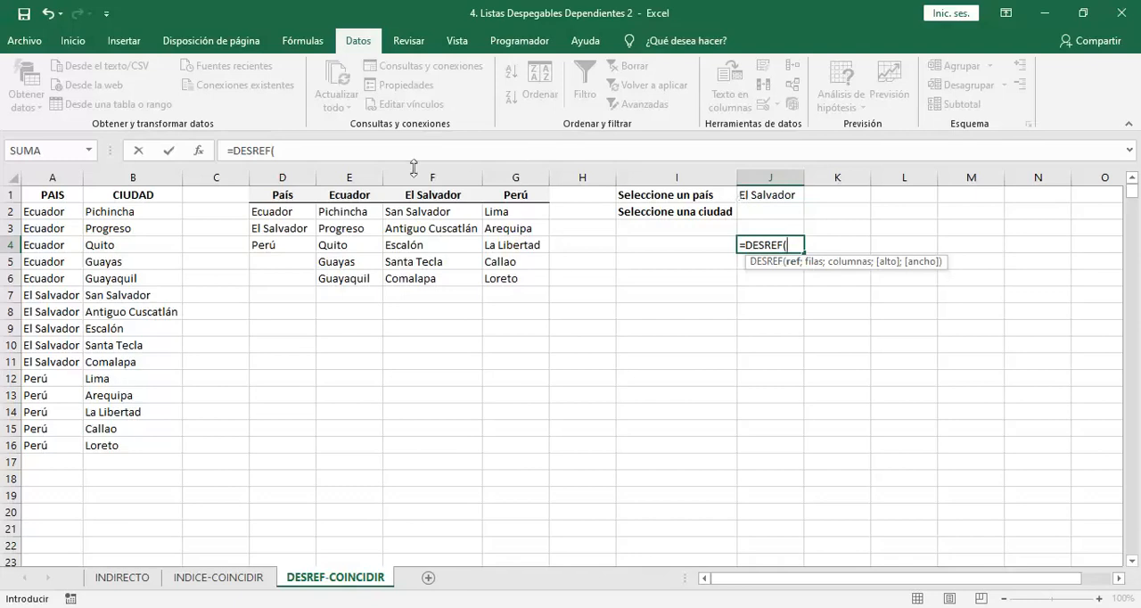
pyautogui.moveTo(344, 194); pyautogui.dragTo(511, 282)
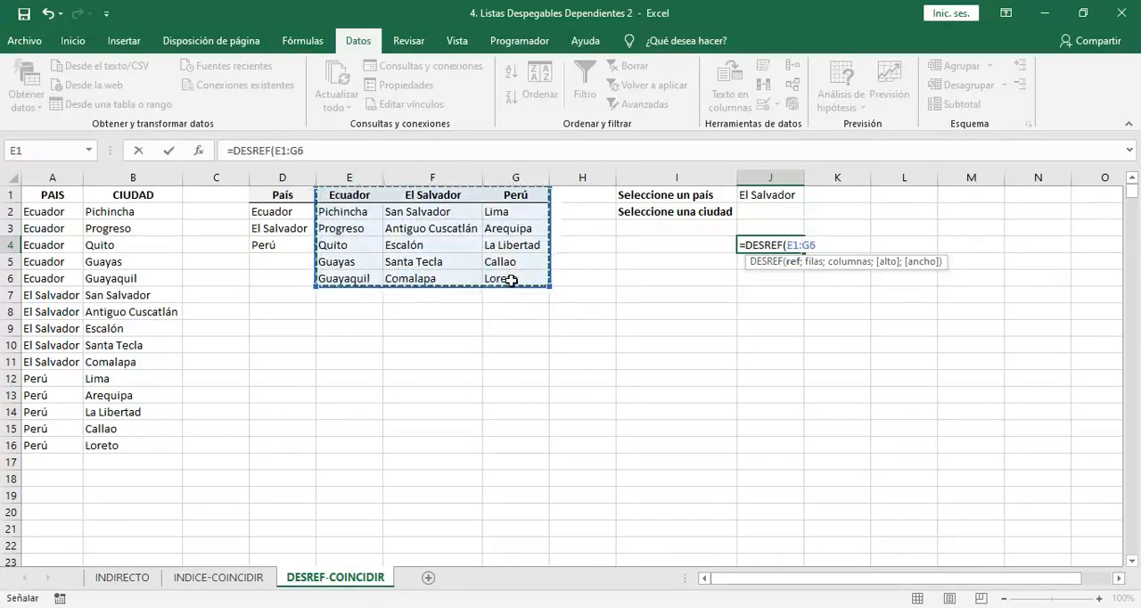
pyautogui.click(369, 194)
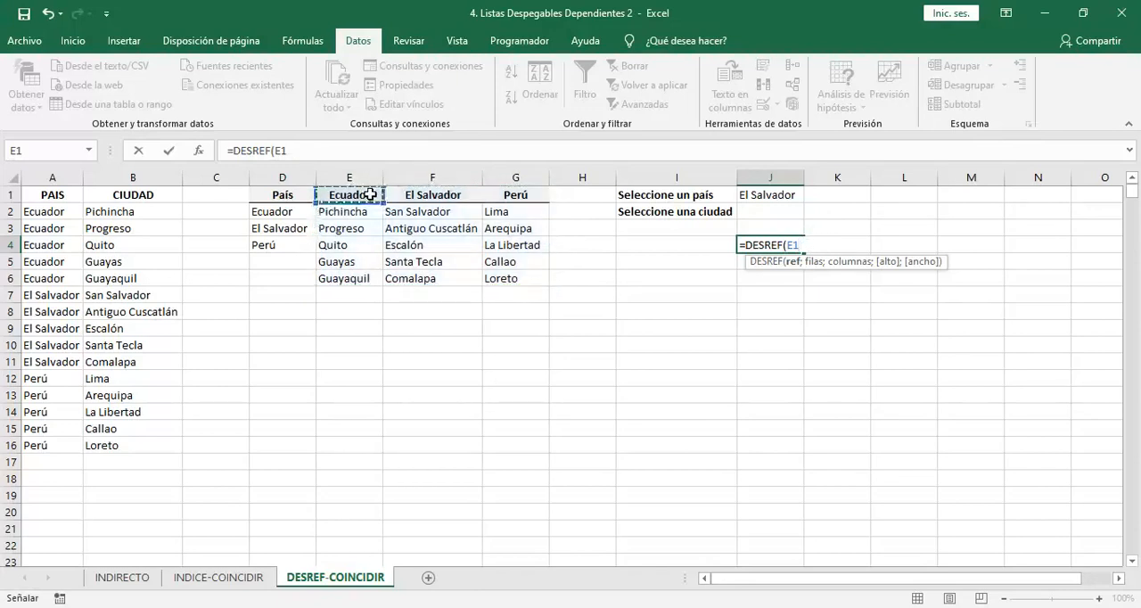
pyautogui.write(';1')
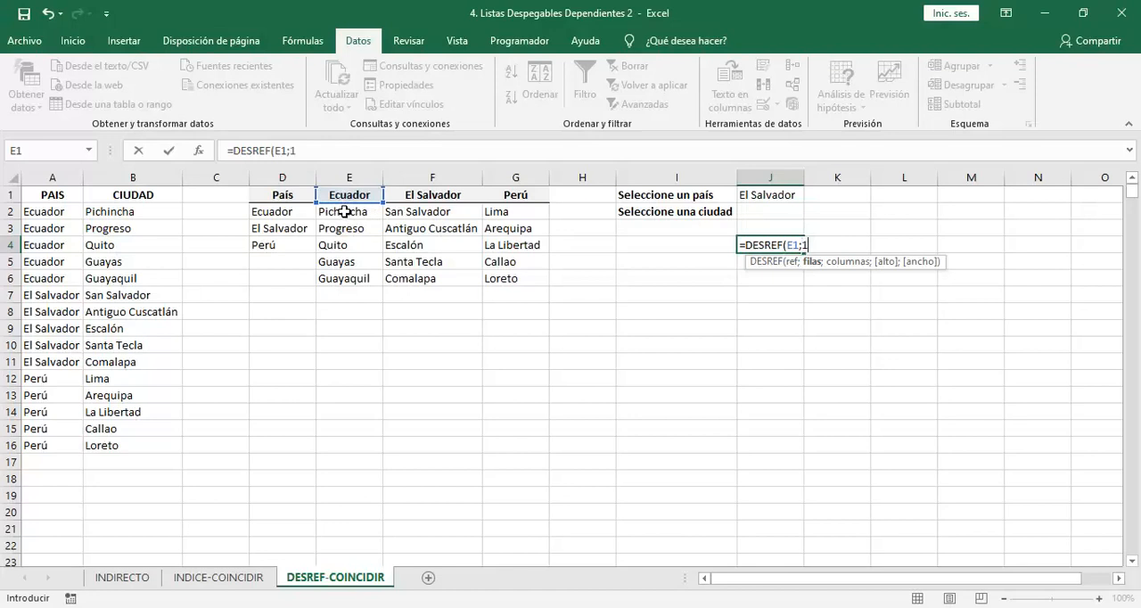
pyautogui.write(';')
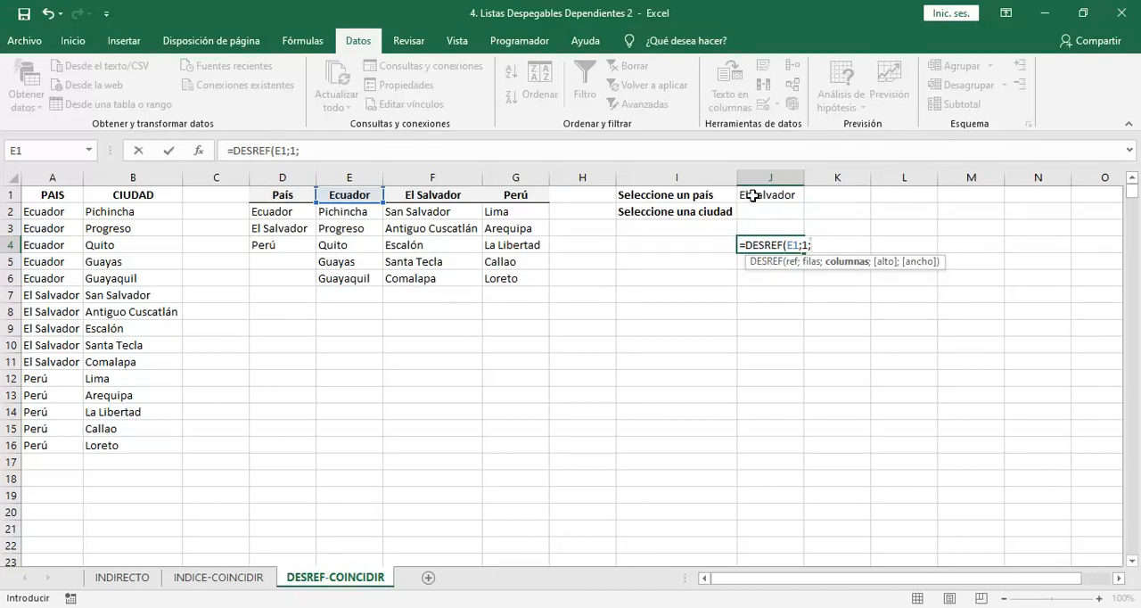
# Enter COINCIDIR(J1;E1:G1;0)-1 as the column offset of the DESREF formula
pyautogui.write('coin')
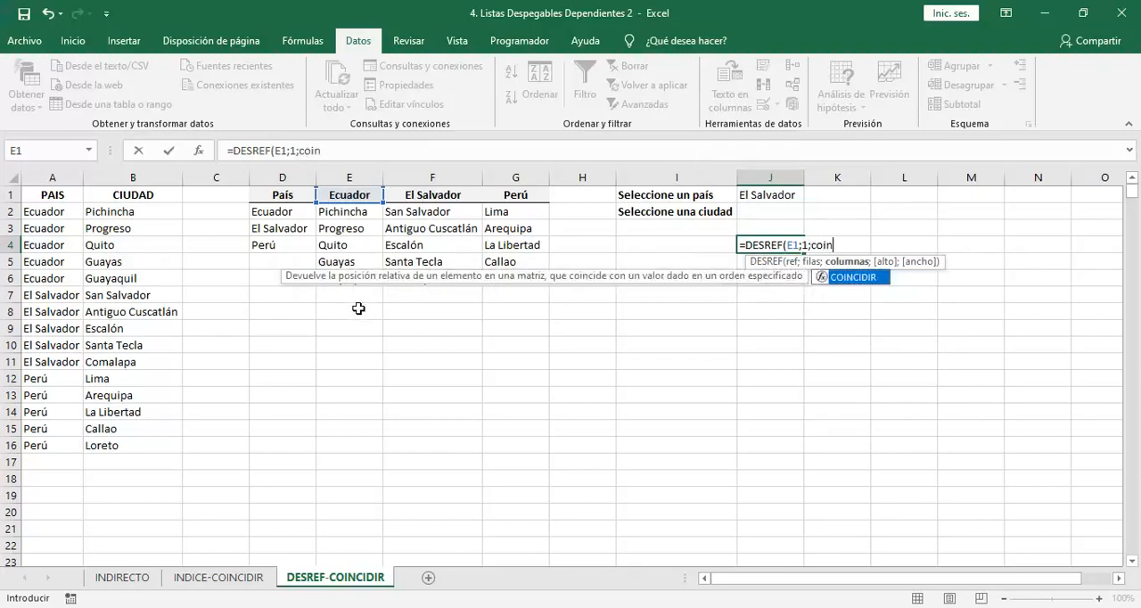
pyautogui.press('Tab')
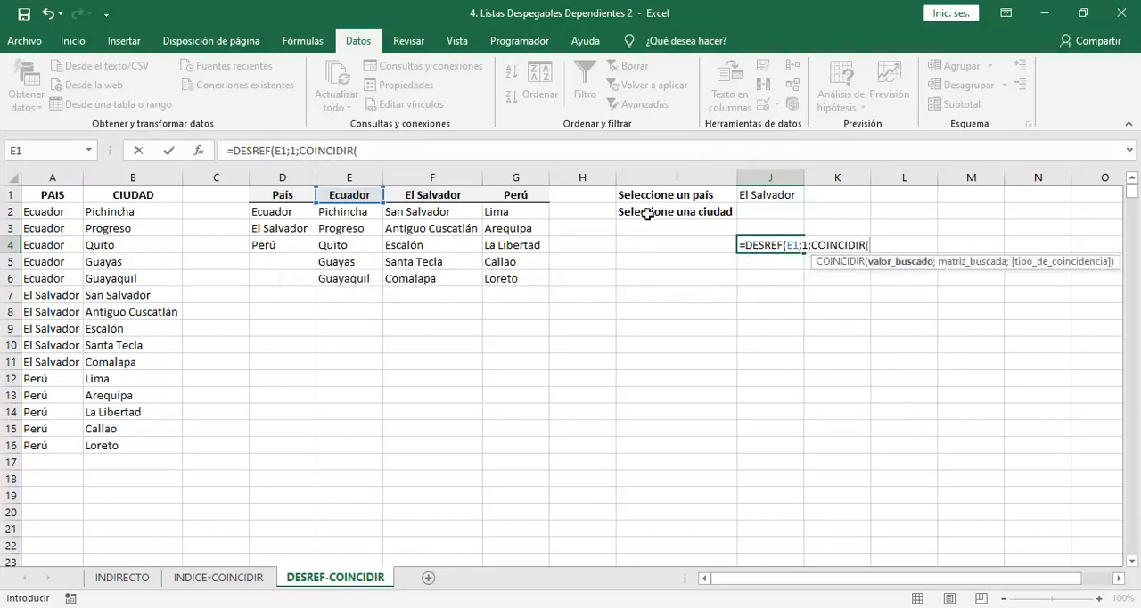
pyautogui.click(765, 196)
pyautogui.write(';')
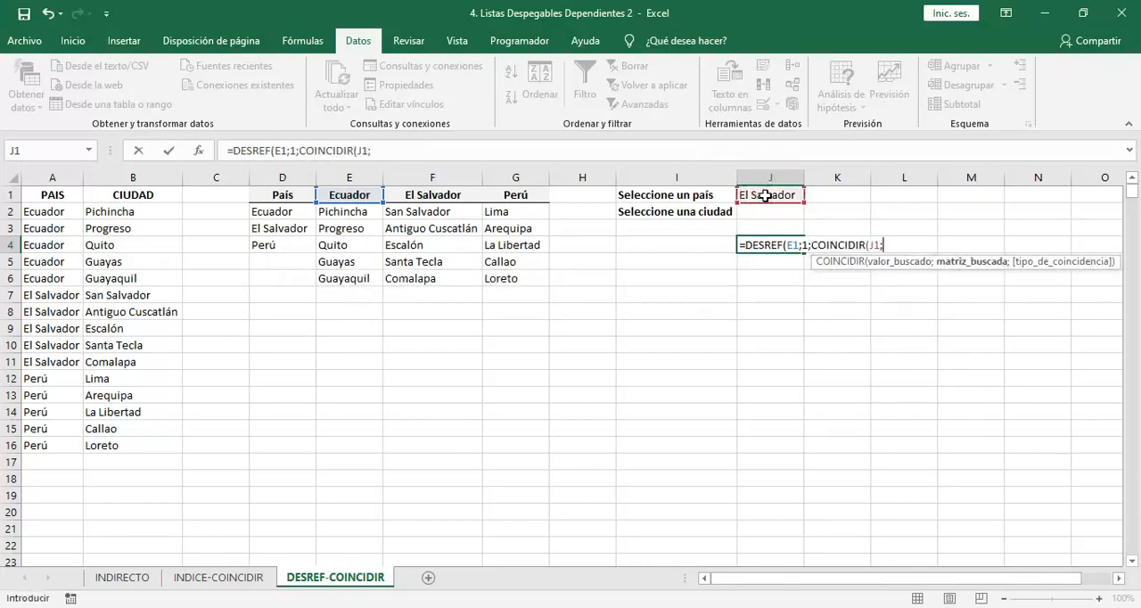
pyautogui.moveTo(363, 193); pyautogui.dragTo(513, 195)
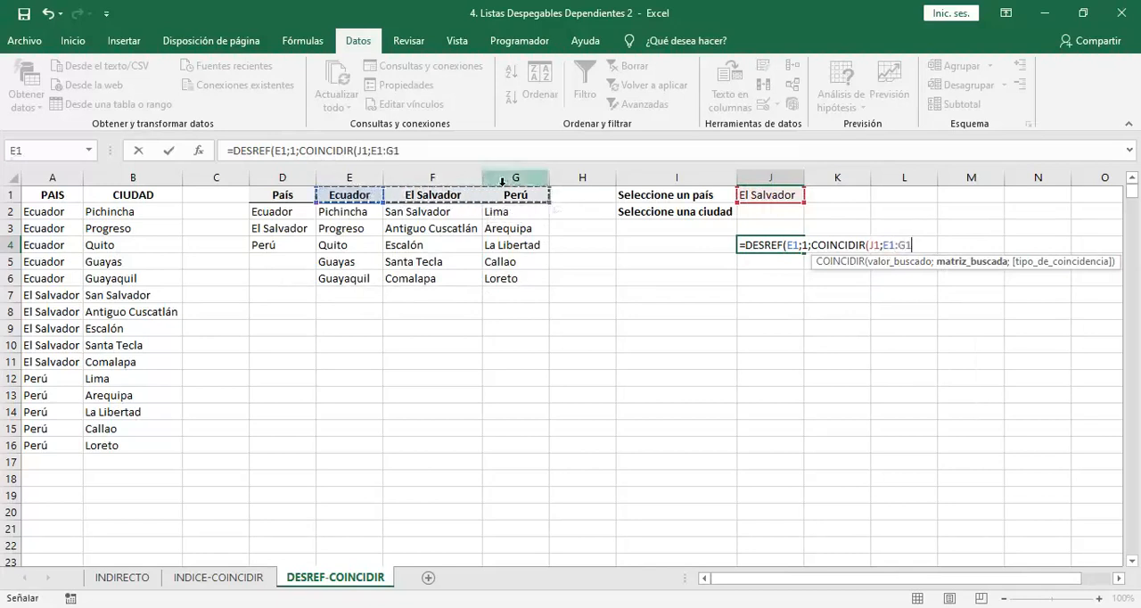
pyautogui.write(';')
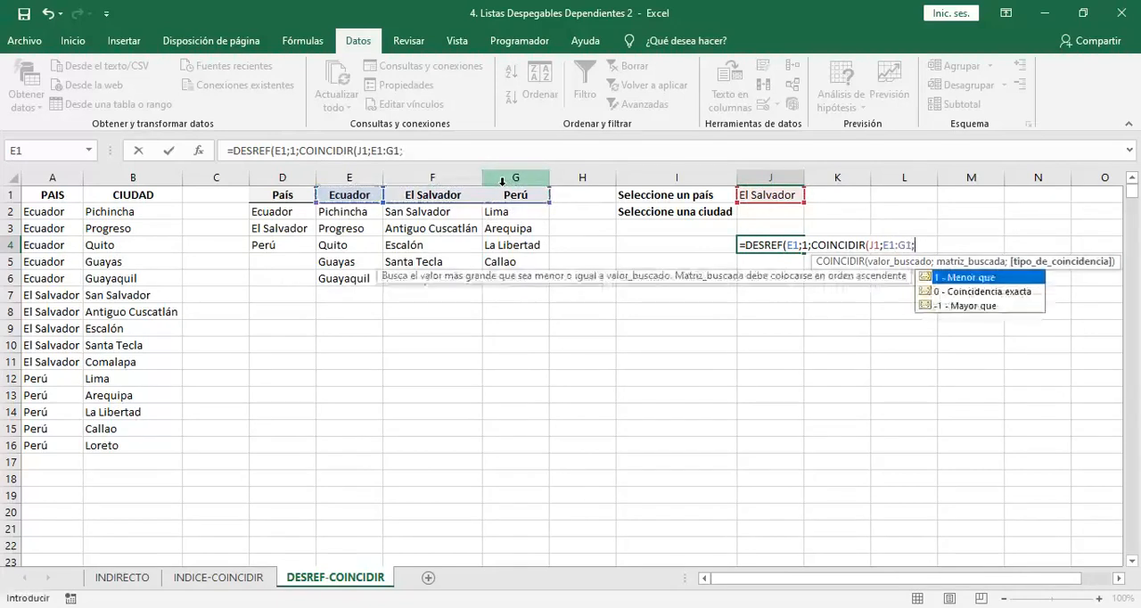
pyautogui.write('0)-1')
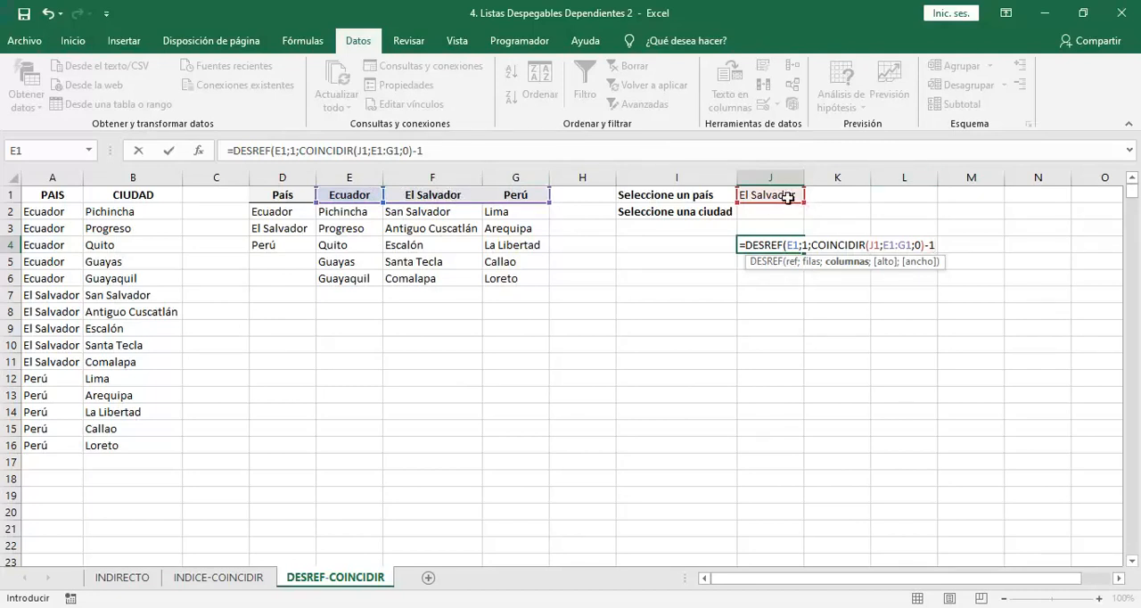
# Add a height of 5 to the formula, completing J4 as =DESREF(E1;1;COINCIDIR(J1;E1:G1;0)-1;5)
pyautogui.moveTo(810, 244); pyautogui.dragTo(909, 246)
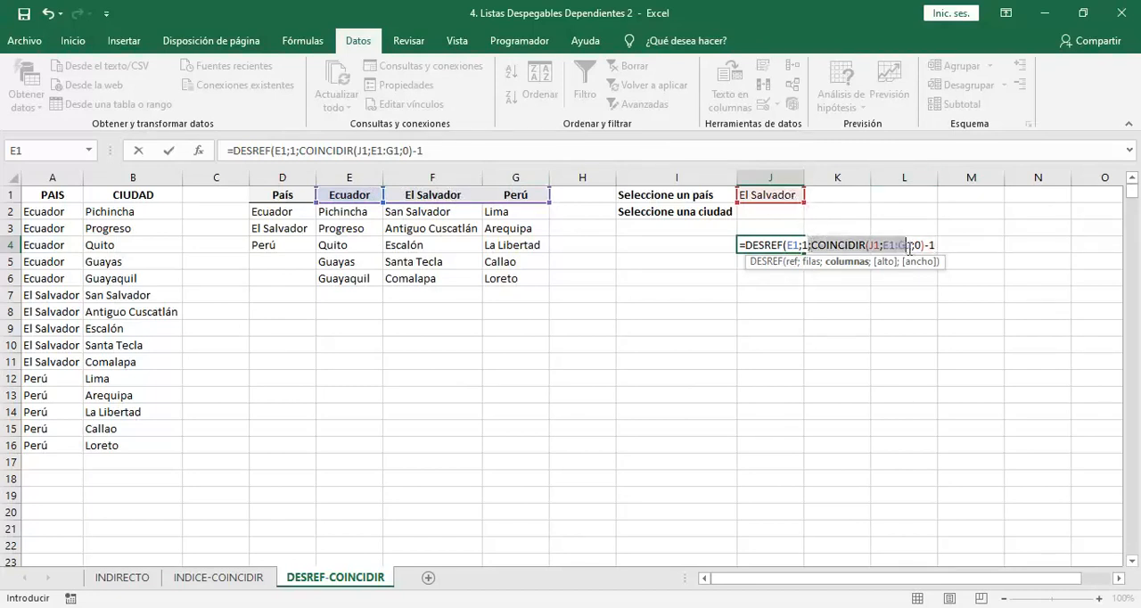
pyautogui.click(902, 244)
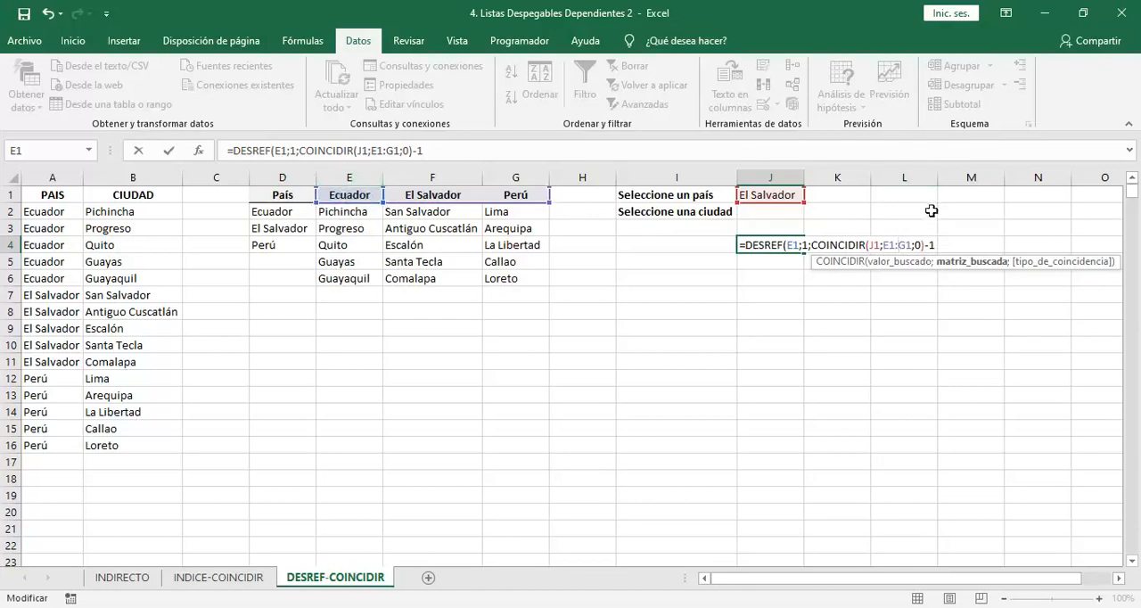
pyautogui.click(937, 245)
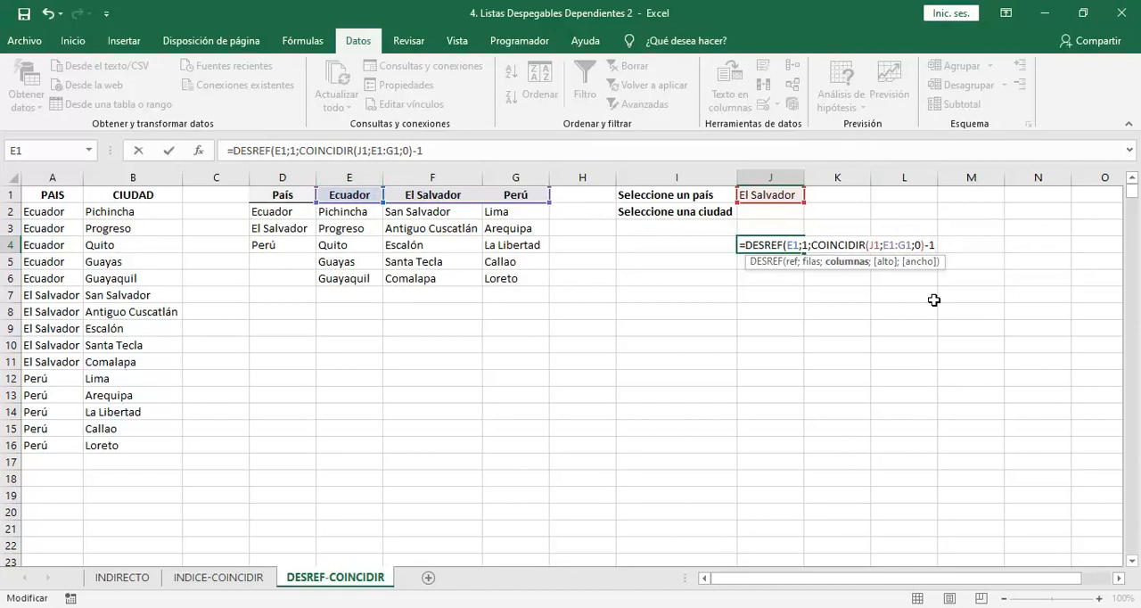
pyautogui.write(';')
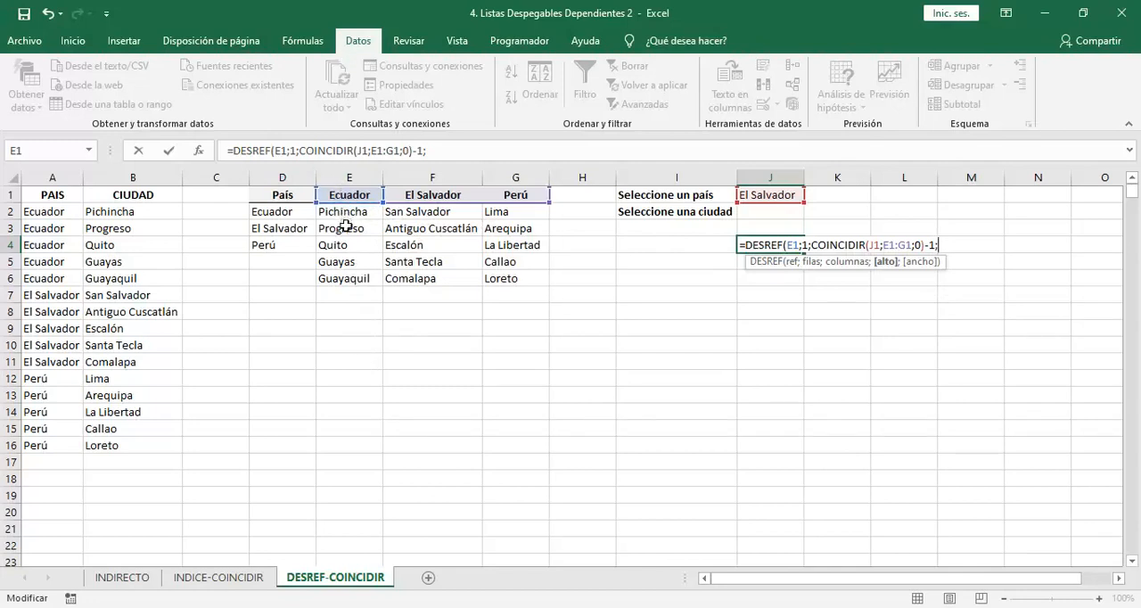
pyautogui.moveTo(356, 213)
pyautogui.mouseDown()
pyautogui.moveTo(354, 394)
pyautogui.moveTo(354, 312)
pyautogui.mouseUp()
pyautogui.press('BackSpace')
pyautogui.press('BackSpace')
pyautogui.press('BackSpace')
pyautogui.press('BackSpace')
pyautogui.press('BackSpace')
pyautogui.write(')')
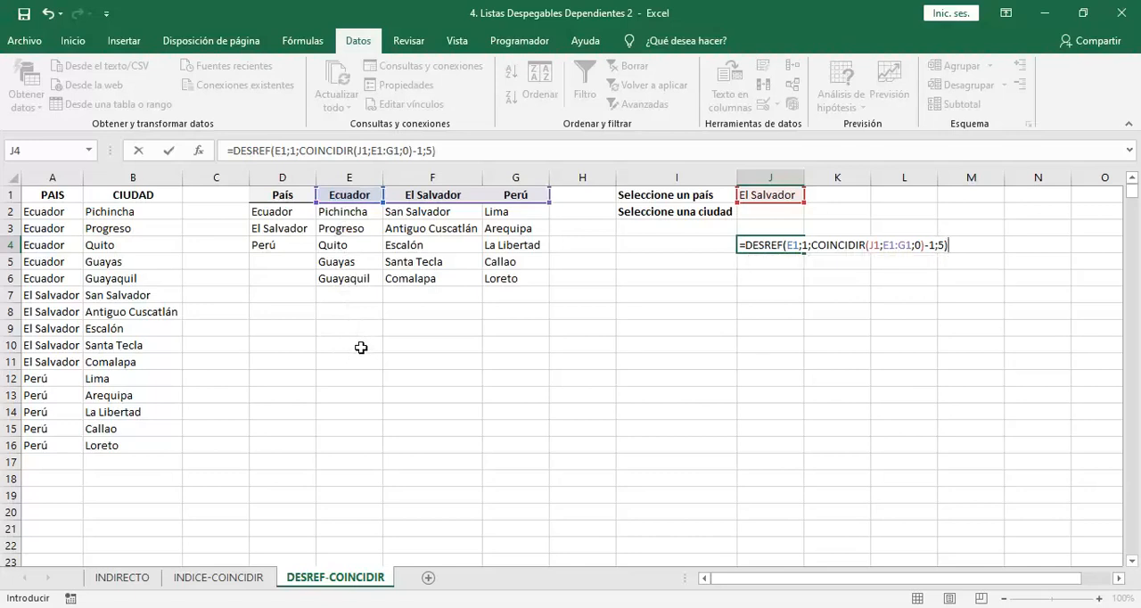
pyautogui.press('Return')
# Evaluate the DESREF expression in J4 to inspect its returned array, then cancel the edit to keep the formula
pyautogui.press('Up')
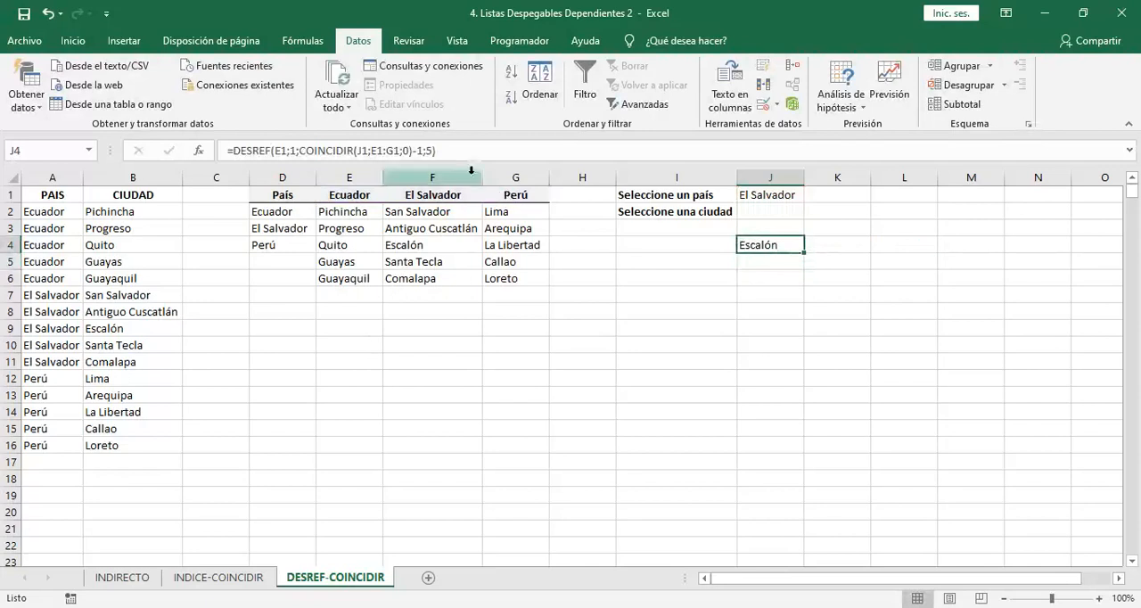
pyautogui.moveTo(438, 151); pyautogui.dragTo(237, 159)
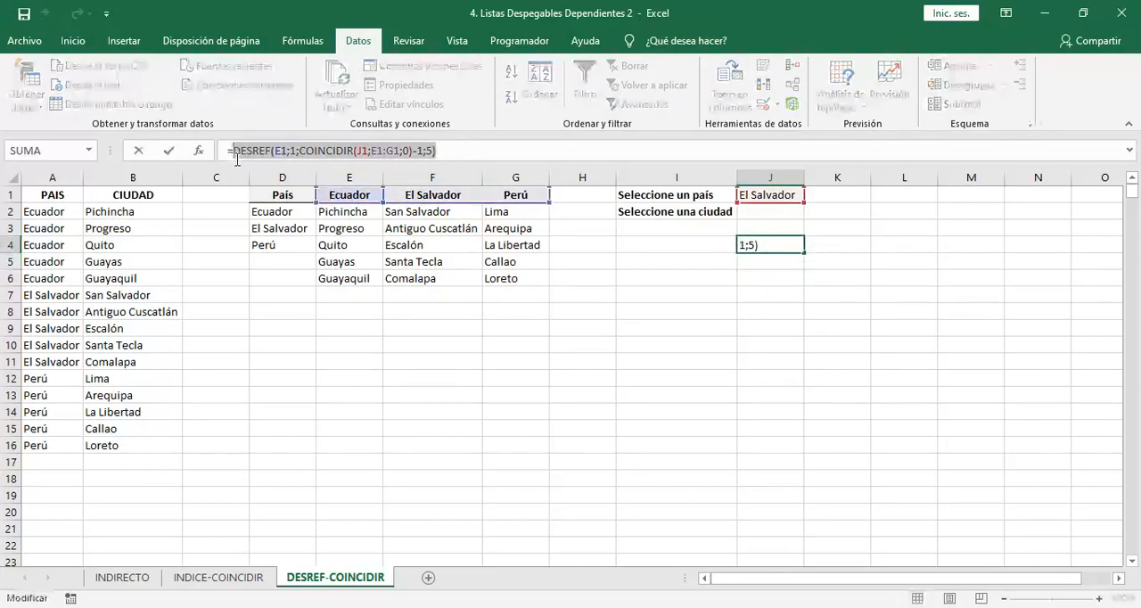
pyautogui.press('F9')
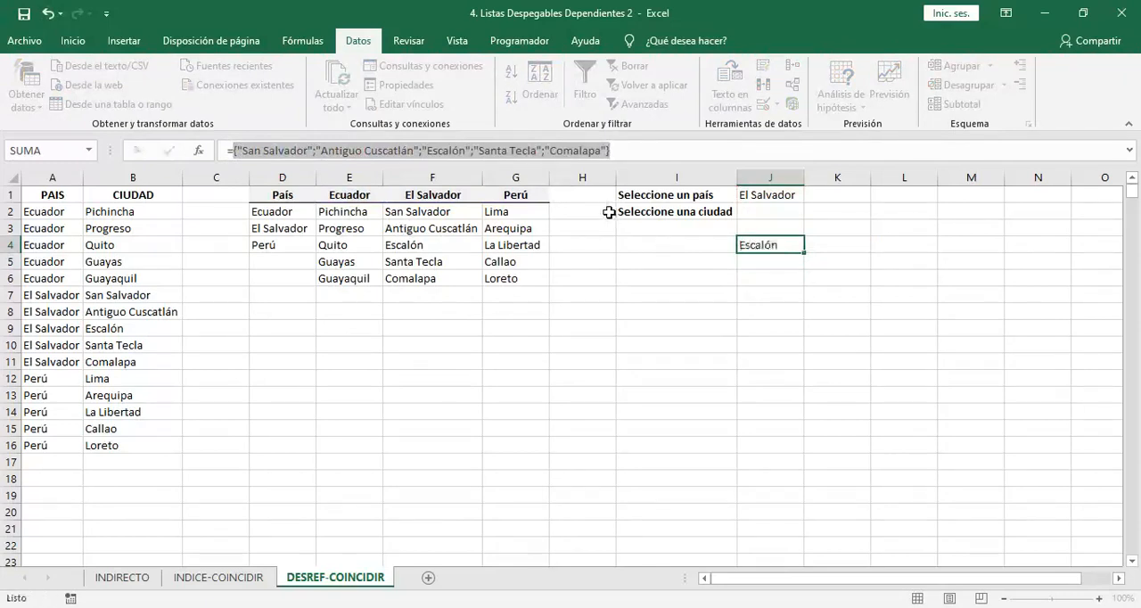
pyautogui.press('Escape')
# Change the country in J1 to Perú and evaluate the DESREF expression in J4 to inspect its array
pyautogui.click(796, 195)
pyautogui.click(811, 194)
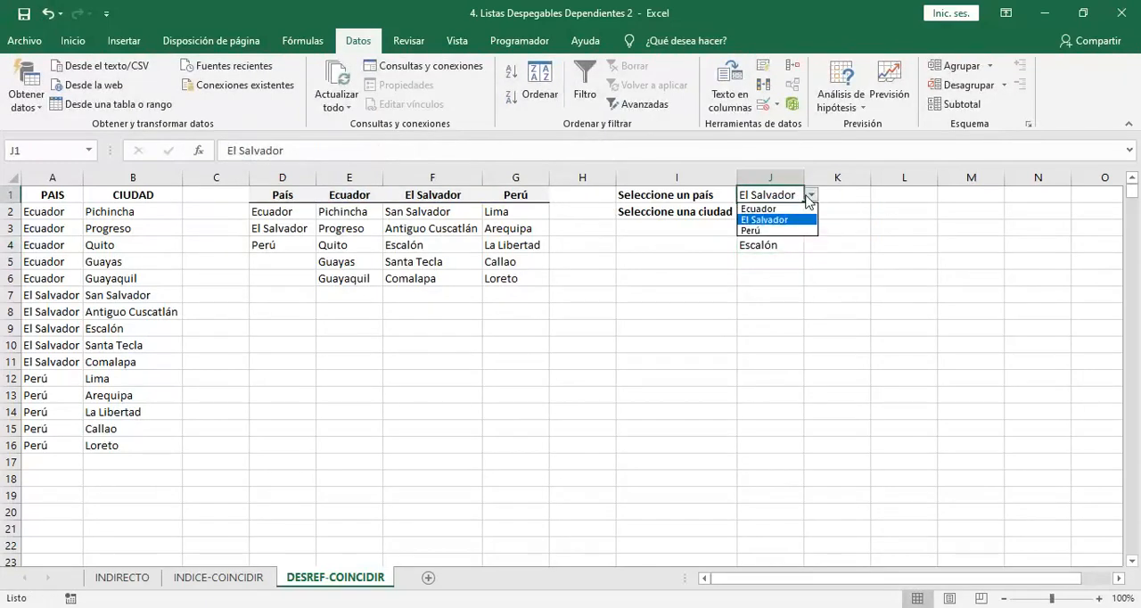
pyautogui.click(753, 230)
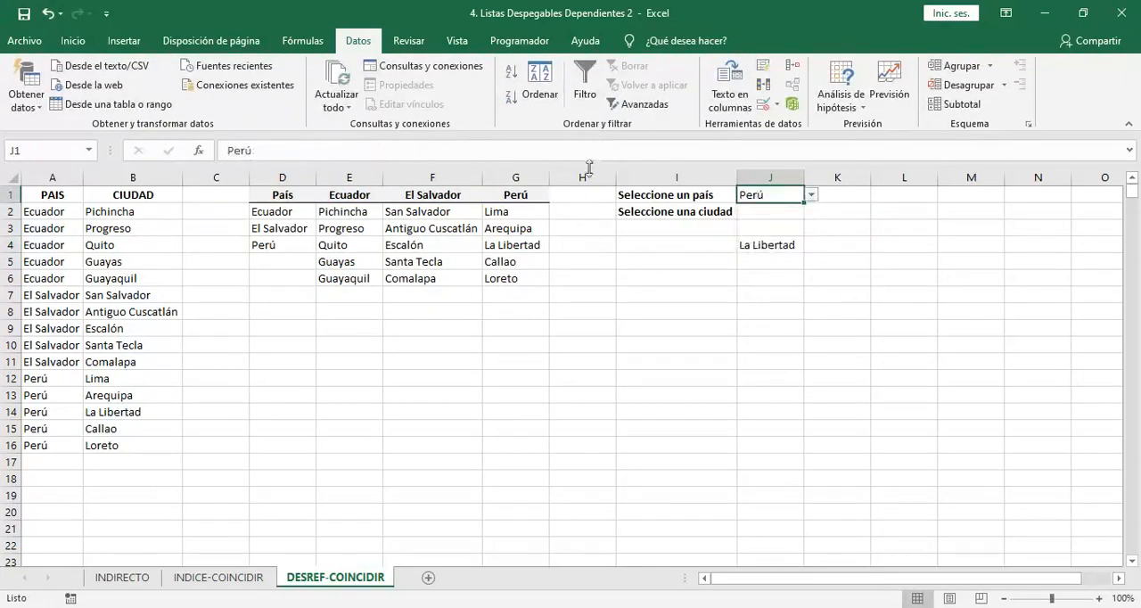
pyautogui.click(757, 244)
pyautogui.moveTo(435, 149); pyautogui.dragTo(234, 149)
pyautogui.hotkey('ctrl', 'c')
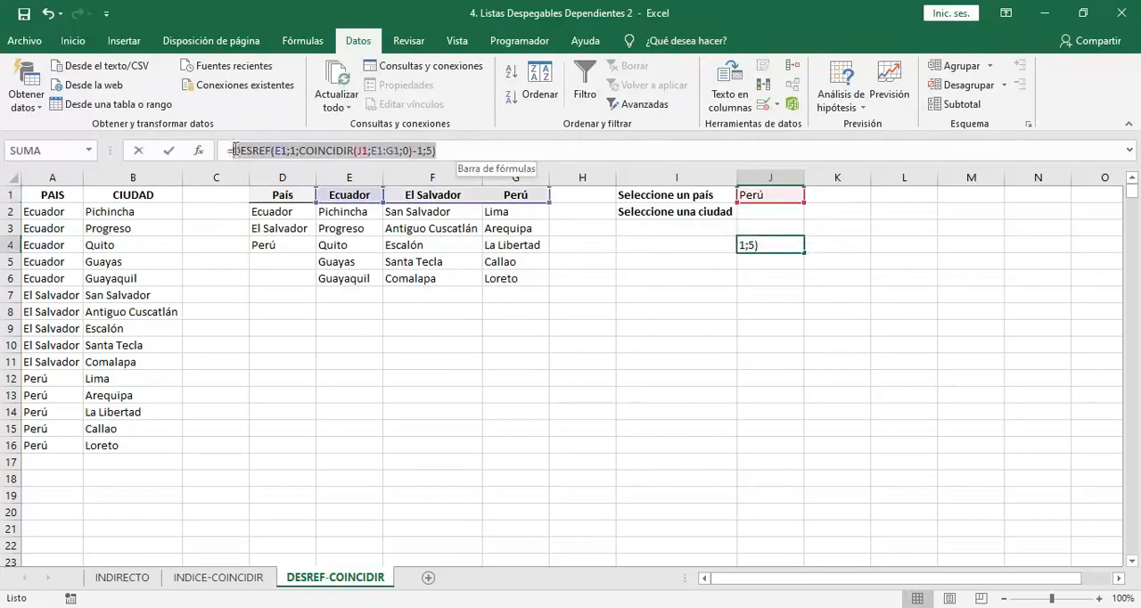
pyautogui.press('F9')
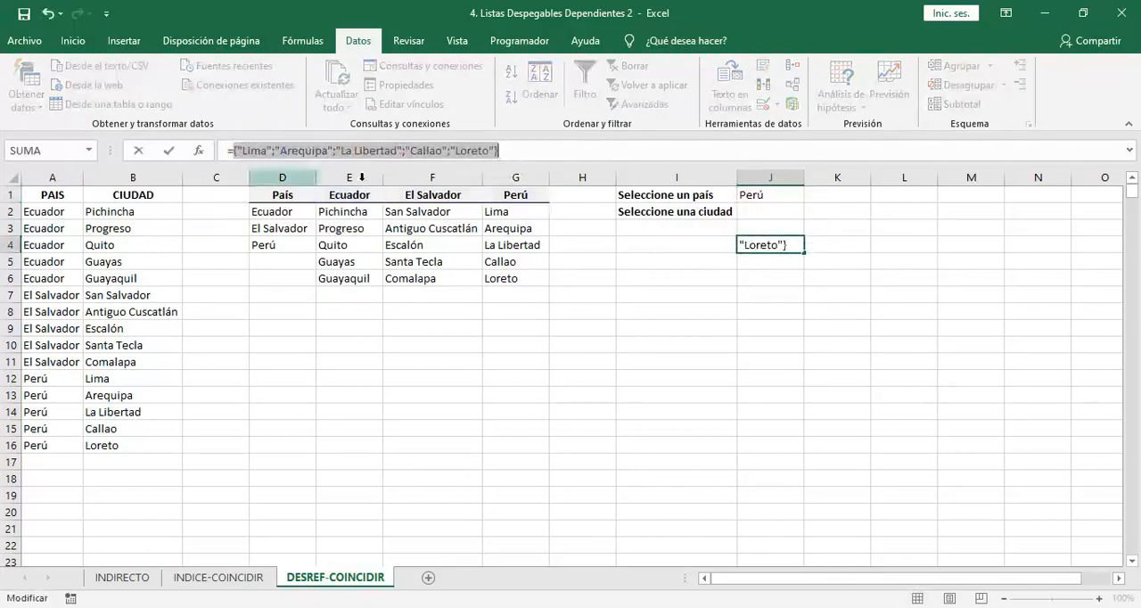
# Cancel the array evaluation and copy the DESREF expression from J4 without its equals sign, leaving the formula intact
pyautogui.press('Escape')
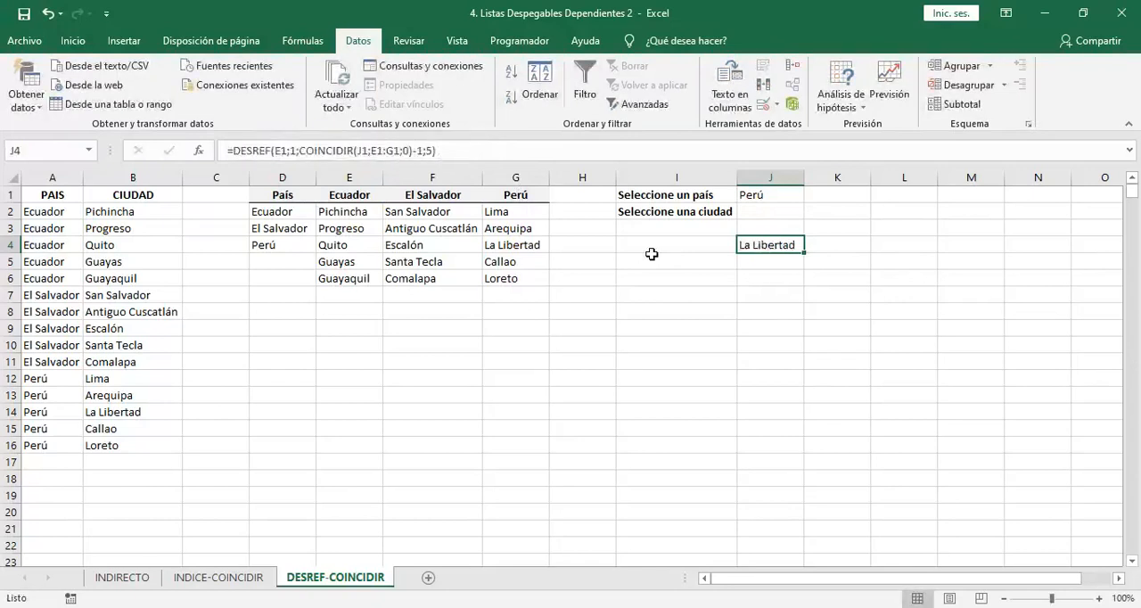
pyautogui.press('F2')
pyautogui.hotkey('shift', 'Left')
pyautogui.hotkey('shift', 'Left')
pyautogui.hotkey('shift', 'Left')
pyautogui.hotkey('shift', 'Left')
pyautogui.hotkey('shift', 'Left')
pyautogui.hotkey('shift', 'Left')
pyautogui.hotkey('shift', 'Left')
pyautogui.hotkey('shift', 'Left')
pyautogui.hotkey('shift', 'Left')
pyautogui.hotkey('shift', 'Left')
pyautogui.hotkey('shift', 'Left')
pyautogui.hotkey('shift', 'Left')
pyautogui.hotkey('shift', 'Left')
pyautogui.hotkey('shift', 'Left')
pyautogui.hotkey('shift', 'Left')
pyautogui.hotkey('shift', 'Left')
pyautogui.hotkey('shift', 'Left')
pyautogui.hotkey('shift', 'Left')
pyautogui.hotkey('shift', 'Left')
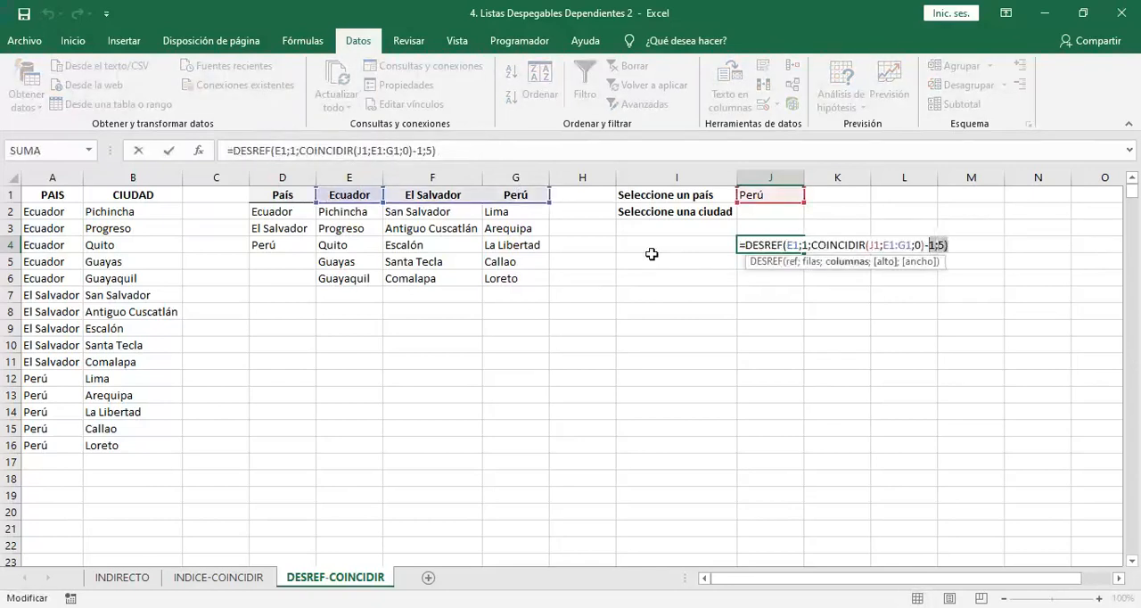
pyautogui.hotkey('shift', 'Left')
pyautogui.hotkey('shift', 'Left')
pyautogui.hotkey('shift', 'Left')
pyautogui.hotkey('shift', 'Left')
pyautogui.hotkey('shift', 'Left')
pyautogui.hotkey('shift', 'Left')
pyautogui.hotkey('shift', 'Left')
pyautogui.hotkey('shift', 'Left')
pyautogui.hotkey('shift', 'Left')
pyautogui.hotkey('shift', 'Left')
pyautogui.hotkey('shift', 'Left')
pyautogui.hotkey('shift', 'Left')
pyautogui.hotkey('shift', 'Left')
pyautogui.hotkey('shift', 'Left')
pyautogui.hotkey('shift', 'Left')
pyautogui.hotkey('shift', 'Left')
pyautogui.hotkey('shift', 'Left')
pyautogui.hotkey('shift', 'Left')
pyautogui.hotkey('shift', 'Left')
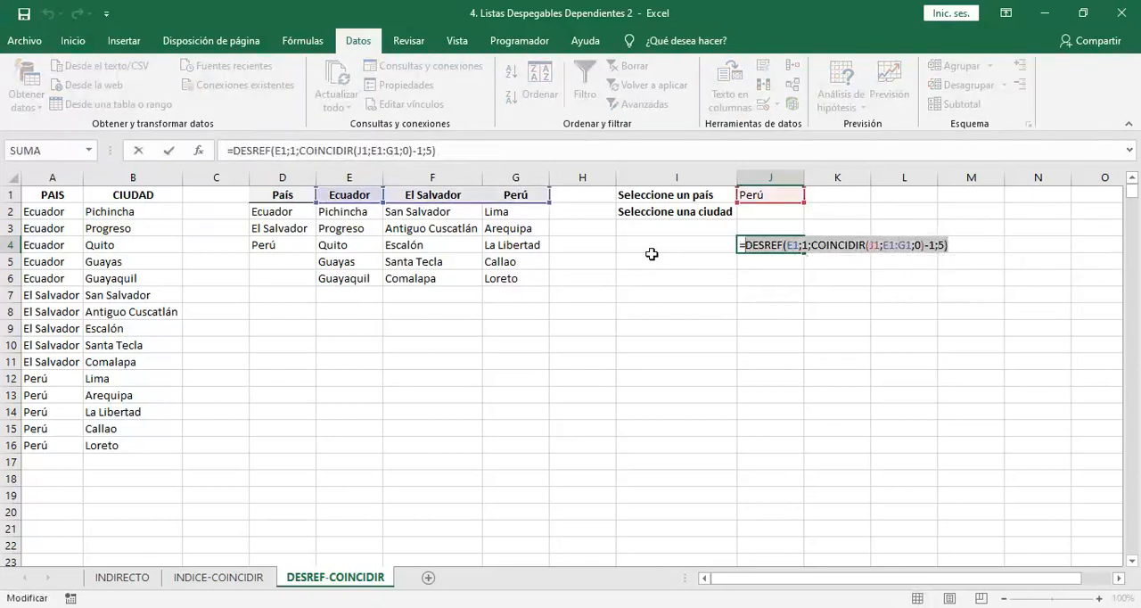
pyautogui.press('Escape')
# Add list data validation to J2 with the source =DESREF(E1;1;COINCIDIR(J1;E1:G1;0)-1;5)
pyautogui.press('Up')
pyautogui.press('Up')
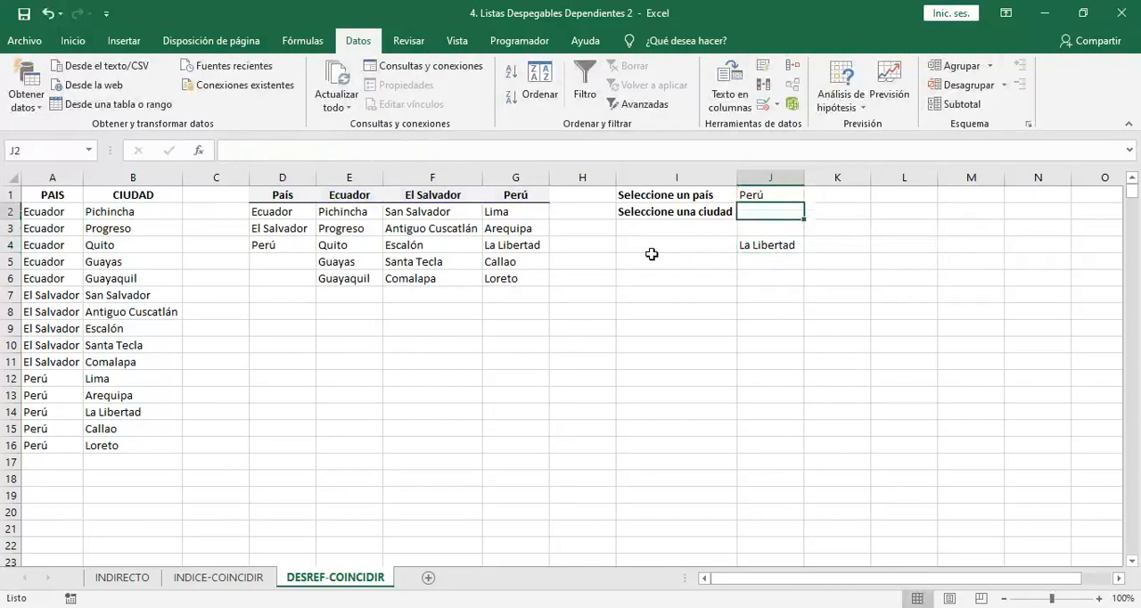
pyautogui.click(764, 109)
pyautogui.click(499, 264)
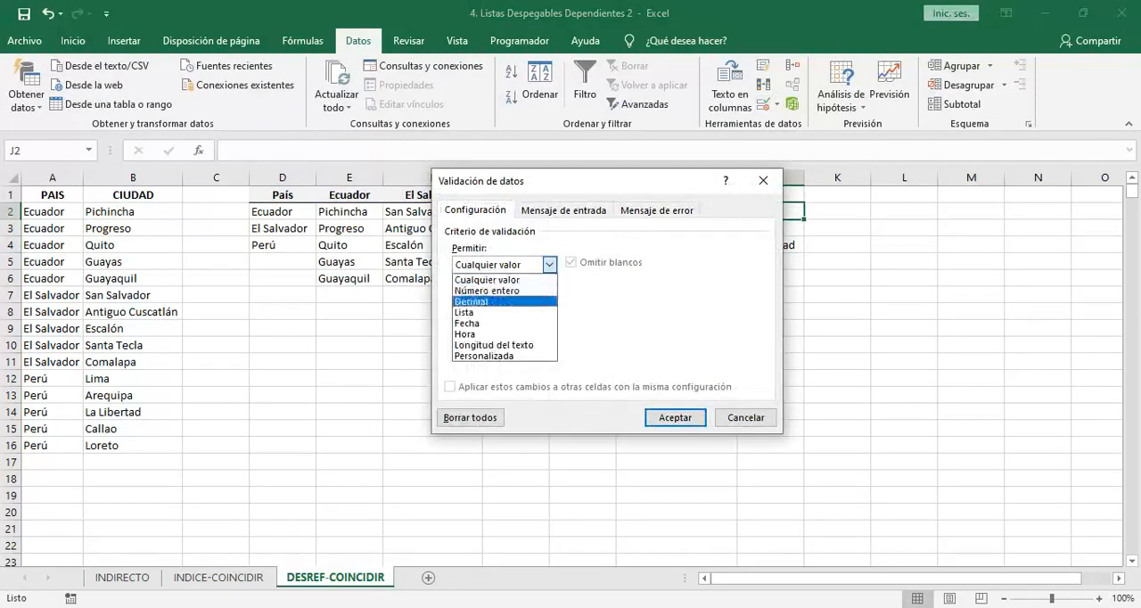
pyautogui.click(463, 312)
pyautogui.click(499, 331)
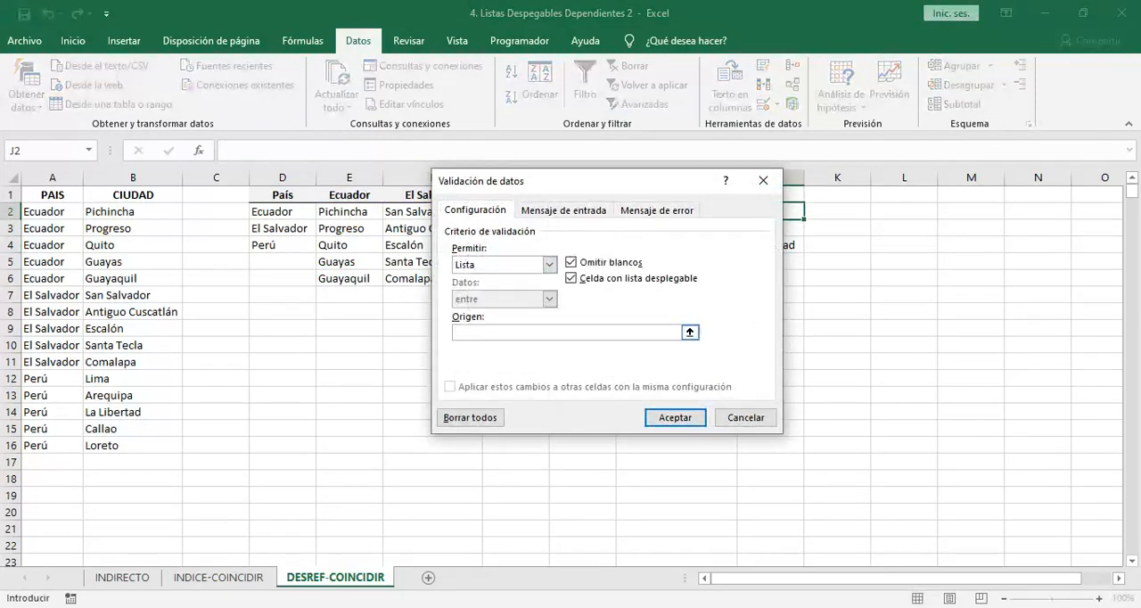
pyautogui.hotkey('ctrl', 'v')
pyautogui.write('=')
pyautogui.click(675, 417)
# Choose Callao from the city dropdown in J2 and clear the test formula in J4
pyautogui.click(811, 211)
pyautogui.click(753, 258)
pyautogui.click(783, 253)
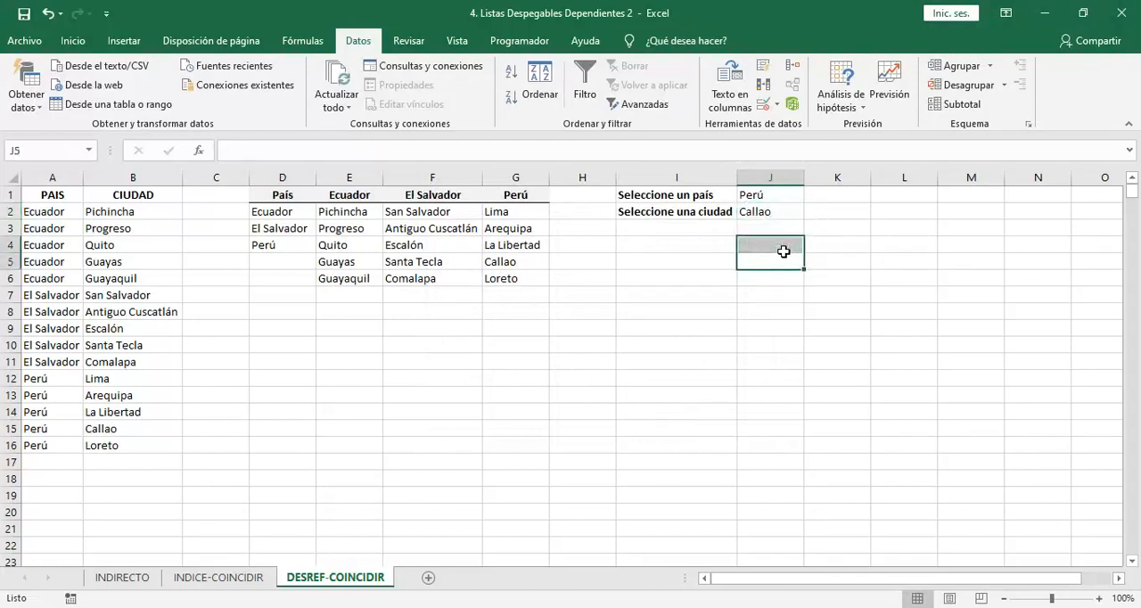
# Delete Callao and Loreto from the Perú city column, cells G5:G6
pyautogui.press('Left')
pyautogui.press('Left')
pyautogui.press('Left')
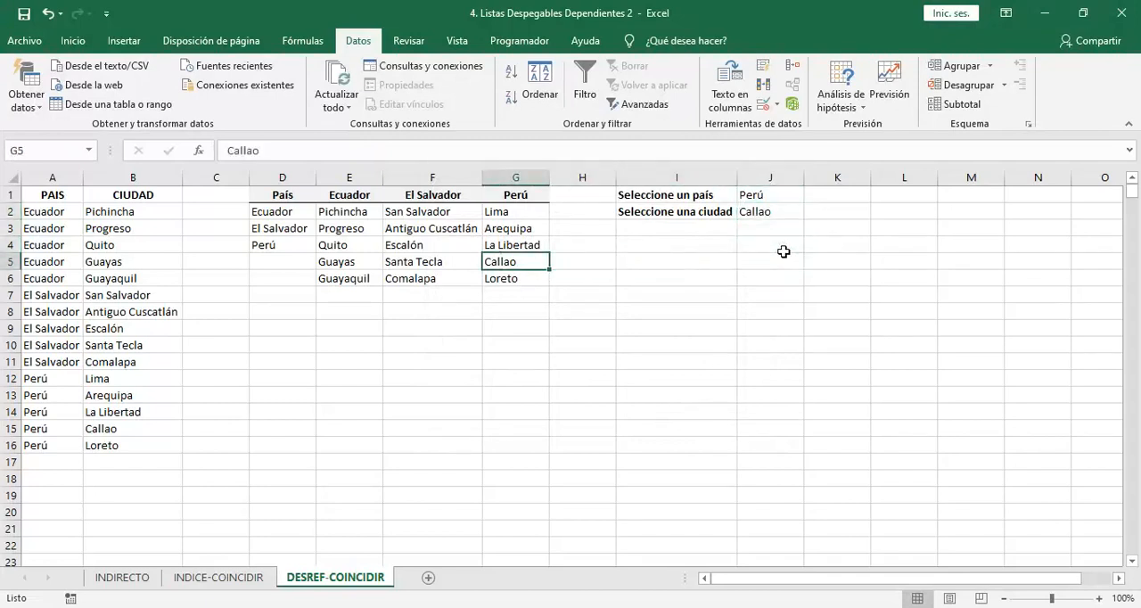
pyautogui.hotkey('shift', 'Down')
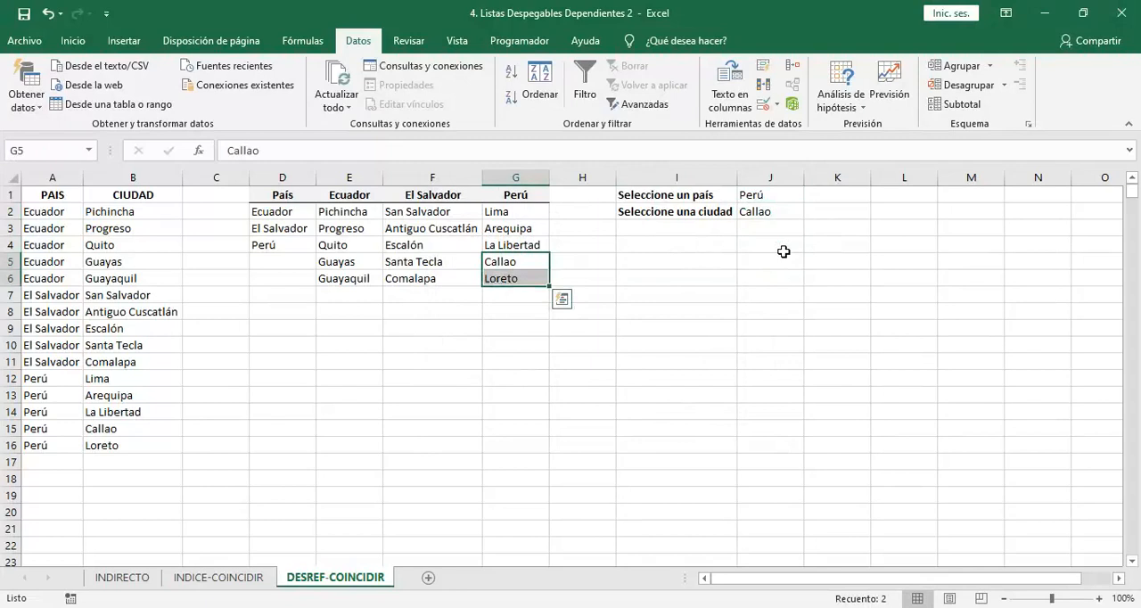
pyautogui.press('Delete')
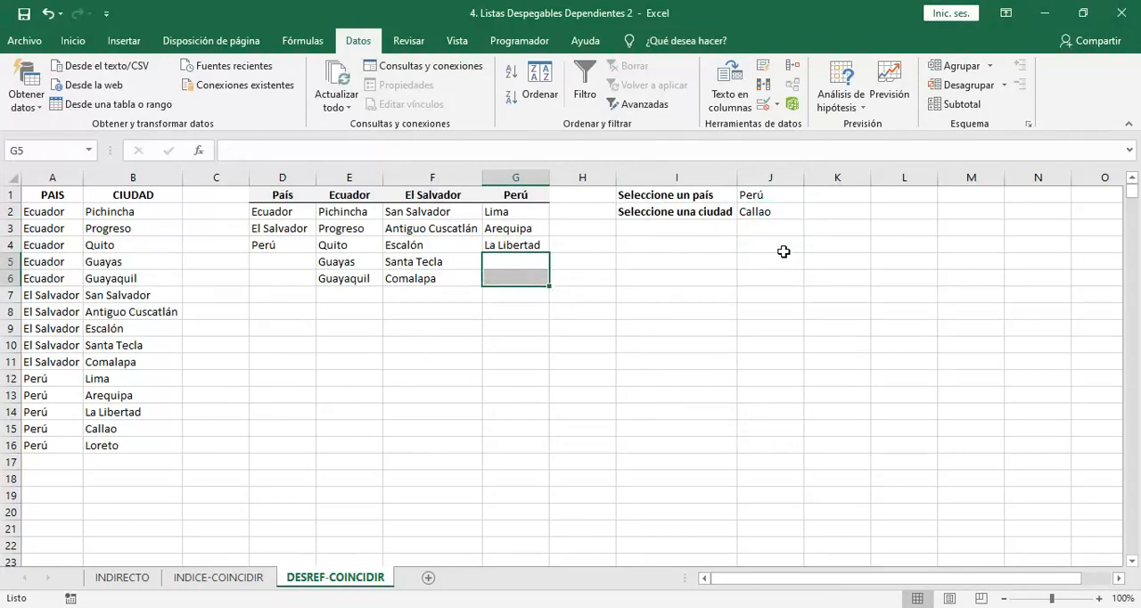
# Open the city dropdown in J2 to check which options it offers for Perú
pyautogui.click(784, 252)
pyautogui.click(788, 214)
pyautogui.click(811, 212)
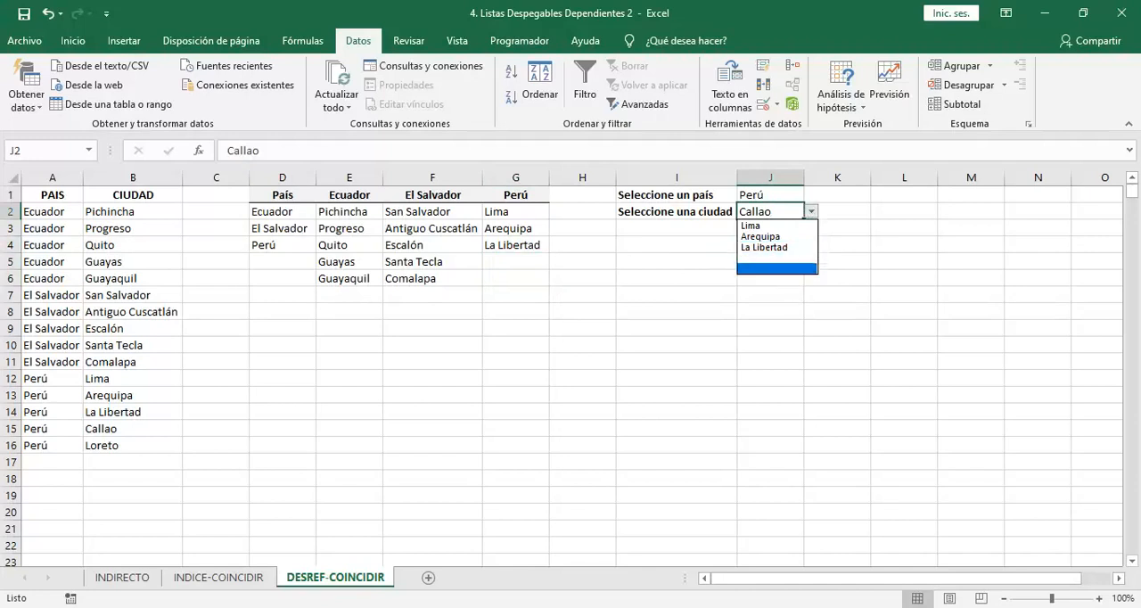
# Change the country in J1 to El Salvador and check the city options in J2, leaving the city unchanged
pyautogui.click(791, 193)
pyautogui.click(792, 193)
pyautogui.click(811, 195)
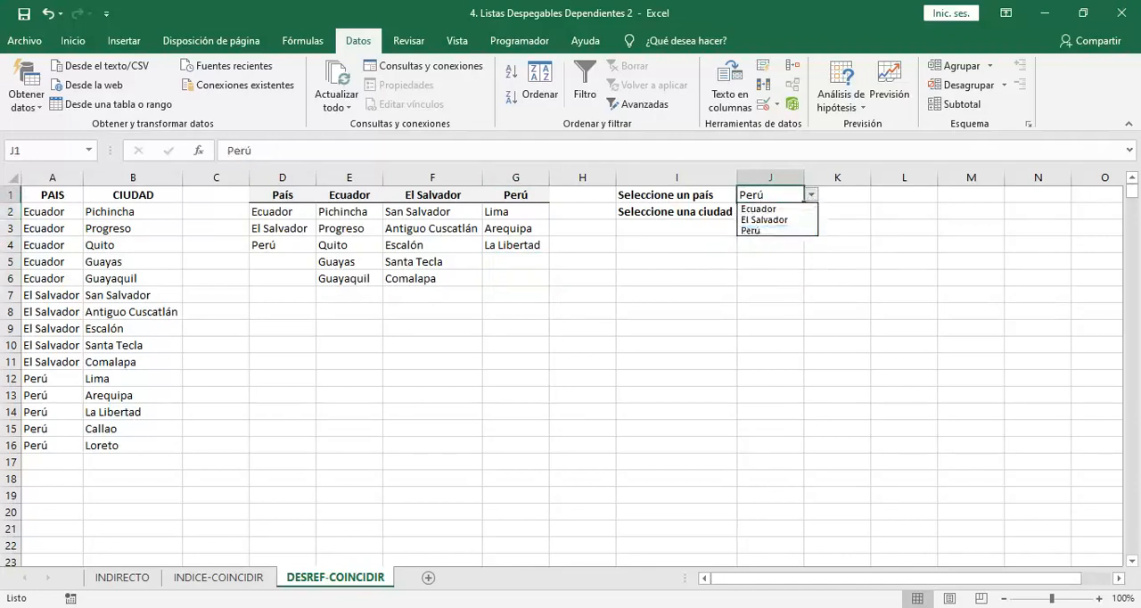
pyautogui.click(764, 220)
pyautogui.click(782, 213)
pyautogui.click(811, 211)
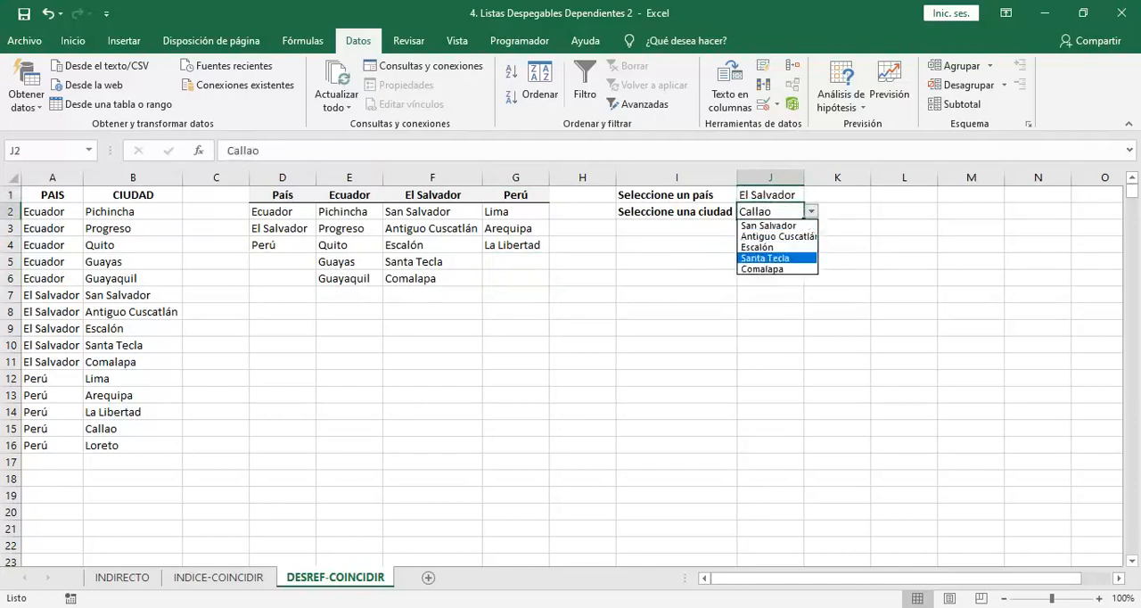
pyautogui.click(788, 291)
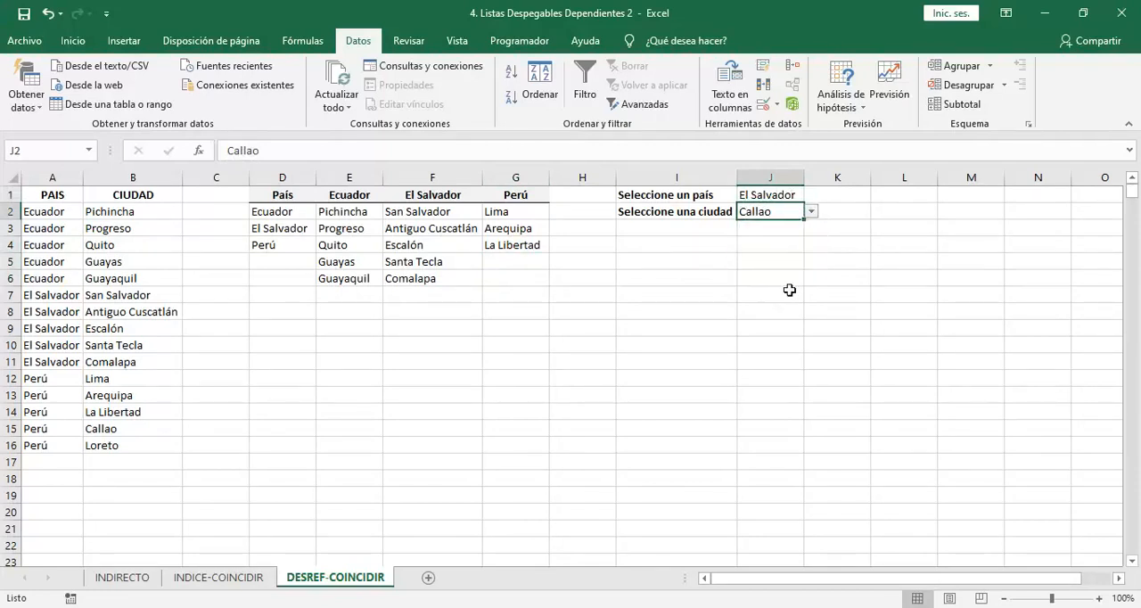
# Copy the source formula from J2's data validation and enter it in J4
pyautogui.click(763, 103)
pyautogui.moveTo(664, 334); pyautogui.dragTo(331, 300)
pyautogui.hotkey('ctrl', 'c')
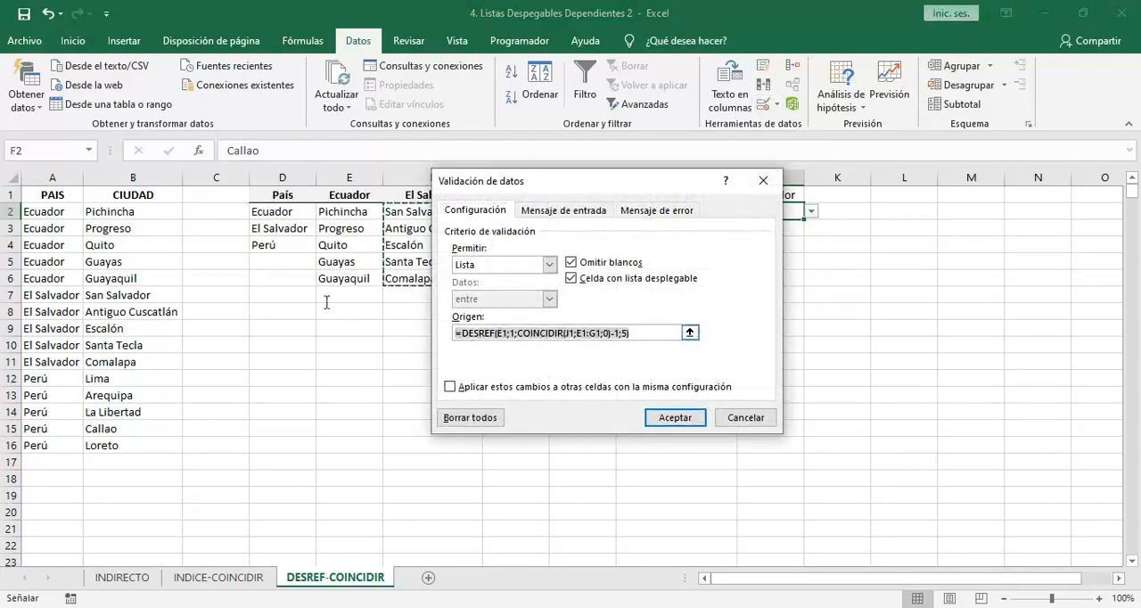
pyautogui.press('Escape')
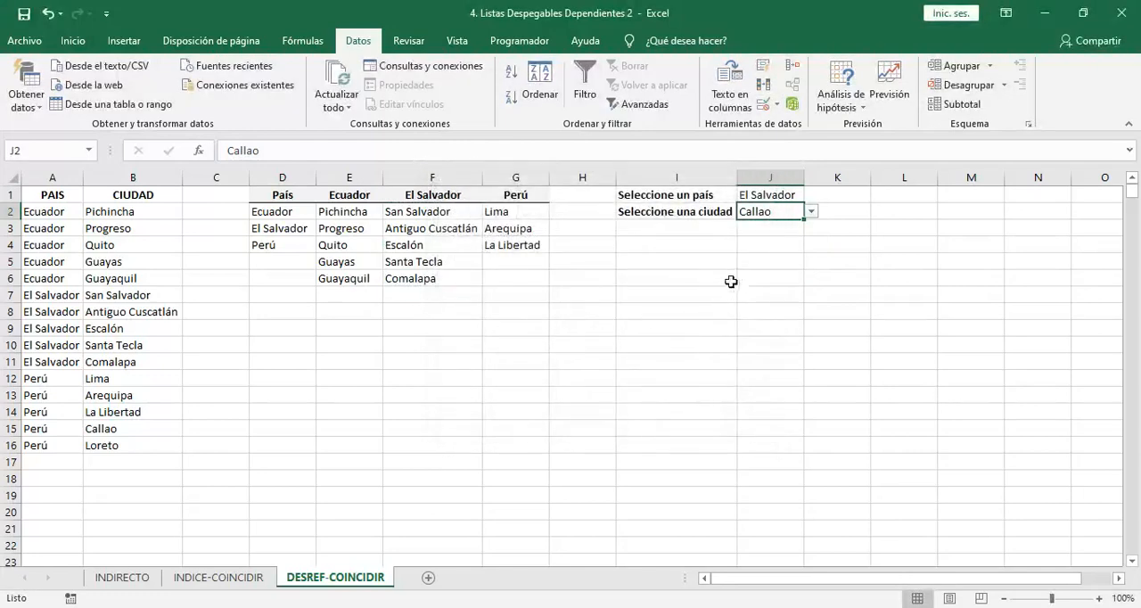
pyautogui.doubleClick(754, 246)
pyautogui.hotkey('ctrl', 'v')
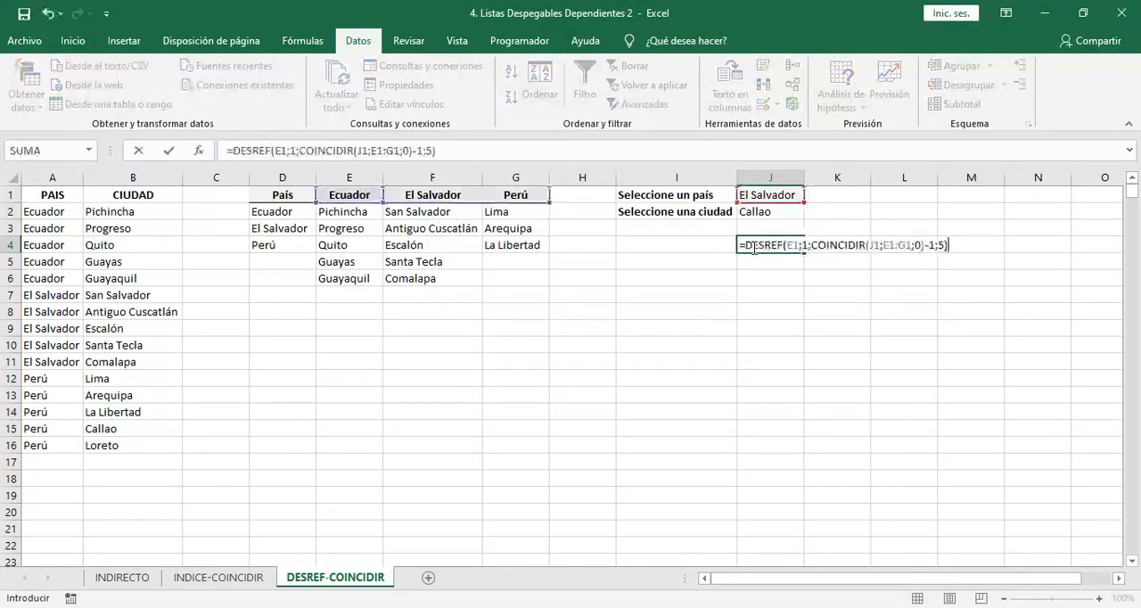
pyautogui.press('Return')
pyautogui.click(753, 247)
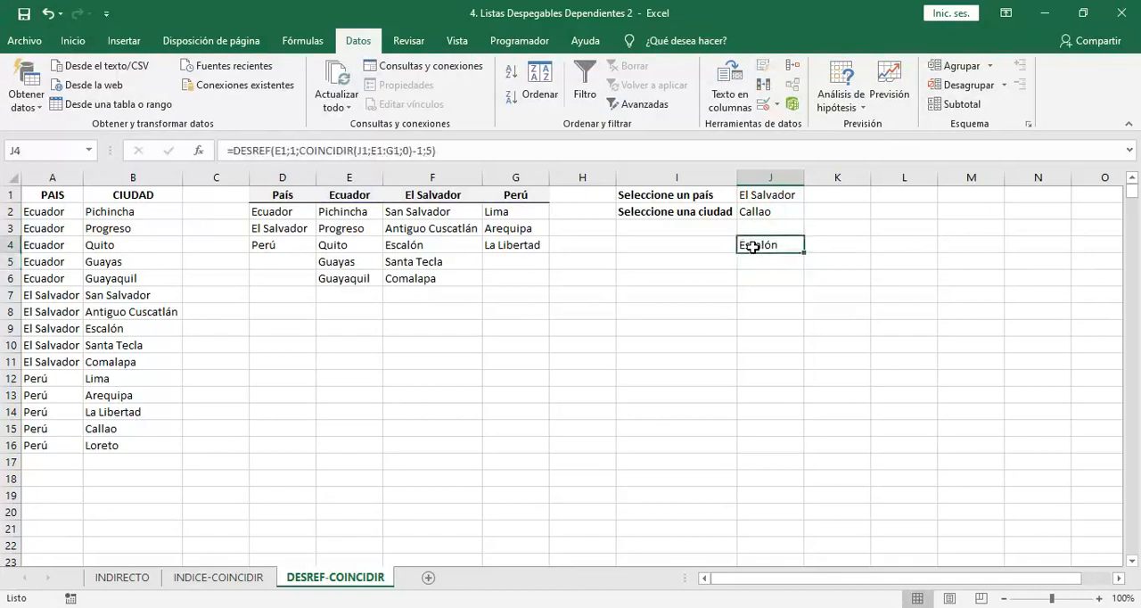
# Examine the height argument of the DESREF formula in J4 and keep the formula as it is
pyautogui.doubleClick(753, 247)
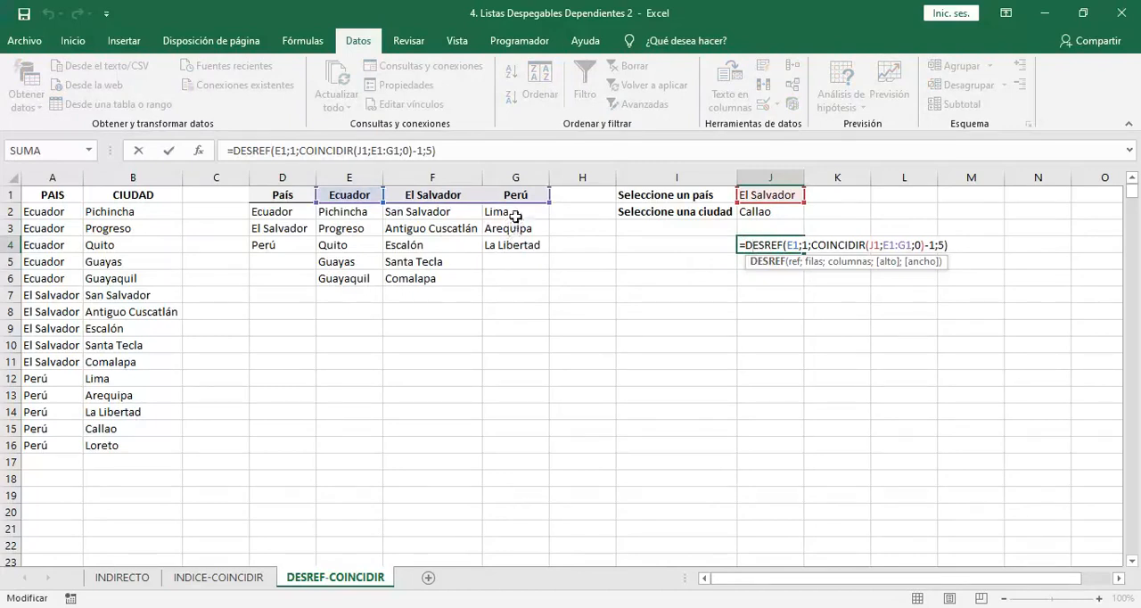
pyautogui.click(946, 246)
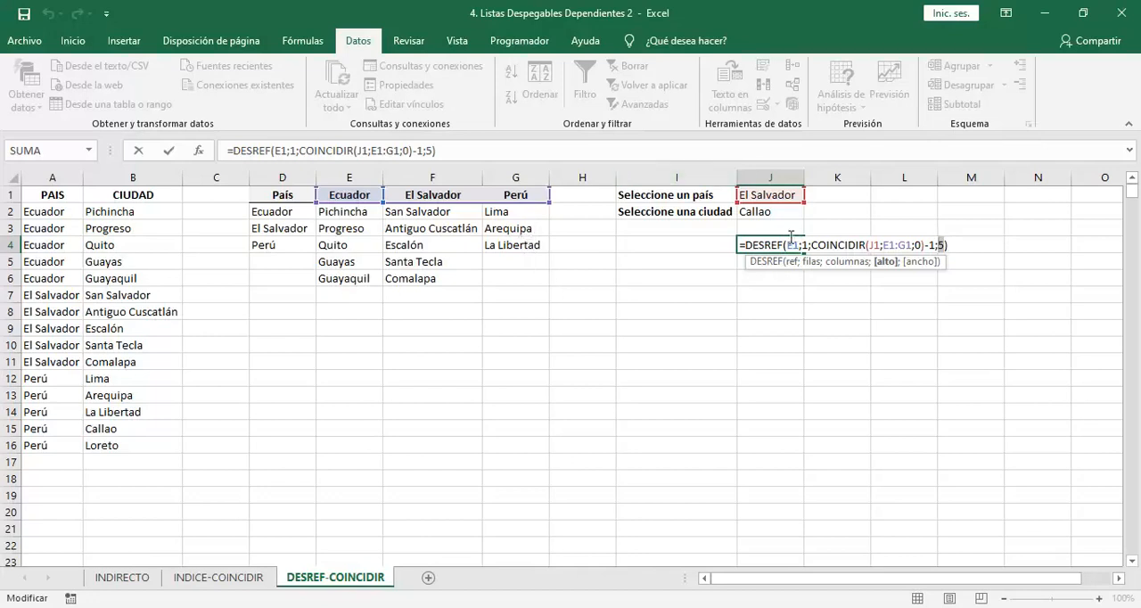
pyautogui.hotkey('ctrl', 'Return')
# Start a DESREF formula in J6 with E1 as the reference and a row offset of 1
pyautogui.click(772, 293)
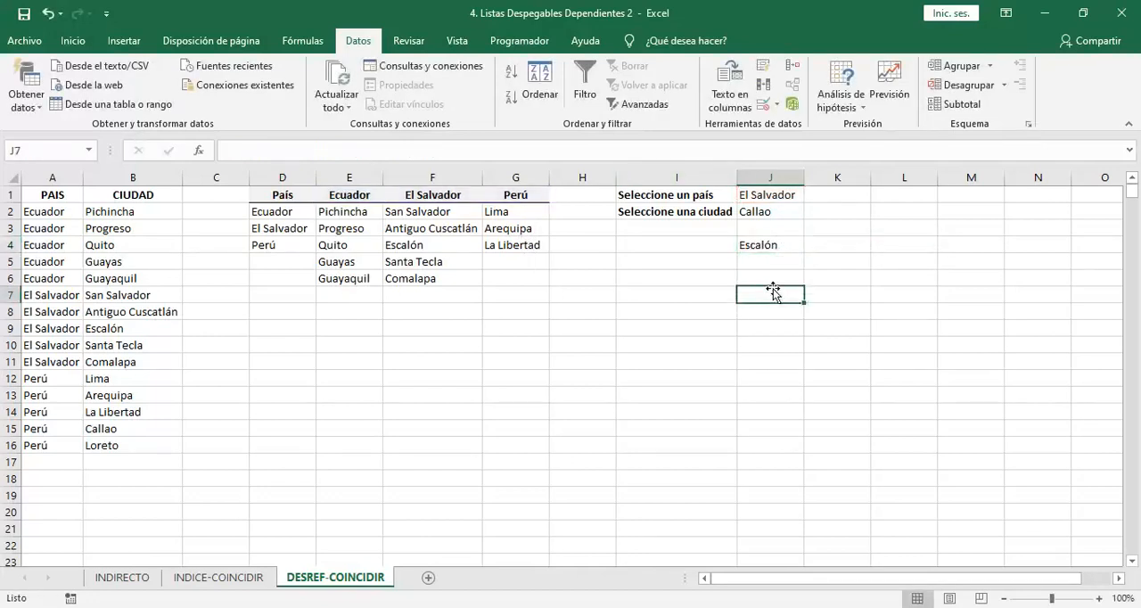
pyautogui.press('Up')
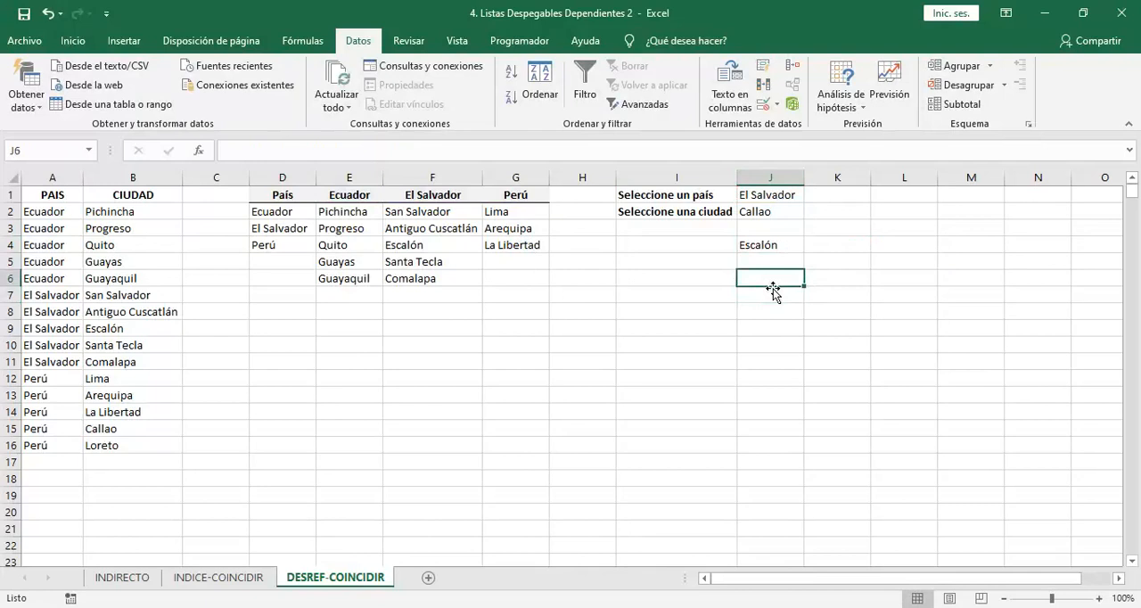
pyautogui.write('=DE')
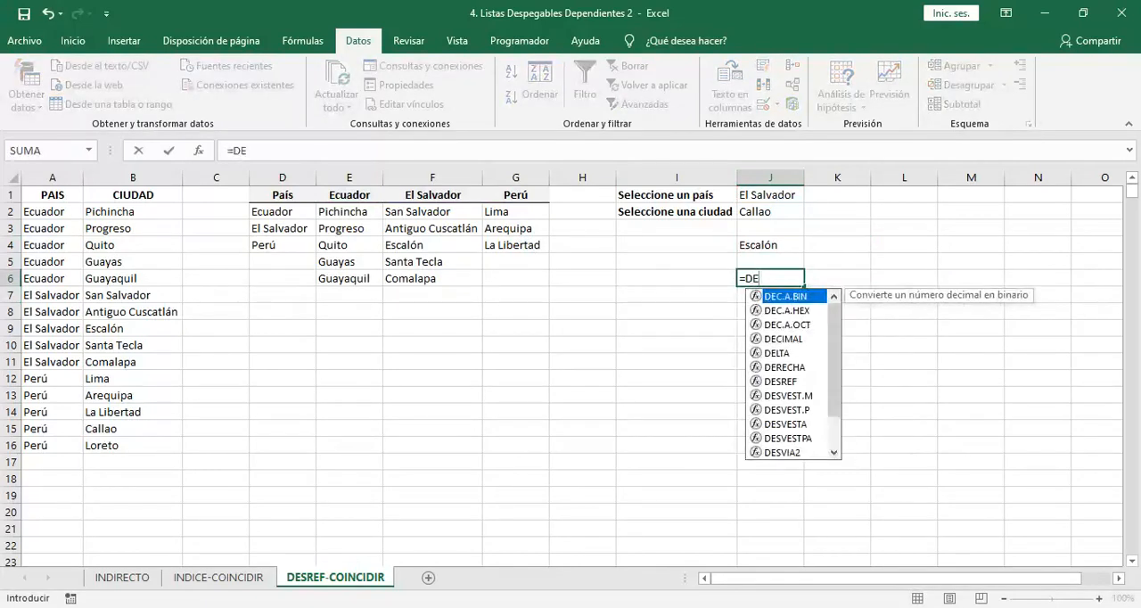
pyautogui.write('SREF(')
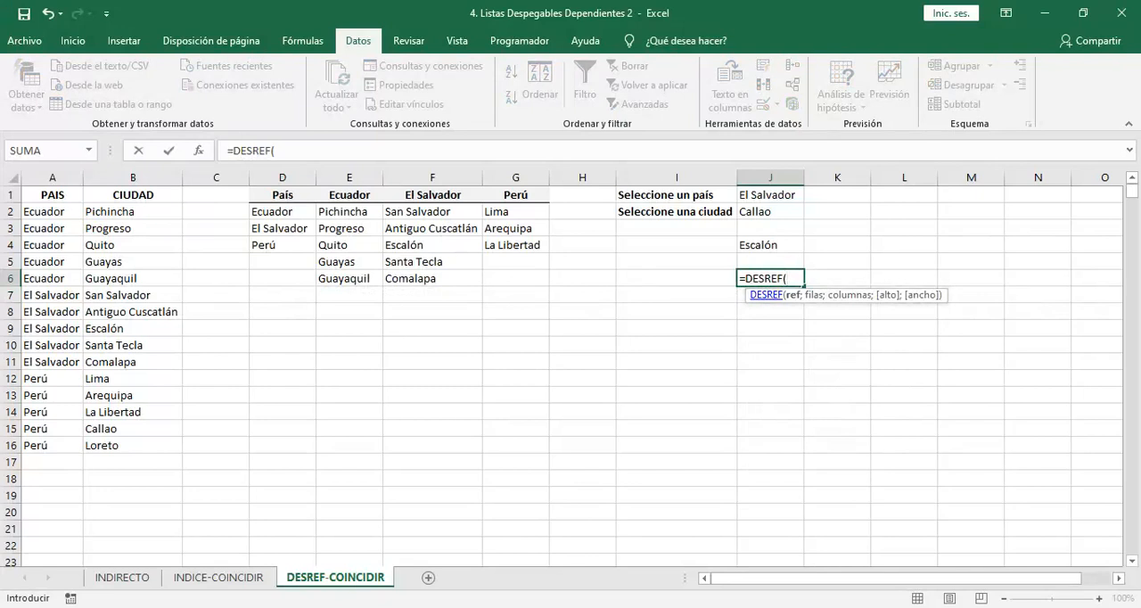
pyautogui.click(772, 193)
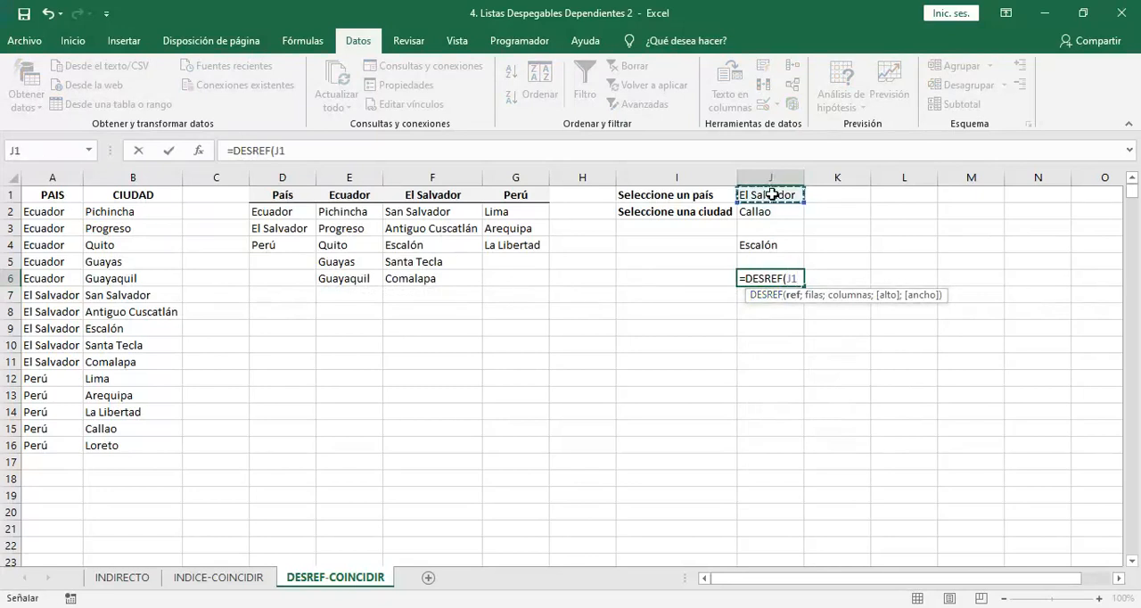
pyautogui.write(';')
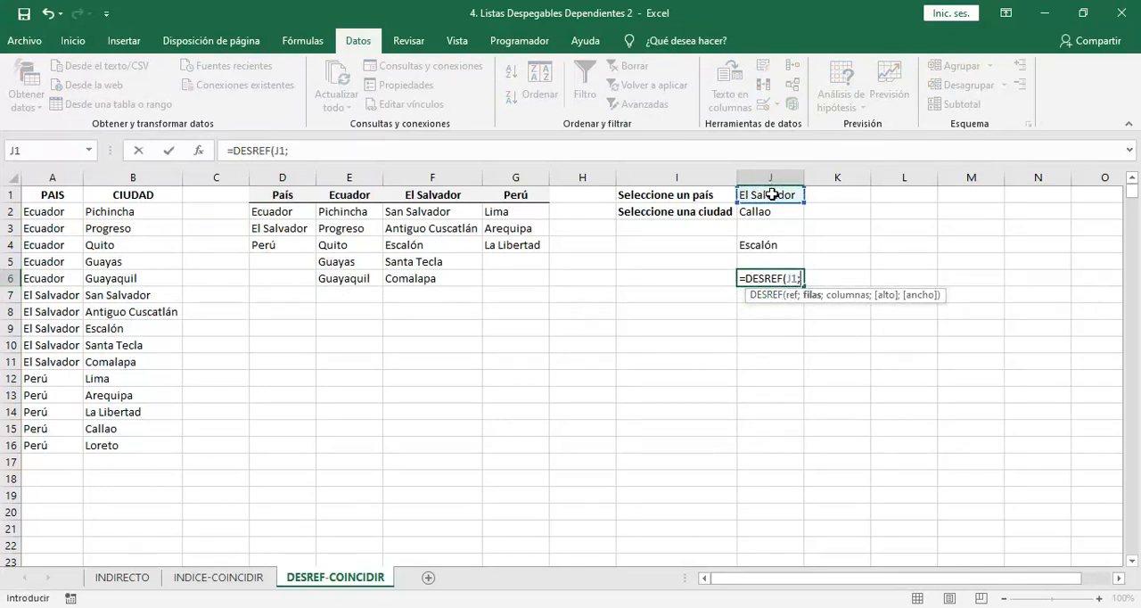
pyautogui.press('BackSpace')
pyautogui.press('BackSpace')
pyautogui.press('BackSpace')
pyautogui.click(366, 197)
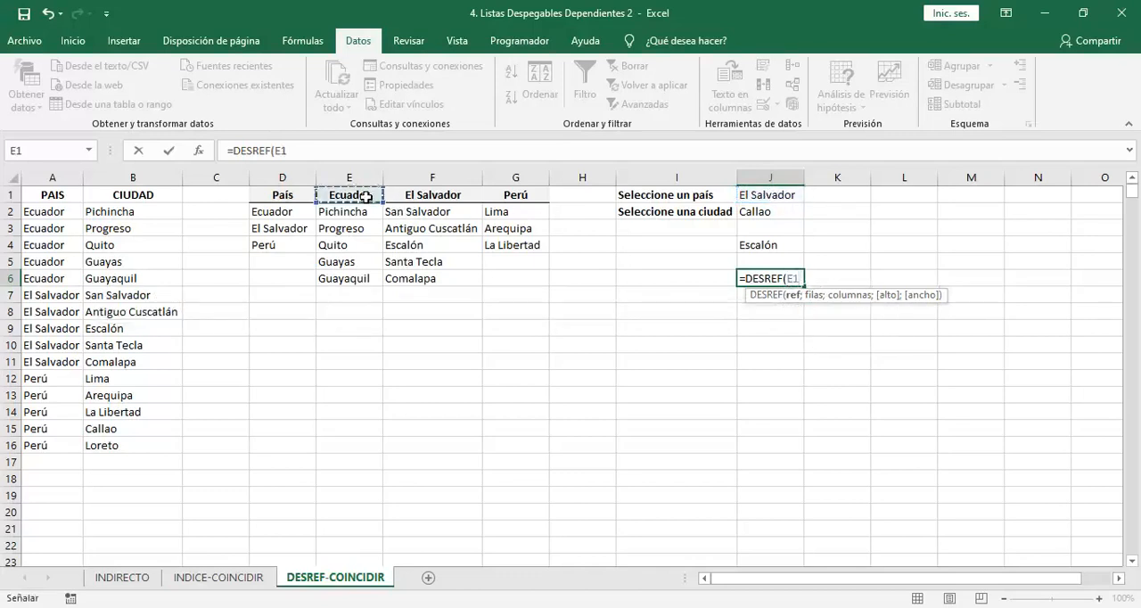
pyautogui.write(';')
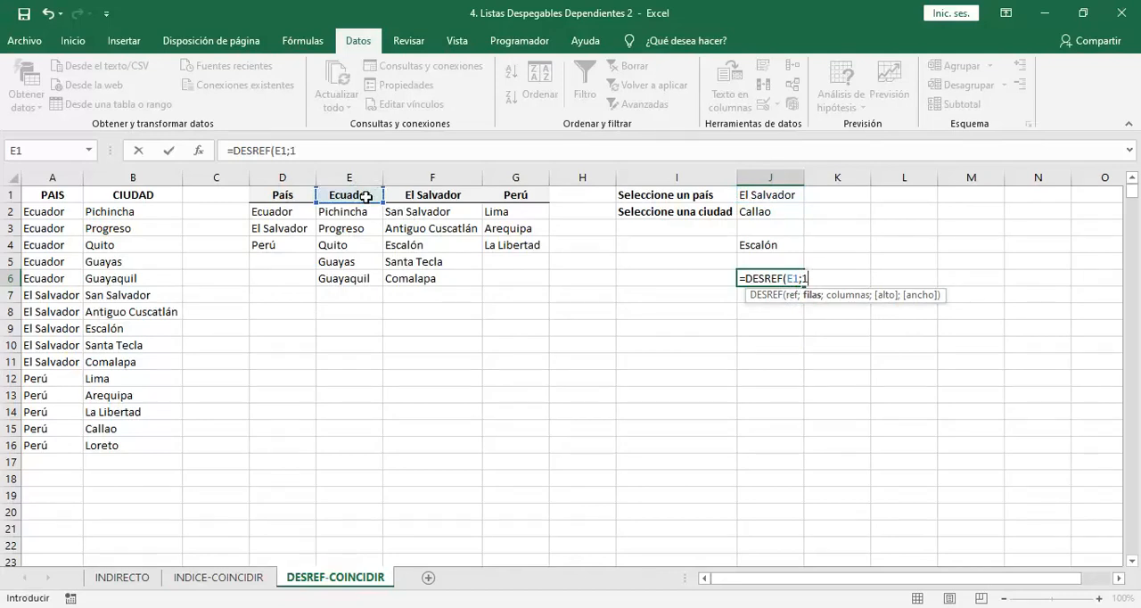
pyautogui.write('1;')
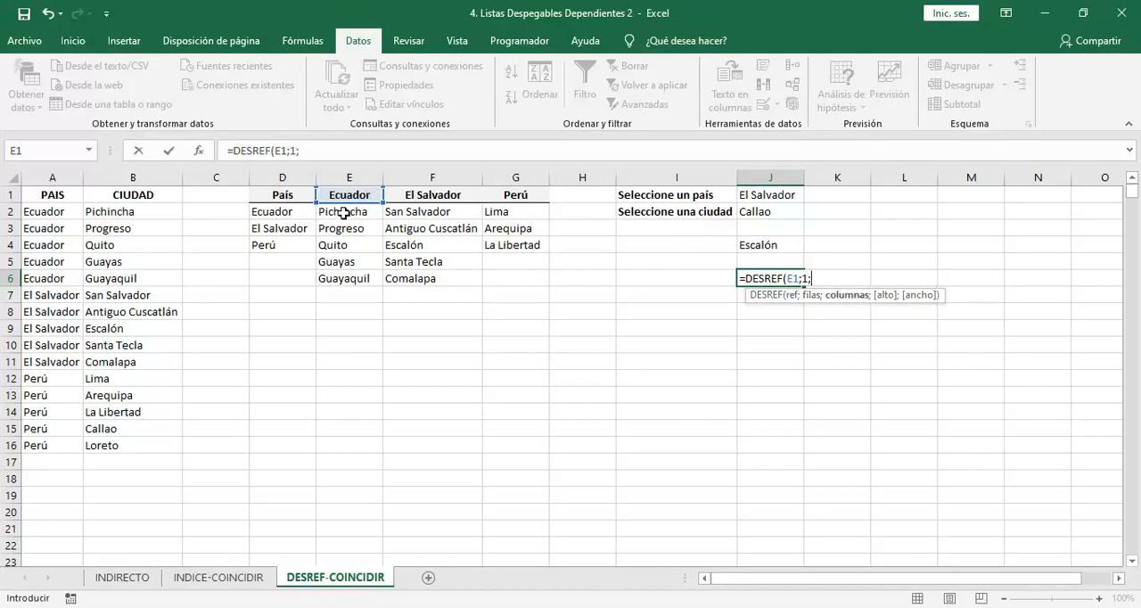
pyautogui.write('COINCIDIR(')
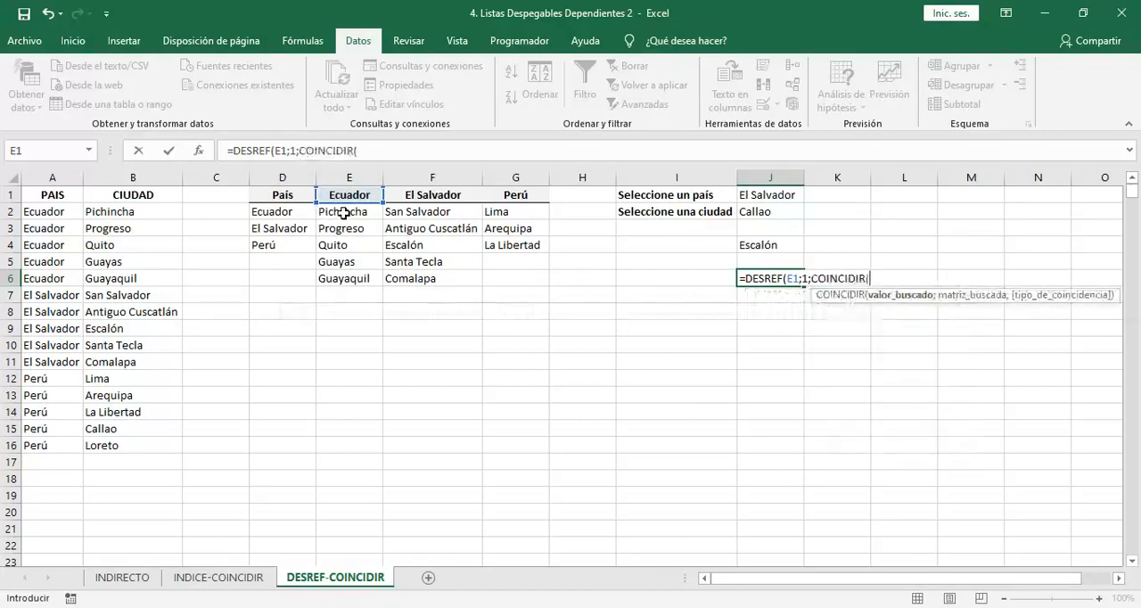
# Add COINCIDIR(J1;E1:G1;0)-1 as the column offset and 100 as the height, closing the DESREF formula in J6
pyautogui.click(752, 196)
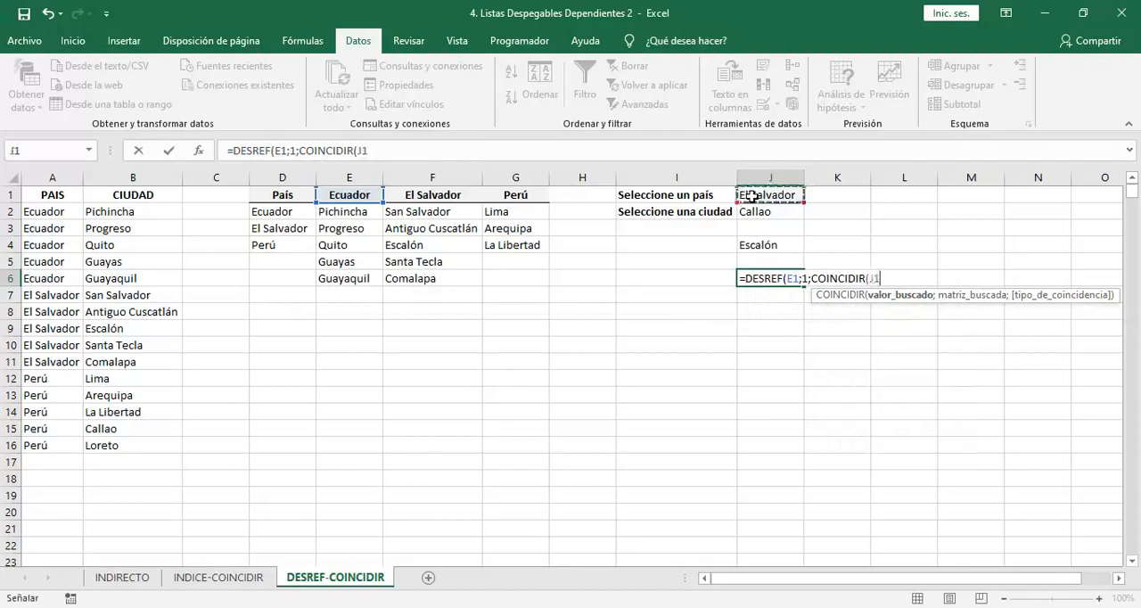
pyautogui.write(';')
pyautogui.moveTo(350, 194); pyautogui.dragTo(496, 194)
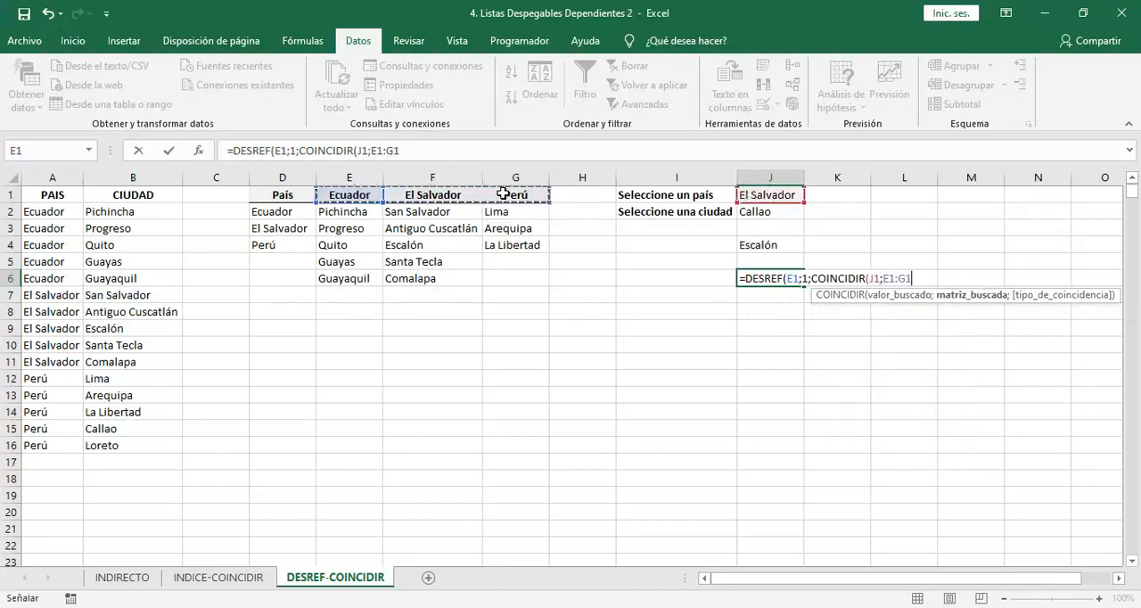
pyautogui.write(';0)-1')
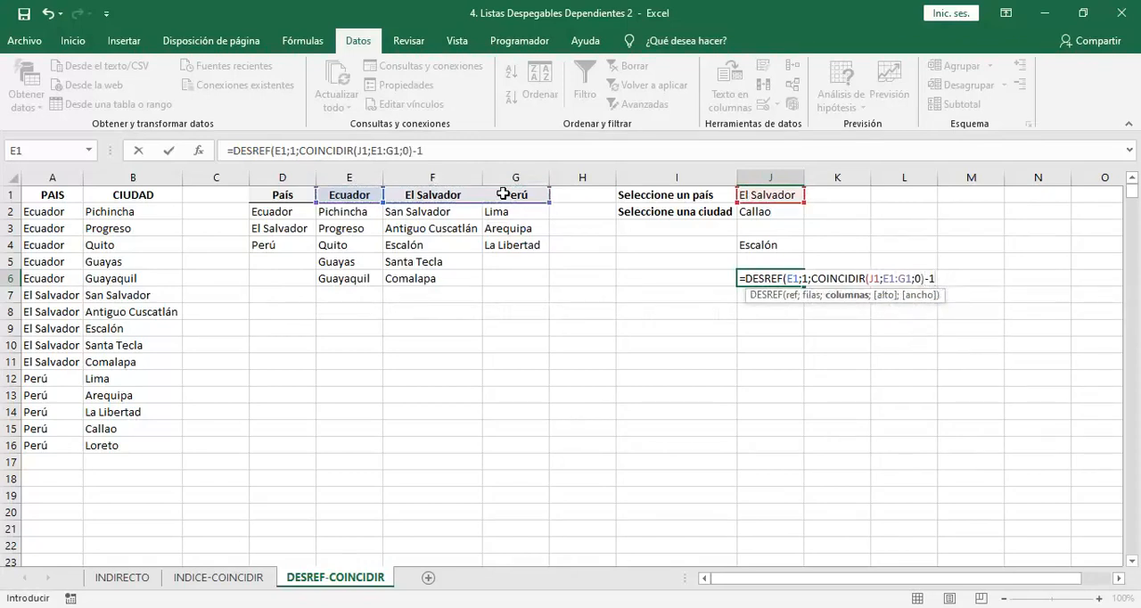
pyautogui.write(';')
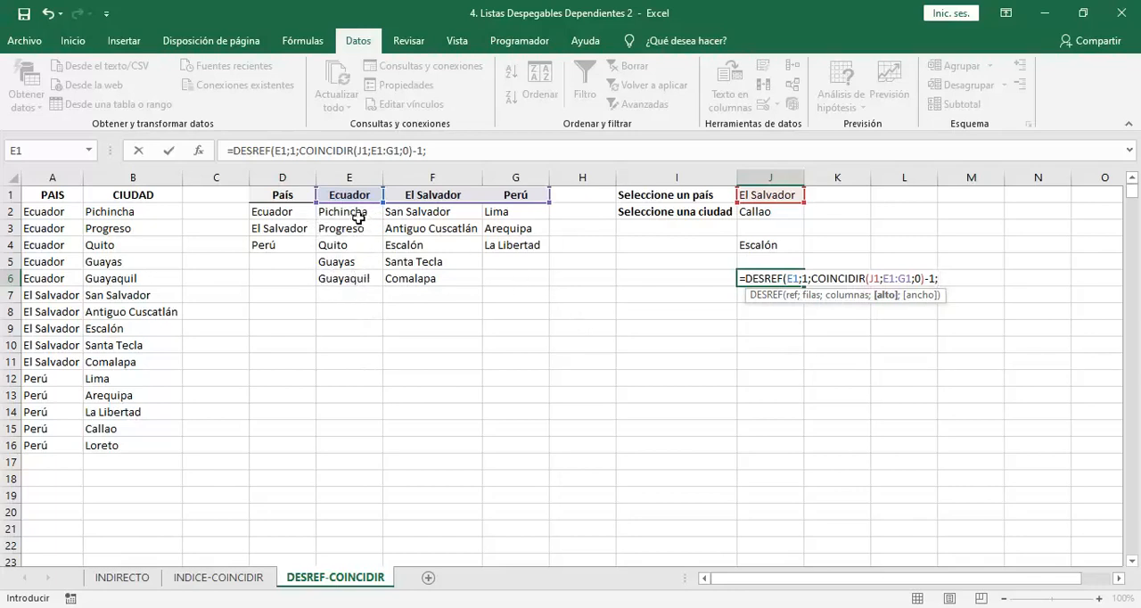
pyautogui.write('100')
pyautogui.write(')')
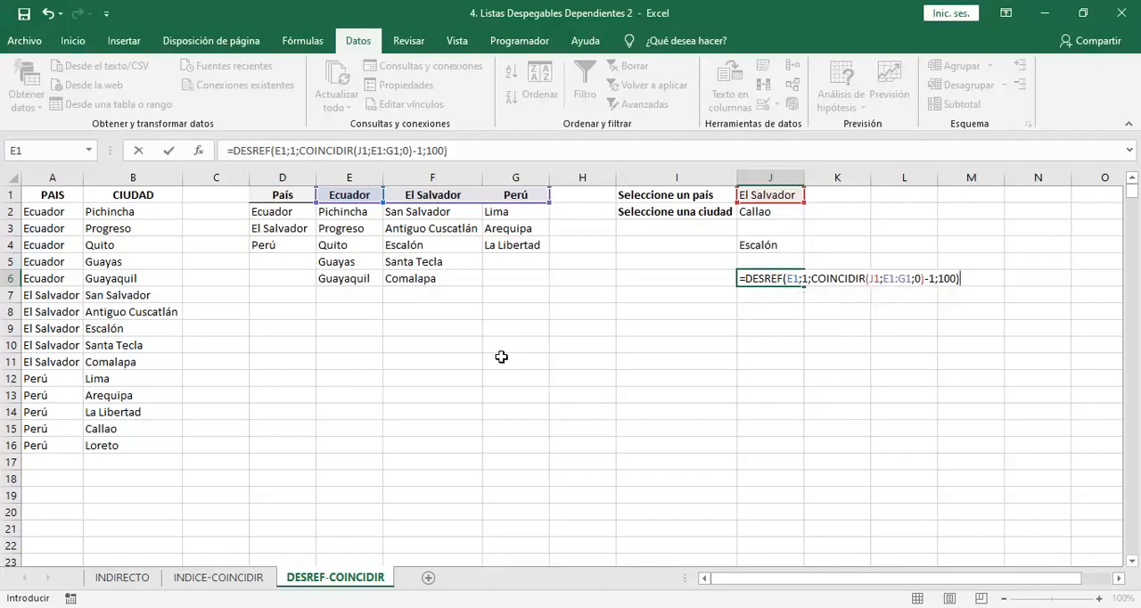
# Wrap the DESREF formula in J6 in a CONTARA function and enter it
pyautogui.click(746, 279)
pyautogui.write('contara(')
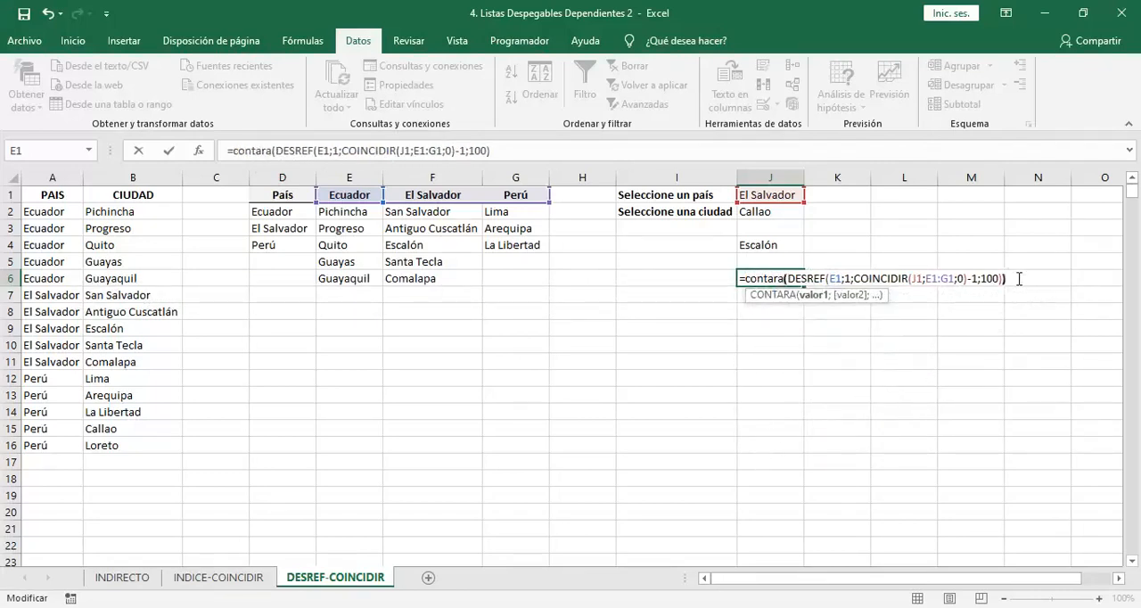
pyautogui.write(')')
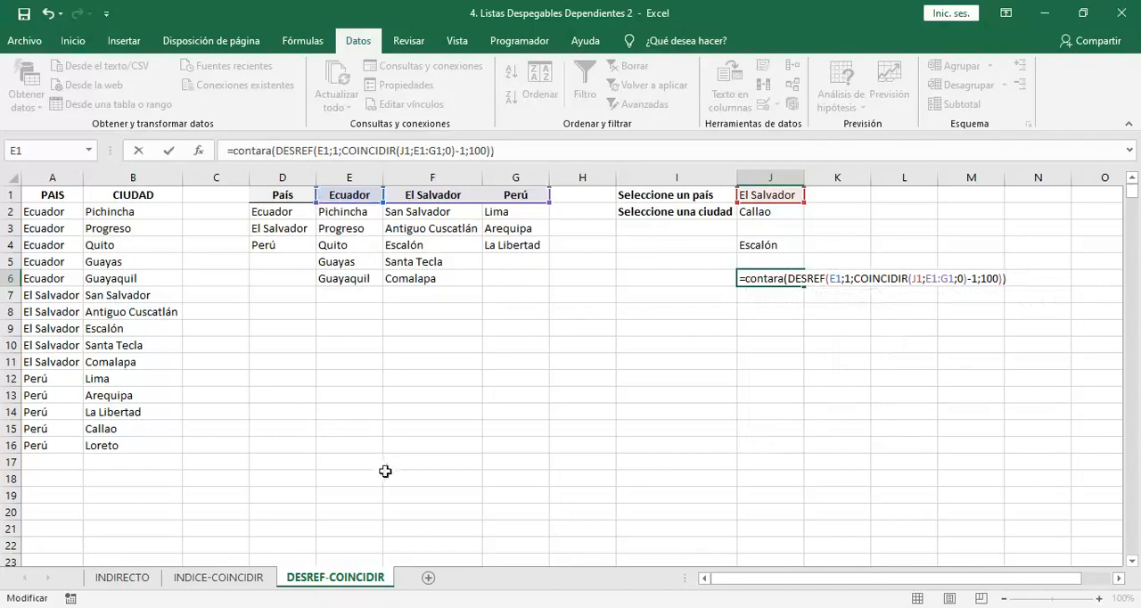
pyautogui.press('Return')
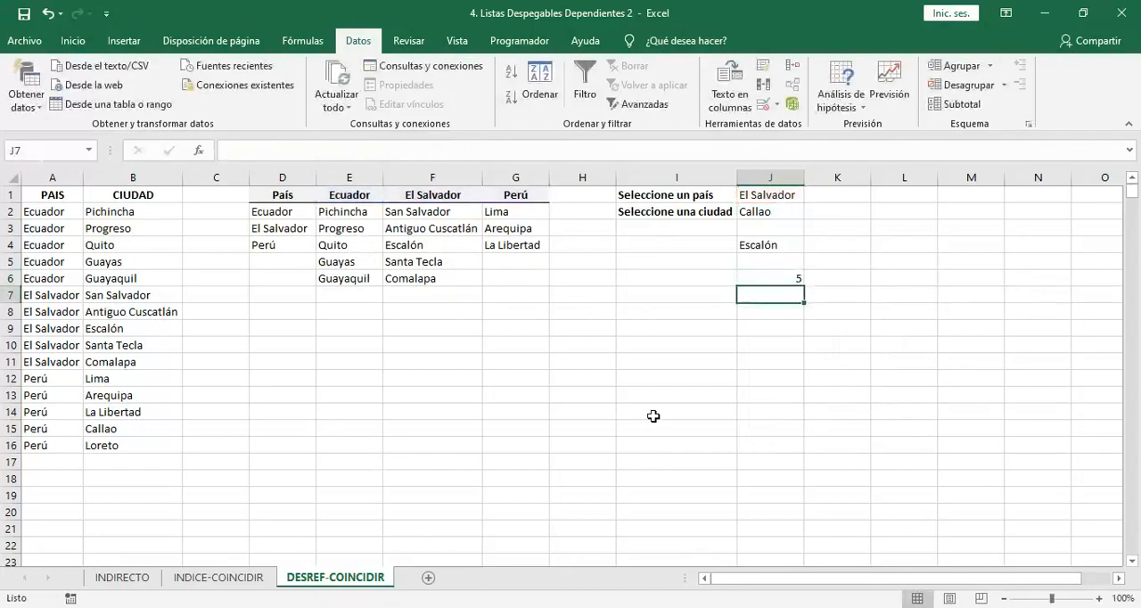
# Delete Comalapa from the El Salvador city list in F6
pyautogui.click(454, 284)
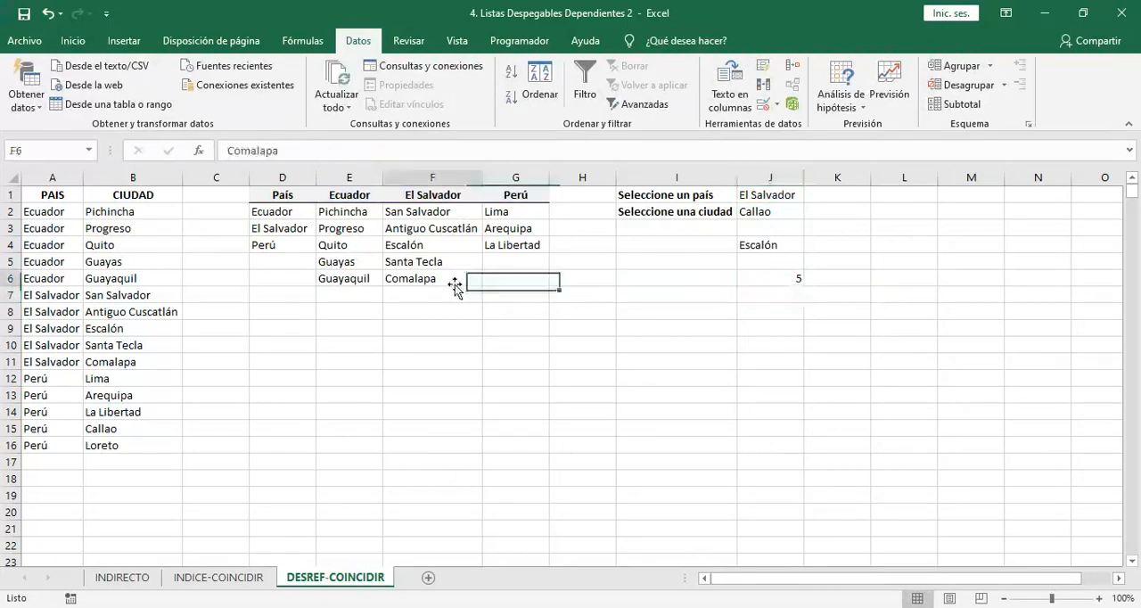
pyautogui.press('Delete')
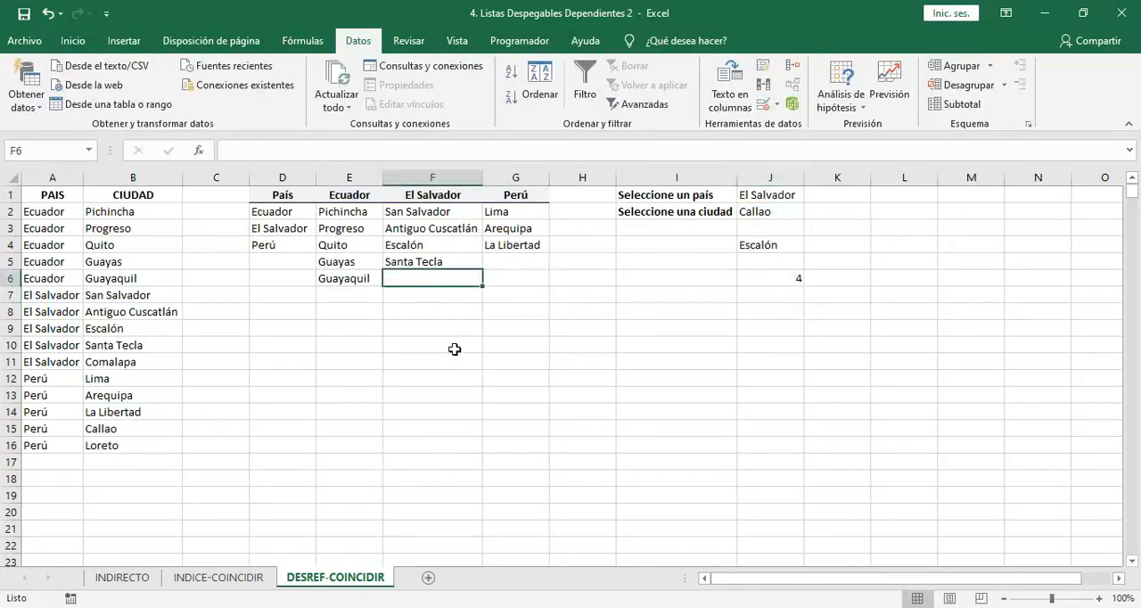
pyautogui.press('Left')
pyautogui.press('Down')
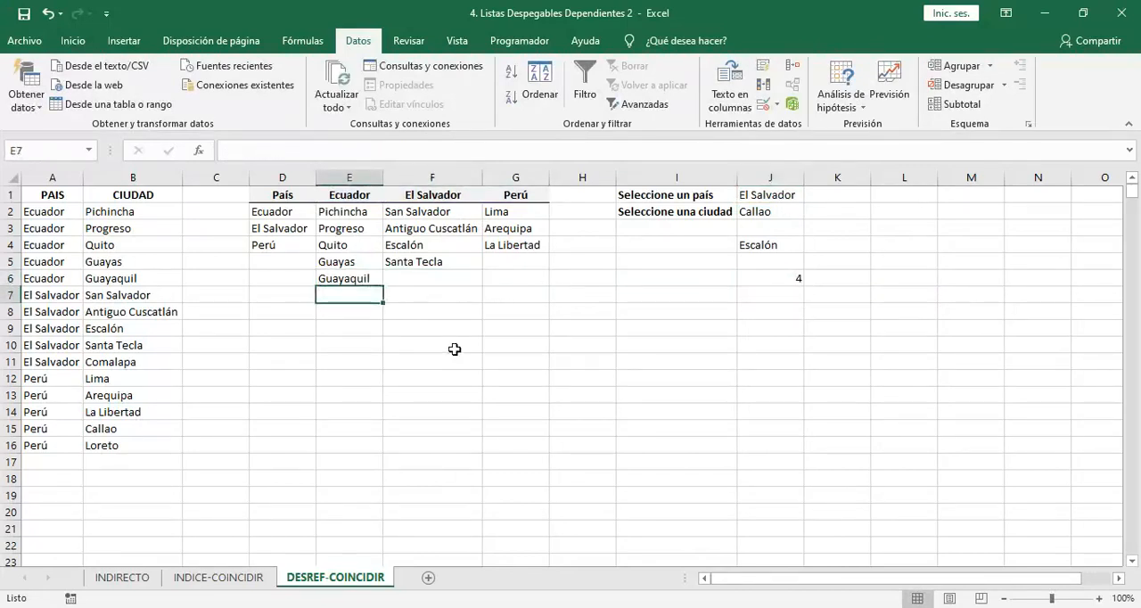
# Switch the country in J1 to Ecuador and check the CONTARA formula in J6
pyautogui.click(798, 195)
pyautogui.click(811, 197)
pyautogui.click(809, 206)
pyautogui.press('Left')
pyautogui.press('Down')
pyautogui.press('Down')
pyautogui.press('Right')
pyautogui.press('Down')
pyautogui.press('Down')
pyautogui.press('Down')
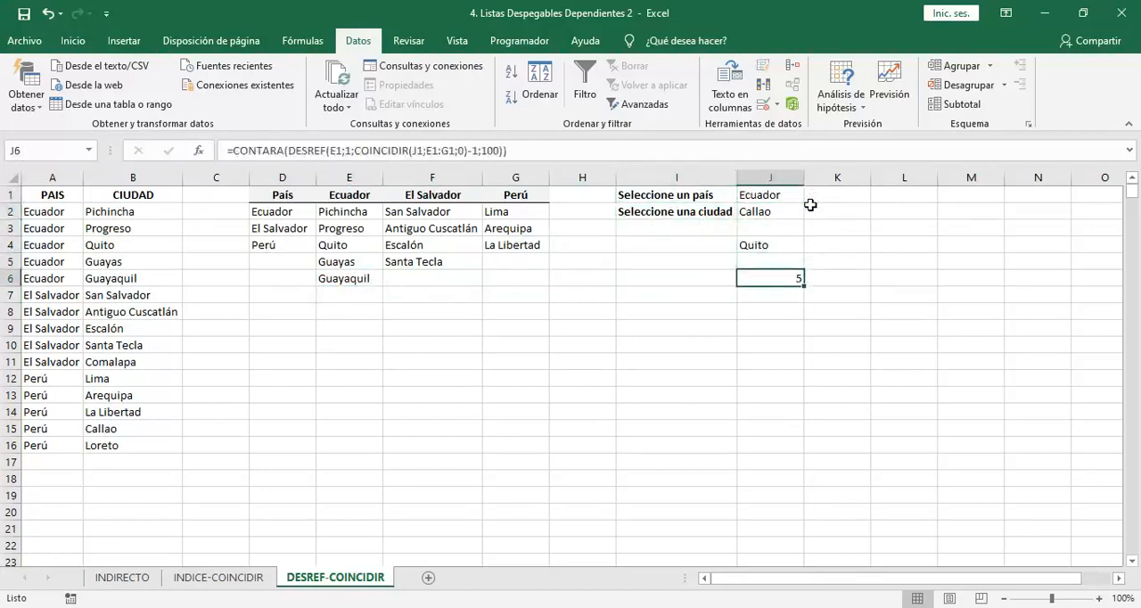
# Add Ciudad 6 in E7 and Ciudad 7 in E8 below Guayaquil in the Ecuador list
pyautogui.press('Left')
pyautogui.press('Left')
pyautogui.press('Left')
pyautogui.press('Left')
pyautogui.press('Left')
pyautogui.press('Down')
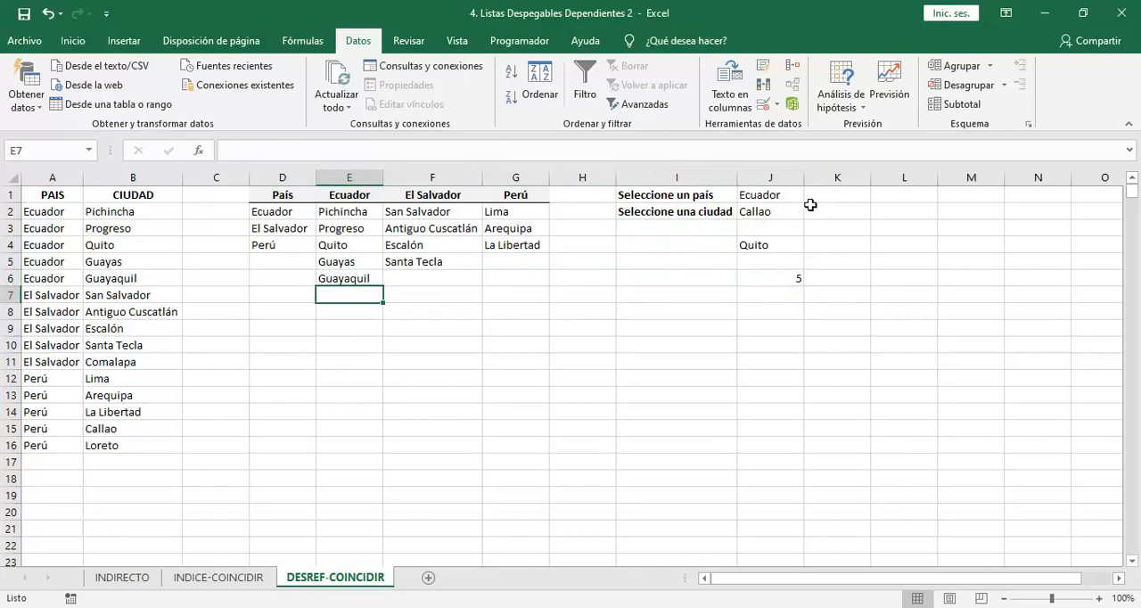
pyautogui.hotkey('ctrl', 'Up')
pyautogui.hotkey('ctrl', 'Up')
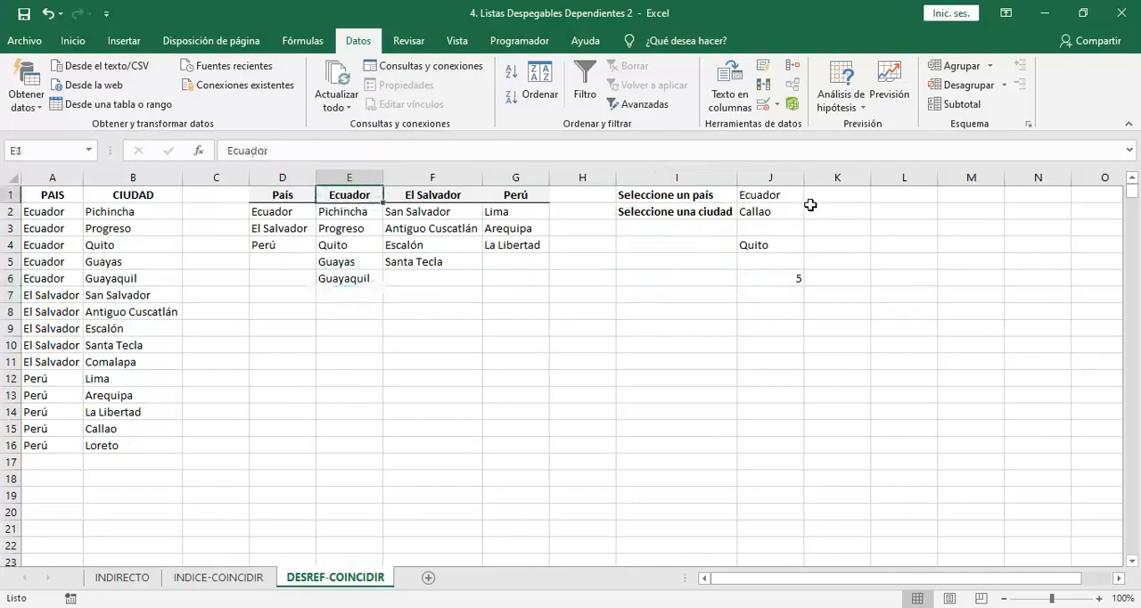
pyautogui.hotkey('ctrl', 'Down')
pyautogui.press('Down')
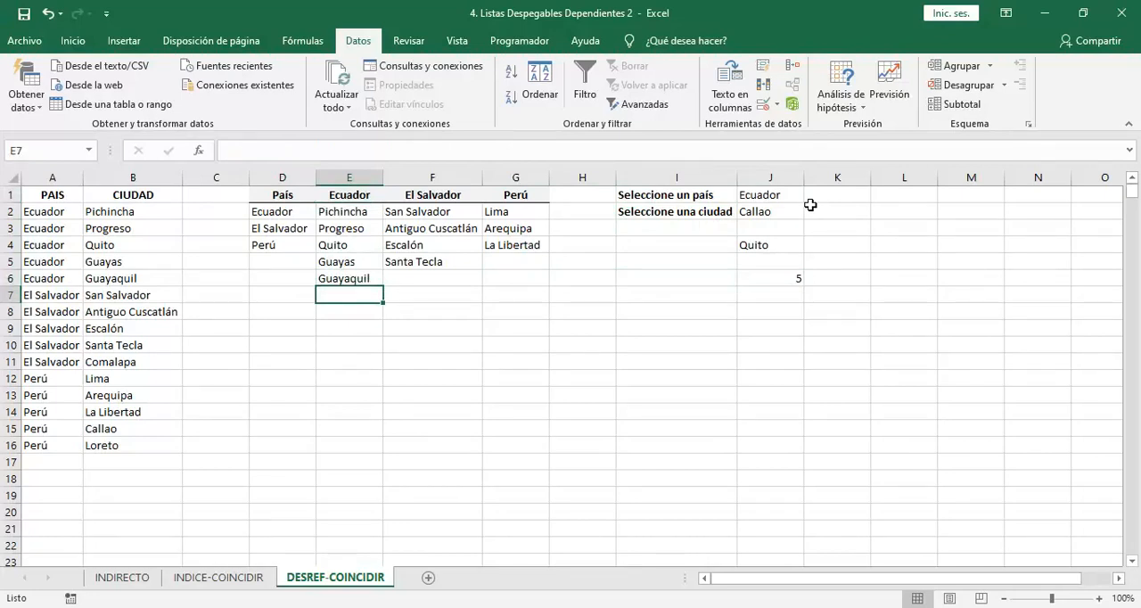
pyautogui.write('Ciudad 6')
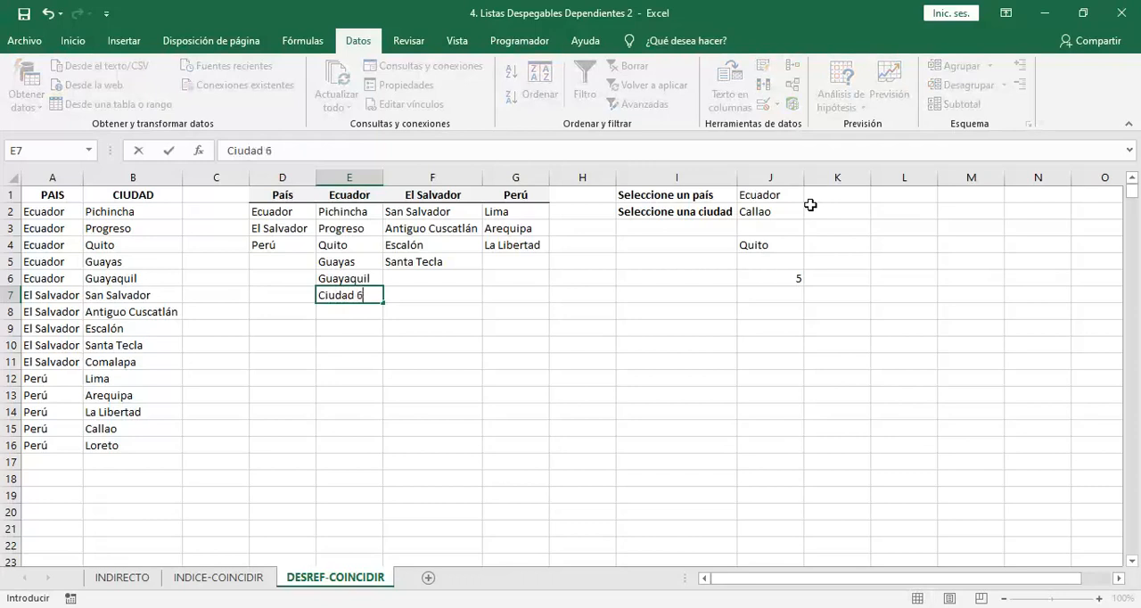
pyautogui.press('Return')
pyautogui.write('Ci')
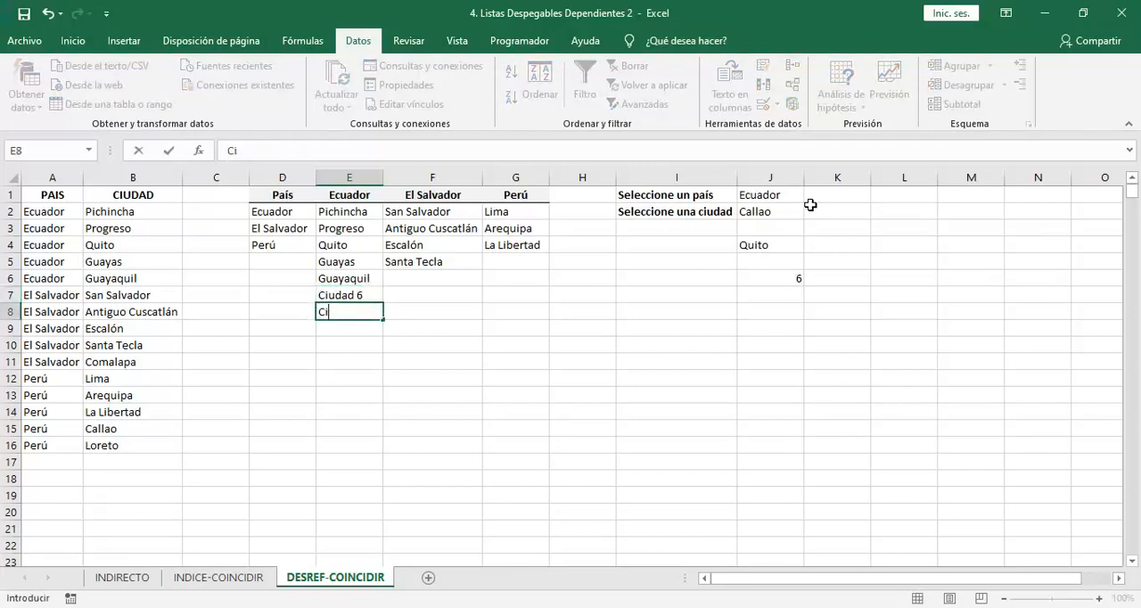
pyautogui.write('rudad 7')
pyautogui.press('Return')
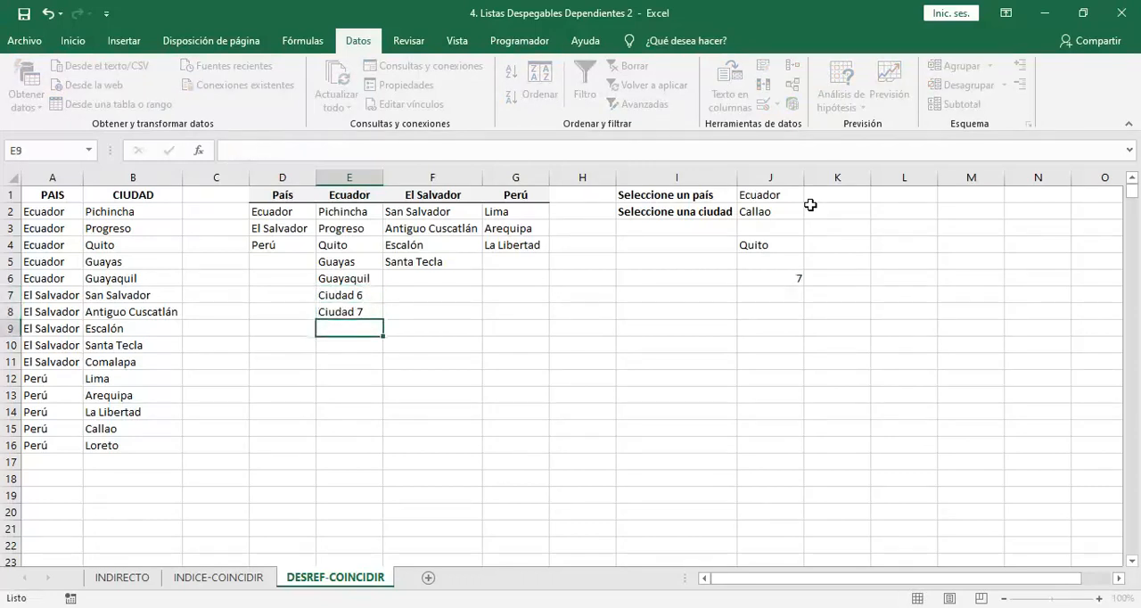
# Compare the count in J6 with the Ecuador list and add Ciudad 8 in E9
pyautogui.click(779, 282)
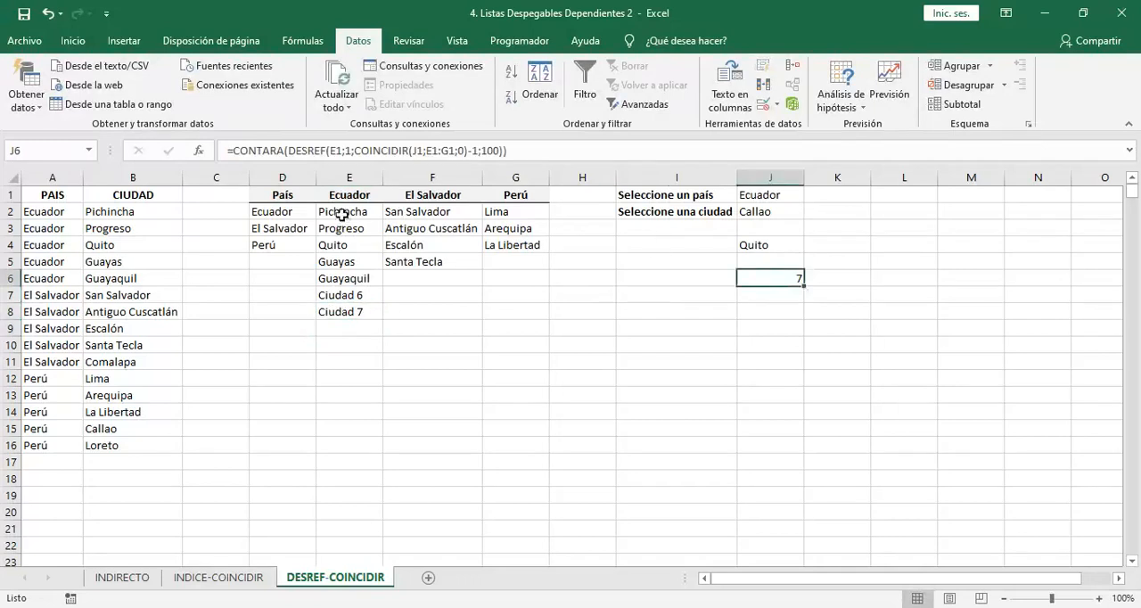
pyautogui.click(744, 193)
pyautogui.moveTo(355, 214); pyautogui.dragTo(342, 315)
pyautogui.click(347, 327)
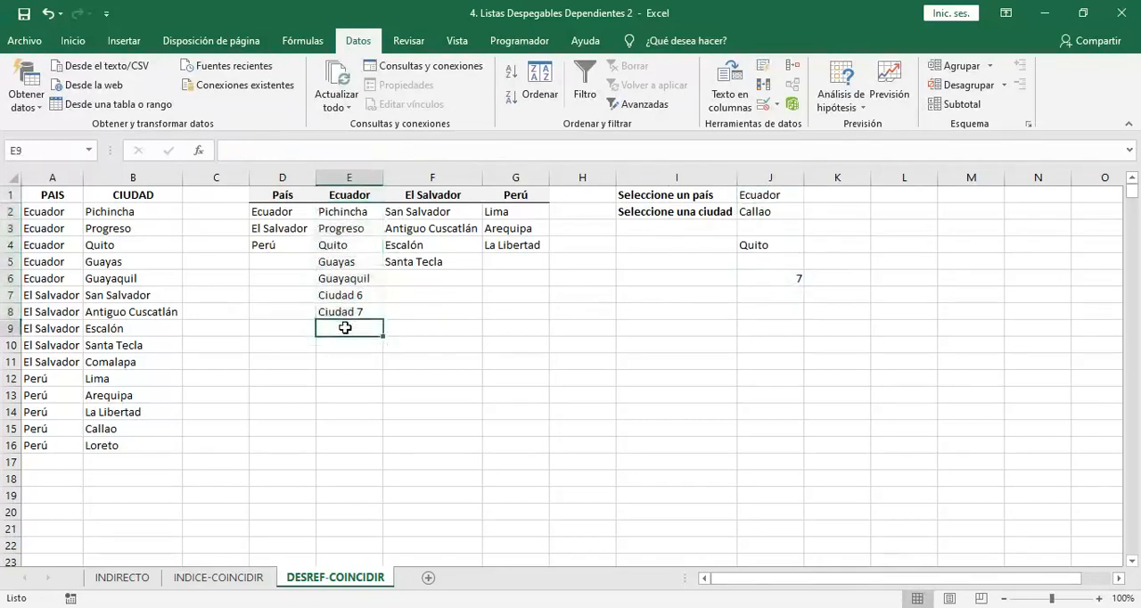
pyautogui.write('Ciudad 8')
pyautogui.press('Return')
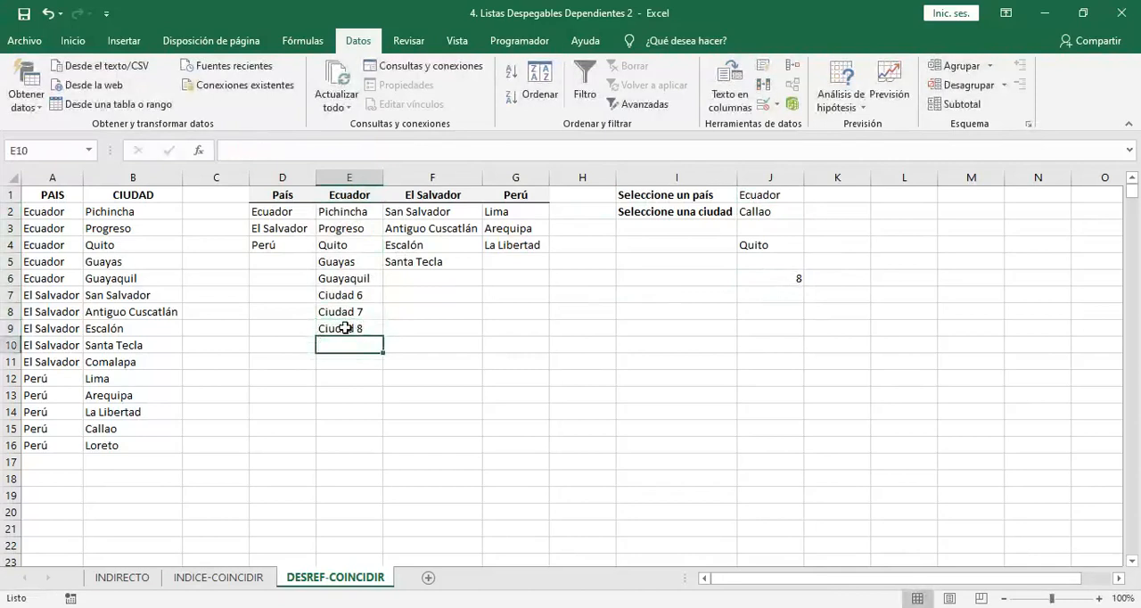
# Switch the country in J1 to El Salvador and enter Ciudad 5 in F6 below Santa Tecla
pyautogui.moveTo(783, 206); pyautogui.dragTo(784, 201)
pyautogui.click(786, 195)
pyautogui.click(811, 194)
pyautogui.click(764, 219)
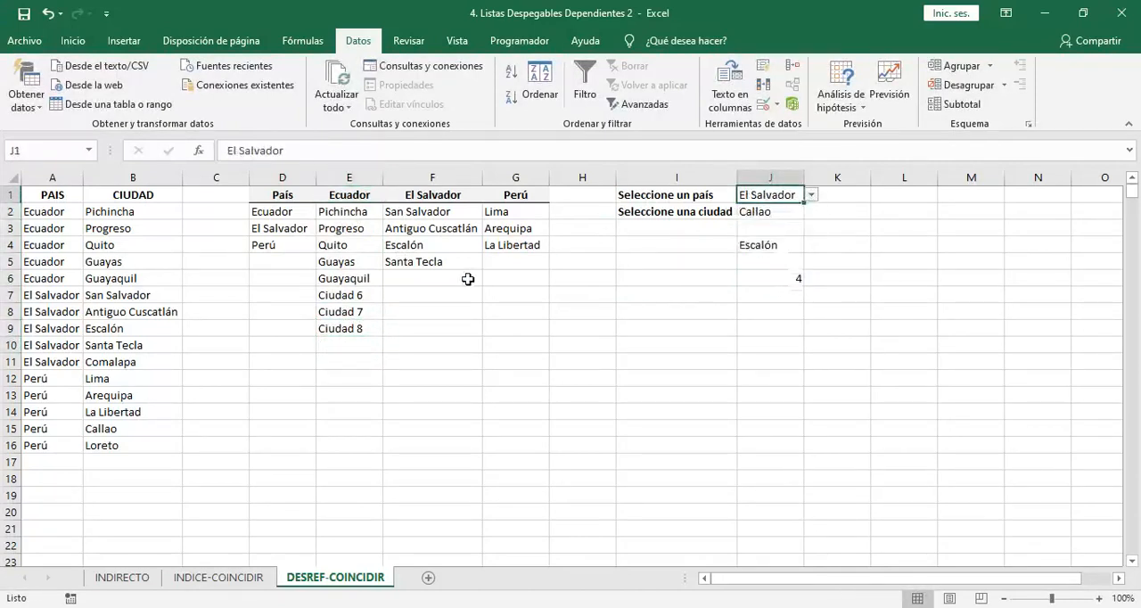
pyautogui.click(454, 279)
pyautogui.write('Ciudad 5')
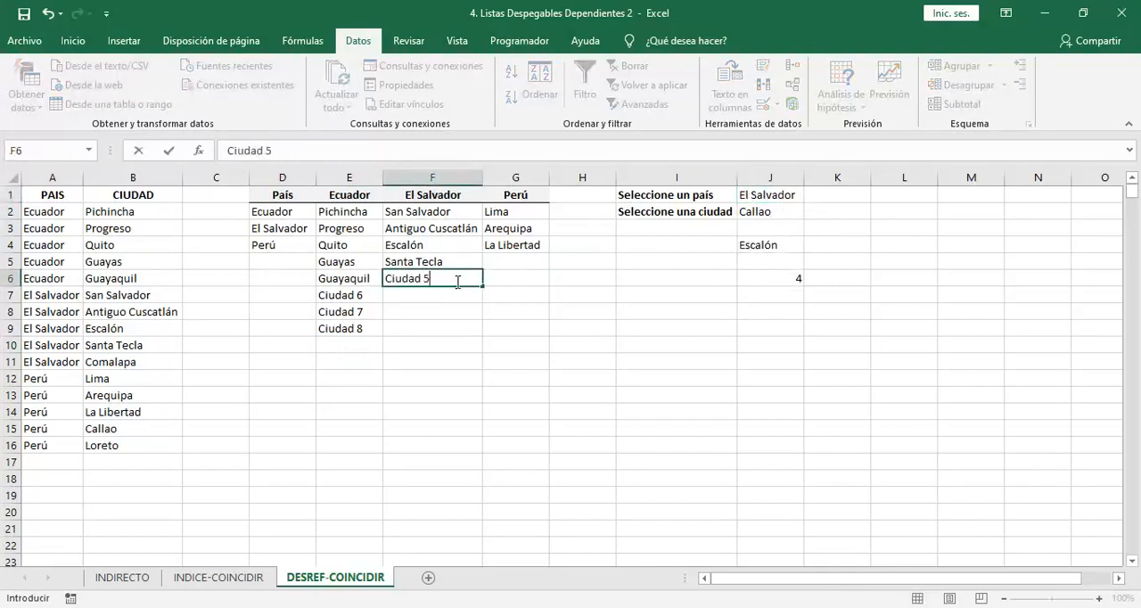
pyautogui.press('Return')
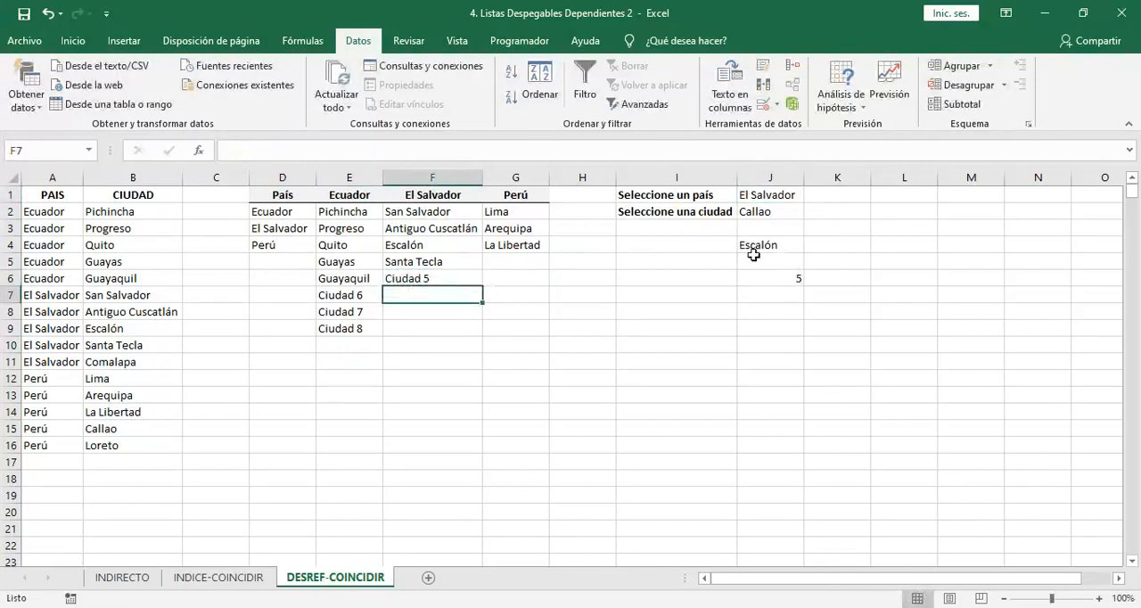
# Enter y in each of the cells F7:F9 as test entries in the El Salvador list
pyautogui.write('y')
pyautogui.press('Return')
pyautogui.write('y')
pyautogui.press('Return')
pyautogui.write('y')
pyautogui.press('Return')
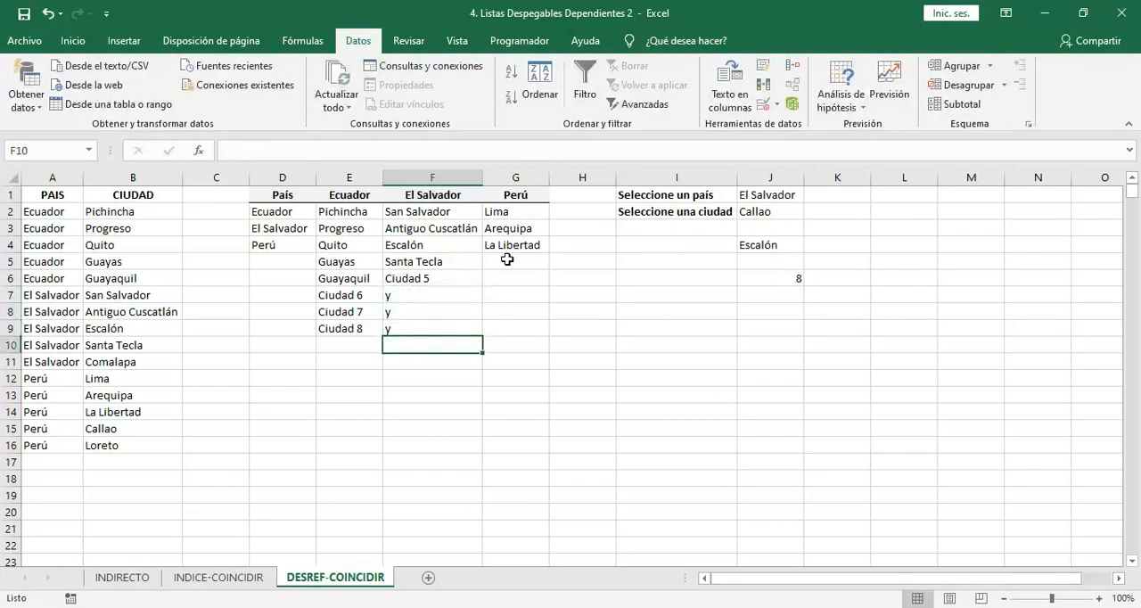
# Clear the y test entries from F7:F9 in the El Salvador list
pyautogui.press('Up')
pyautogui.press('Up')
pyautogui.press('Right')
pyautogui.press('Right')
pyautogui.press('Right')
pyautogui.press('Left')
pyautogui.press('Left')
pyautogui.press('Left')
pyautogui.press('Up')
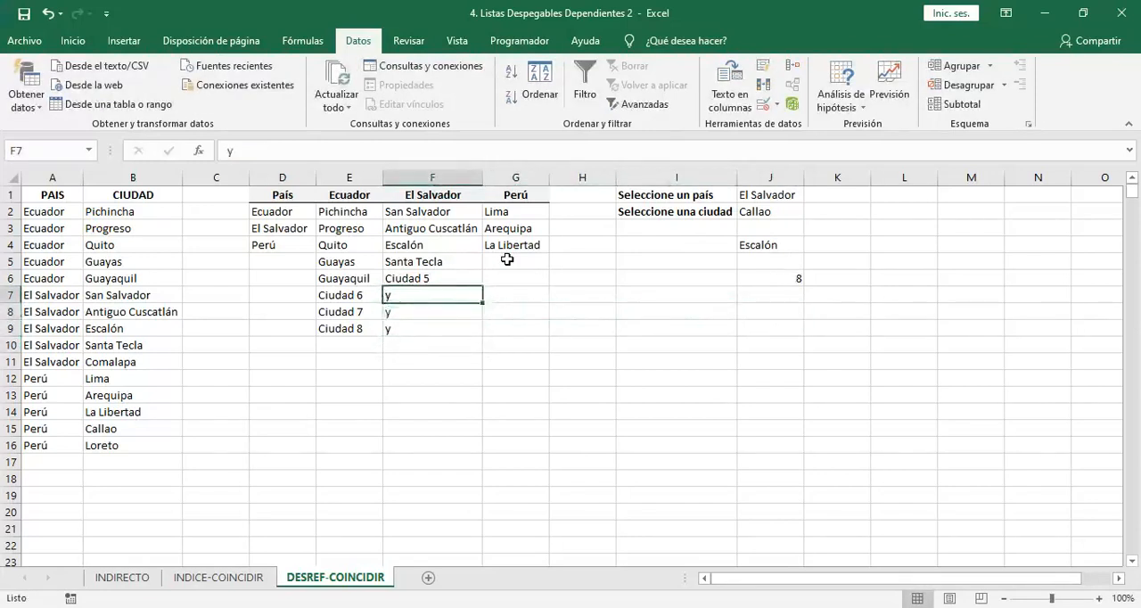
pyautogui.press('Down')
pyautogui.press('Delete')
pyautogui.press('Down')
pyautogui.press('Delete')
pyautogui.press('Up')
pyautogui.press('Up')
pyautogui.press('Up')
pyautogui.press('Up')
pyautogui.press('Up')
pyautogui.press('Up')
pyautogui.press('Up')
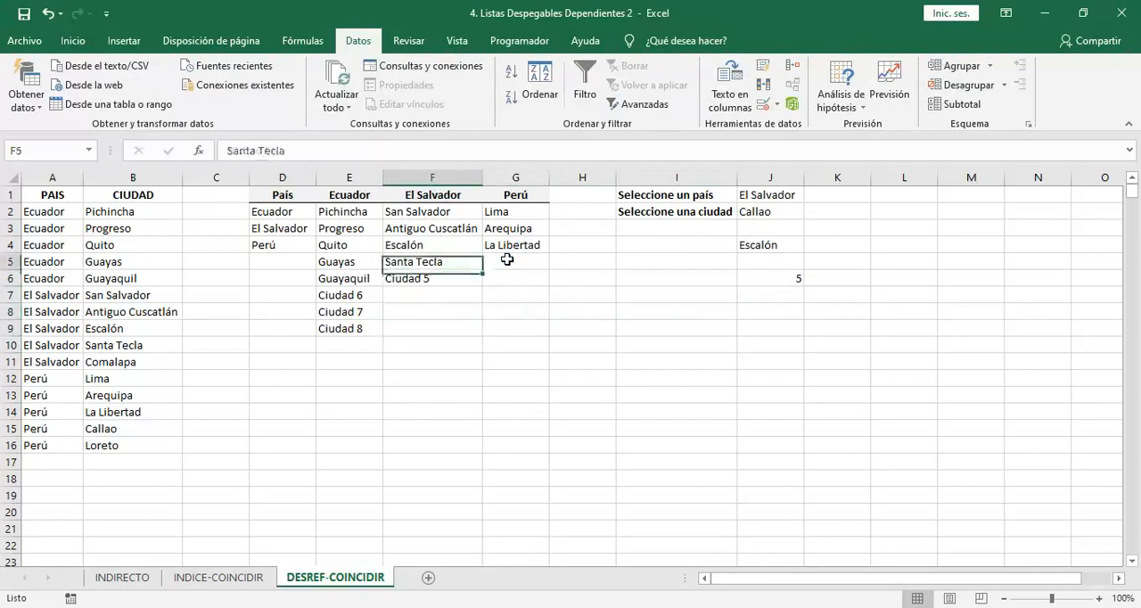
# Copy the CONTARA expression from the J6 formula without its equals sign, leaving the cell unedited
pyautogui.click(787, 280)
pyautogui.moveTo(544, 154); pyautogui.dragTo(235, 154)
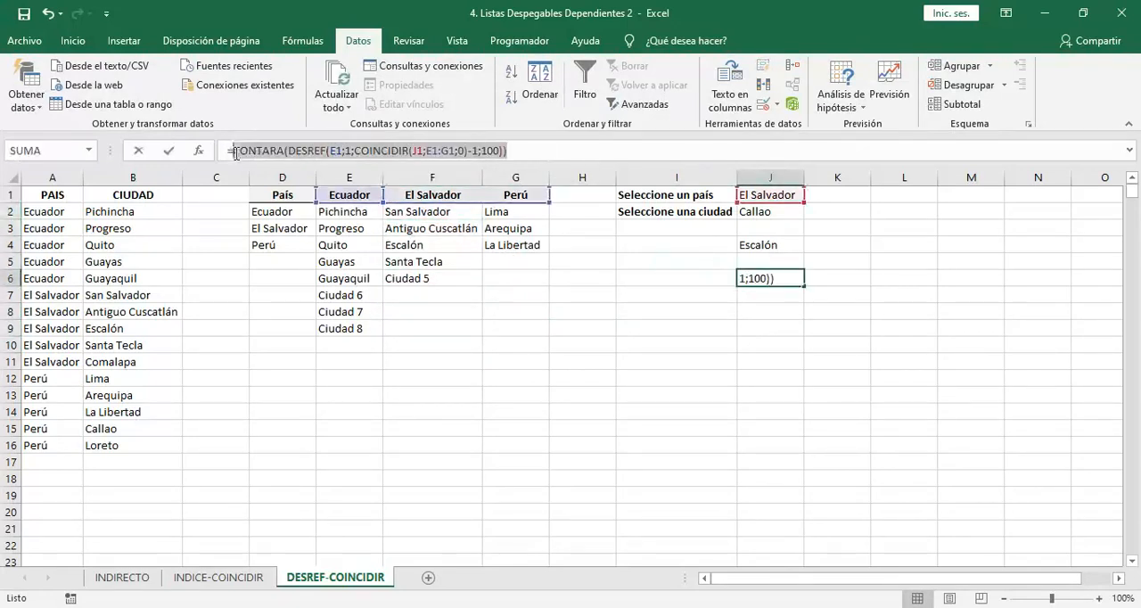
pyautogui.press('Escape')
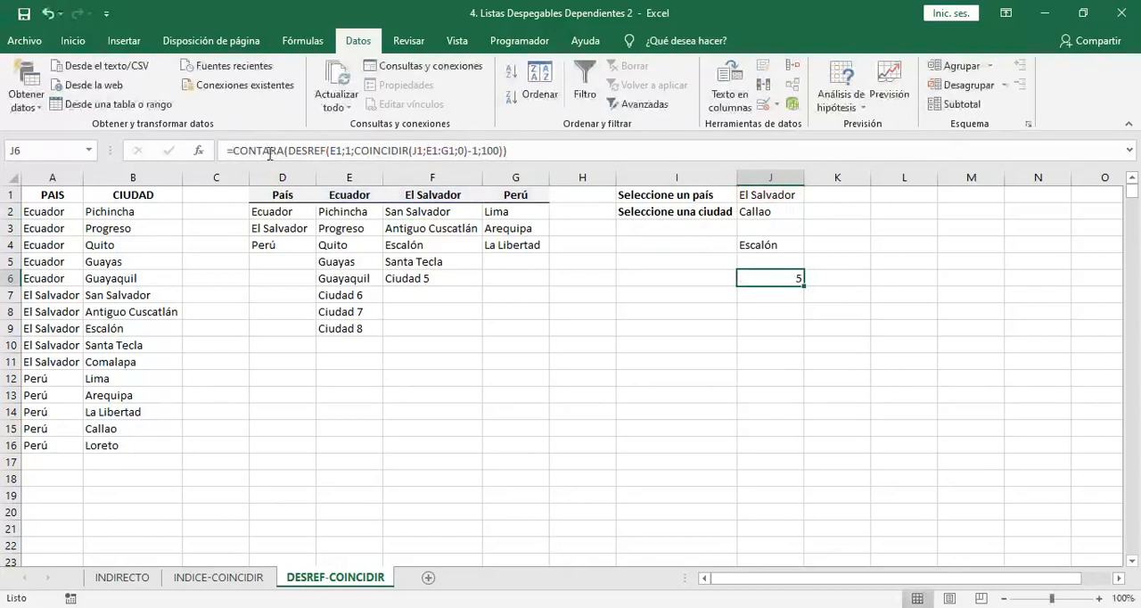
# In J2's data validation source, replace the DESREF height 5 with CONTARA(DESREF(E1;1;COINCIDIR(J1;E1:G1;0)-1;100)) and apply it
pyautogui.click(764, 211)
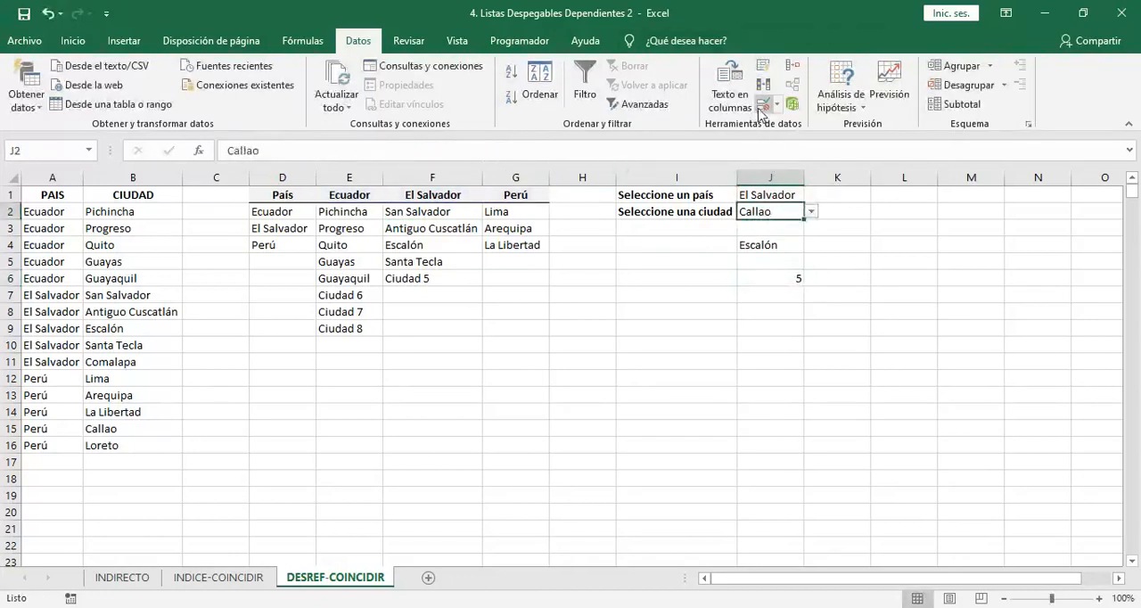
pyautogui.click(761, 86)
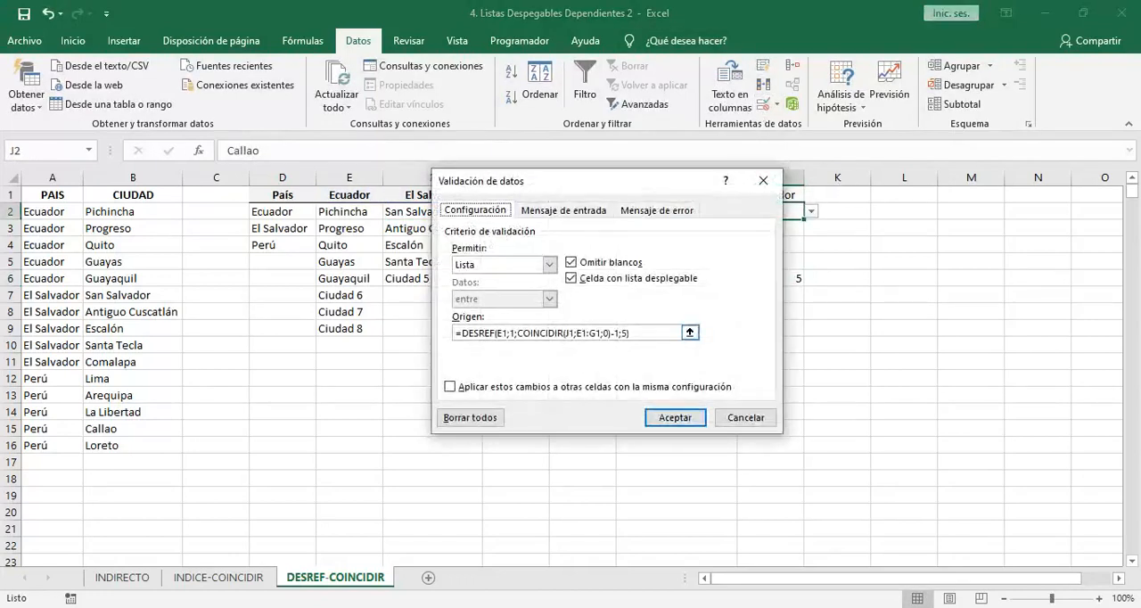
pyautogui.click(625, 332)
pyautogui.press('BackSpace')
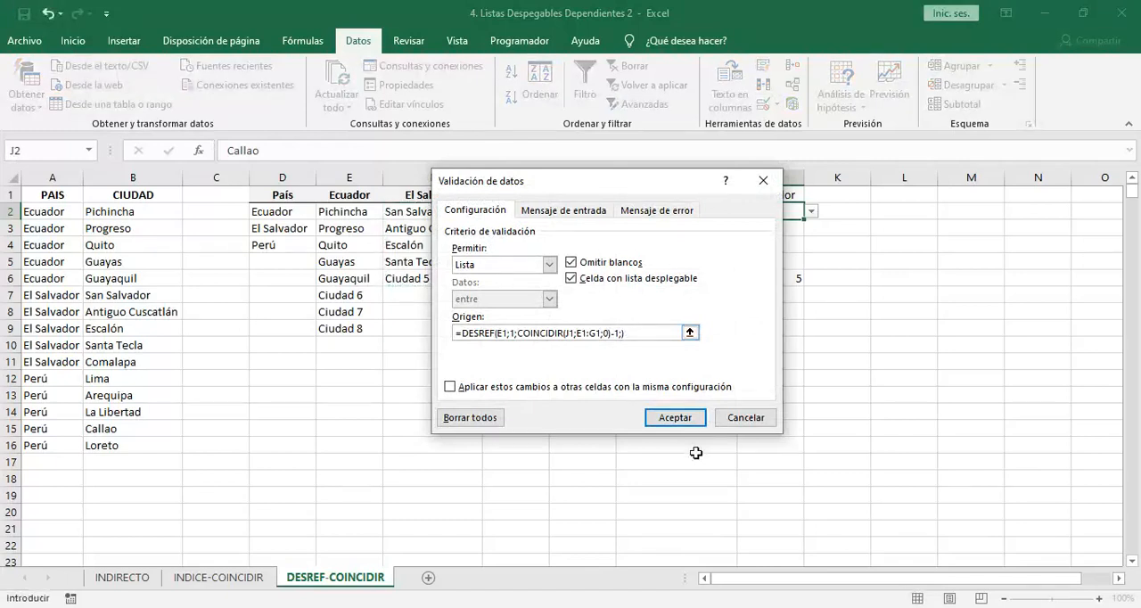
pyautogui.write('100')
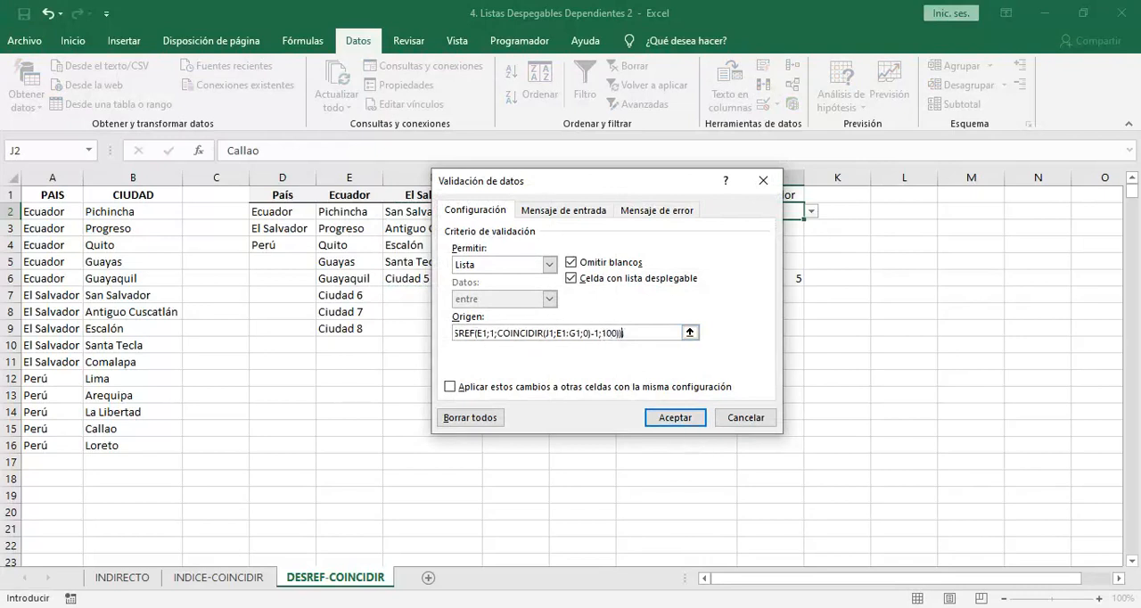
pyautogui.click(664, 417)
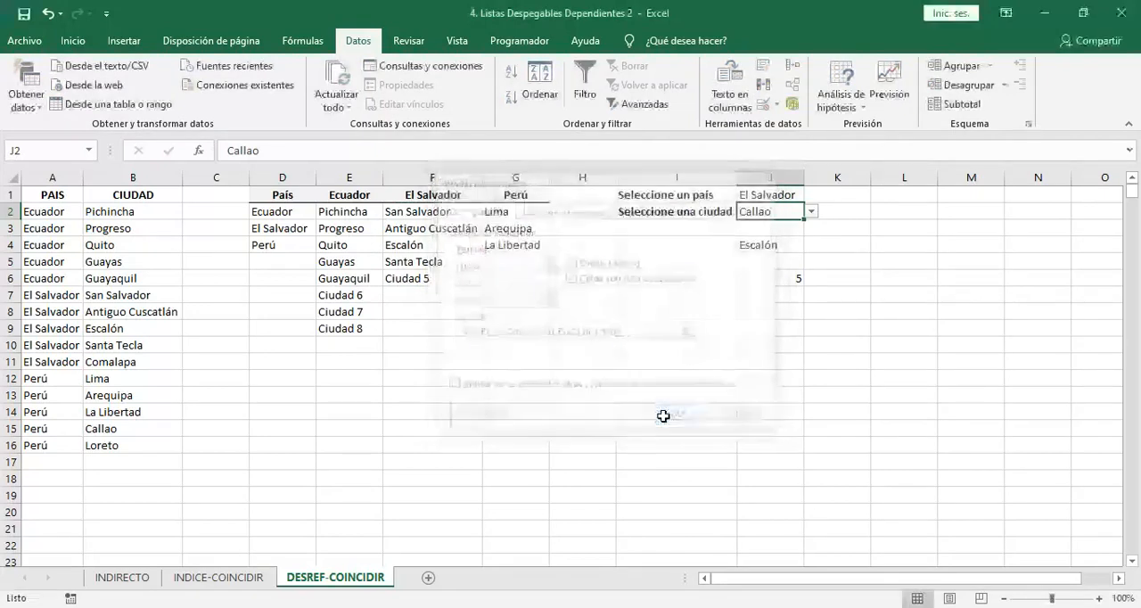
# Clear the helper formulas from the range J4:J9
pyautogui.click(777, 244)
pyautogui.keyDown('shift'); pyautogui.click(767, 321); pyautogui.keyUp('shift')
pyautogui.press('Delete')
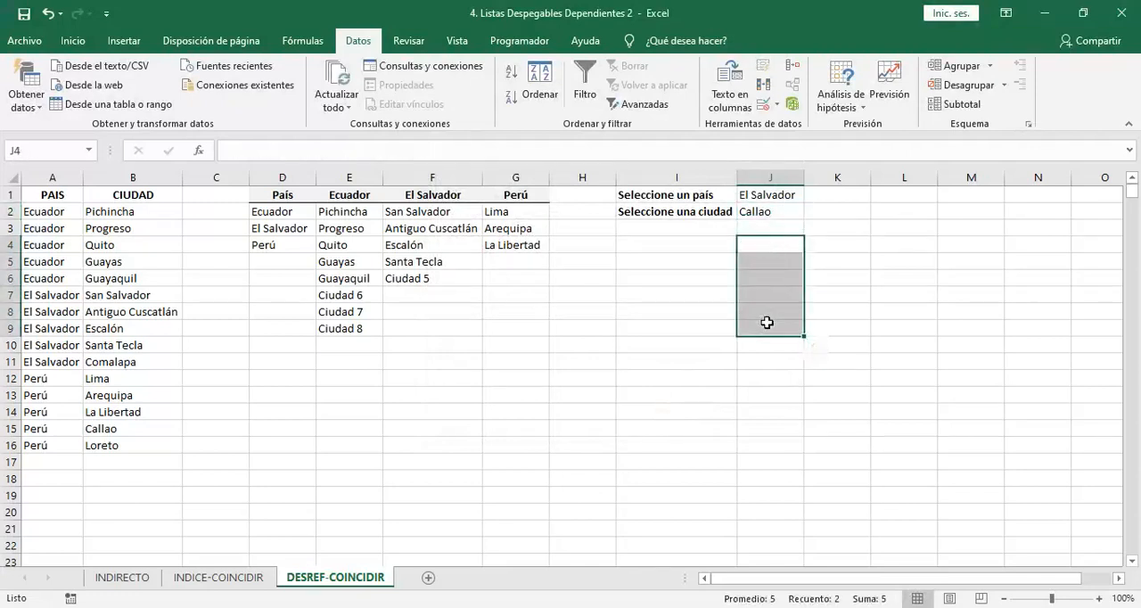
# Examine the city dropdown in J2 with El Salvador as the country, without choosing a city
pyautogui.click(781, 209)
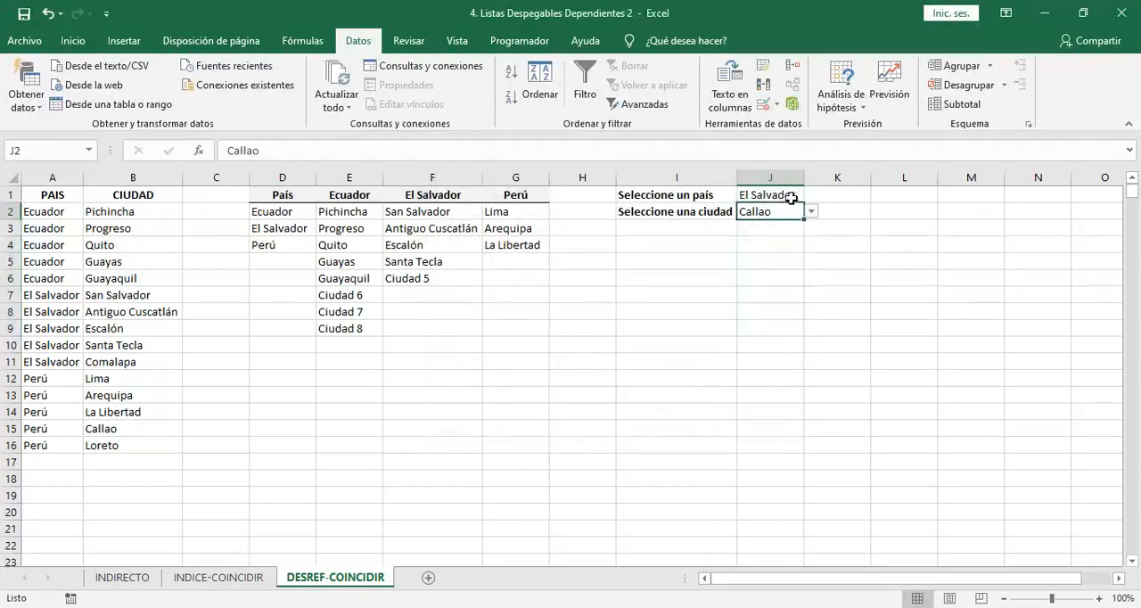
pyautogui.click(789, 194)
pyautogui.click(800, 211)
pyautogui.click(808, 212)
pyautogui.press('Down')
pyautogui.press('Down')
pyautogui.press('Down')
pyautogui.press('Down')
pyautogui.press('Down')
pyautogui.press('Escape')
# Add Ciudad 6 in F7 at the end of the El Salvador list
pyautogui.click(453, 294)
pyautogui.write('Ciudad 6')
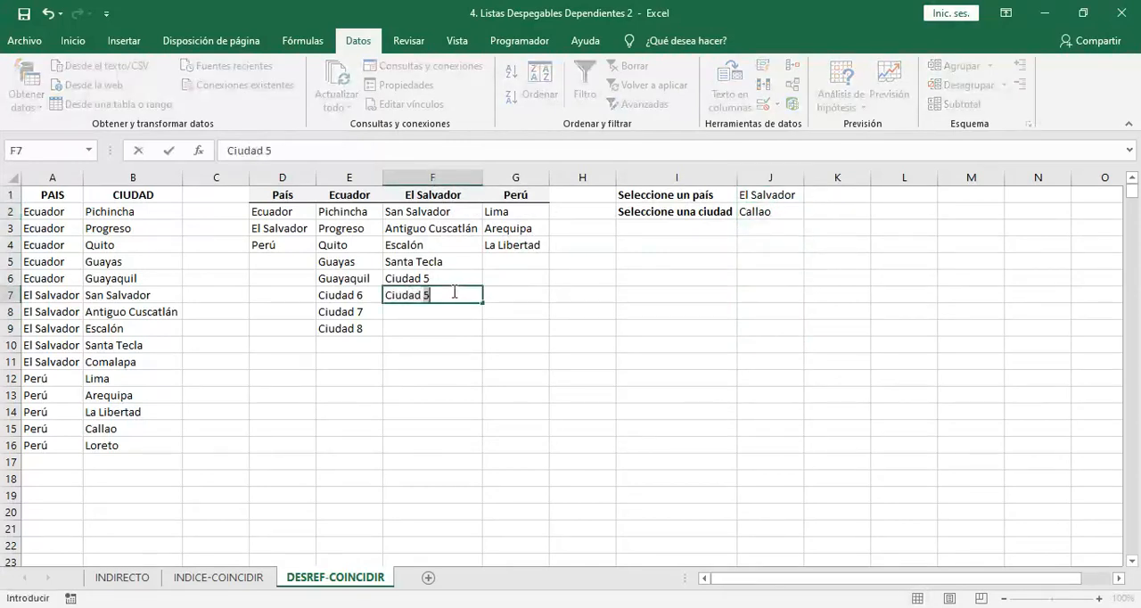
pyautogui.press('Return')
# Check J2's dropdown for the extended El Salvador list and choose Ciudad 5
pyautogui.click(768, 212)
pyautogui.click(811, 211)
pyautogui.press('Escape')
pyautogui.click(811, 212)
# Set the country in J1 to Perú, choose La Libertad in J2 and review its city dropdown
pyautogui.click(796, 195)
pyautogui.click(811, 195)
pyautogui.click(781, 232)
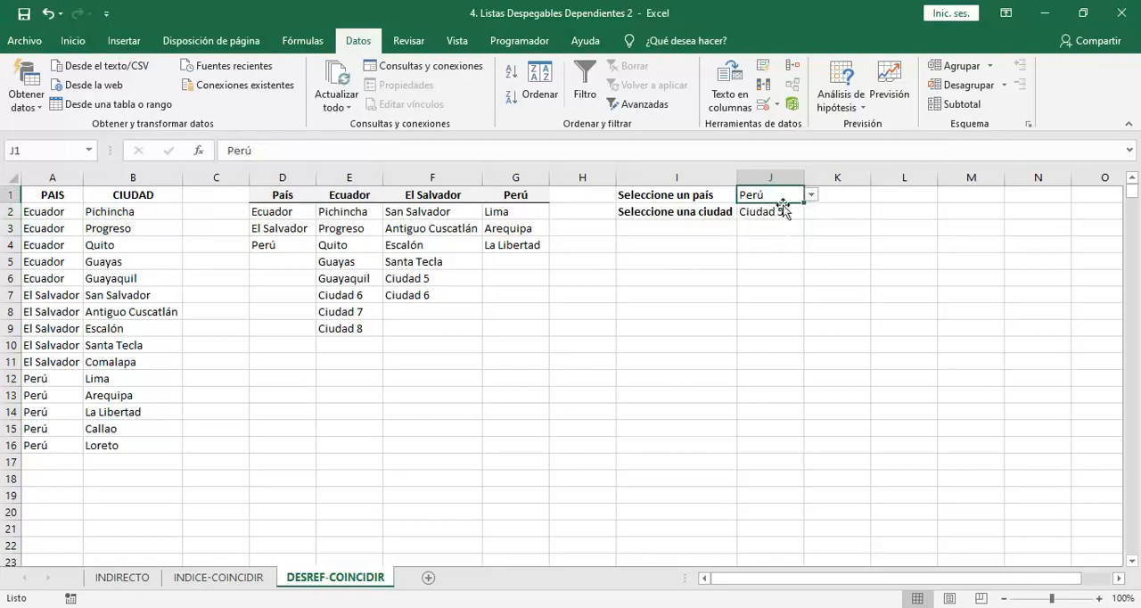
pyautogui.click(790, 211)
pyautogui.click(811, 212)
pyautogui.click(790, 246)
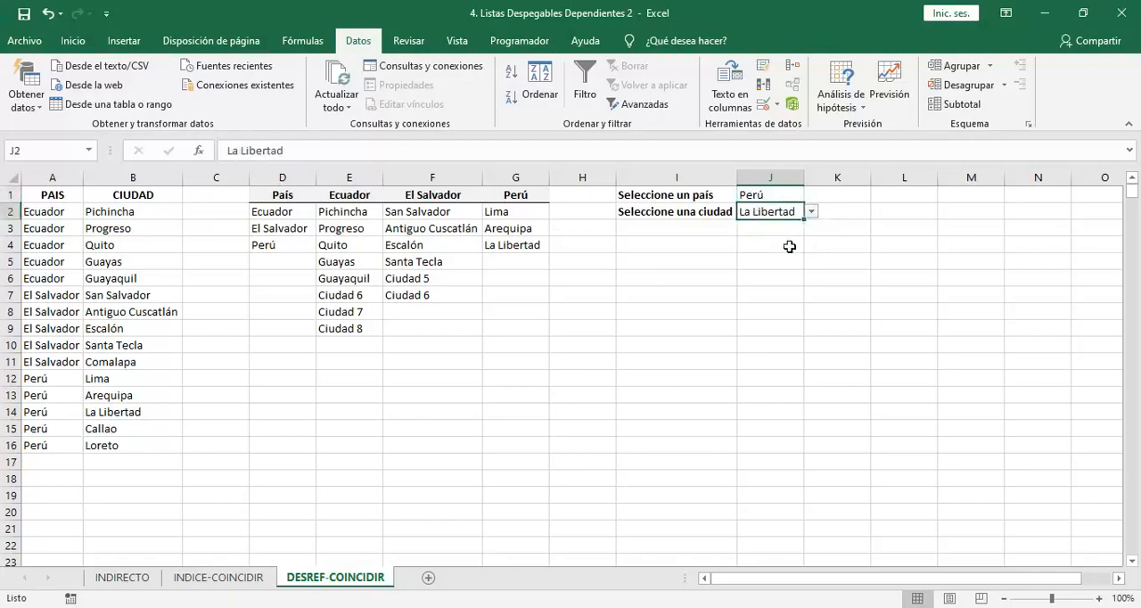
pyautogui.click(811, 213)
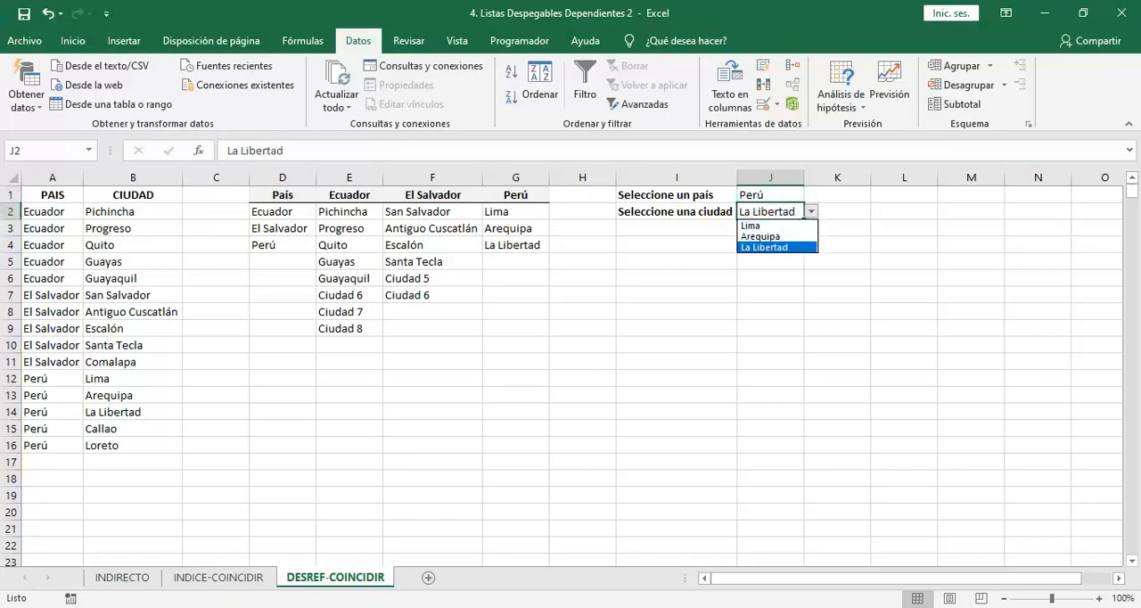
# Add Ciudad 4, Ciudad 5 and Ciudad 6 in G5:G7 at the end of the Perú list
pyautogui.click(516, 262)
pyautogui.write('Cioudad 4')
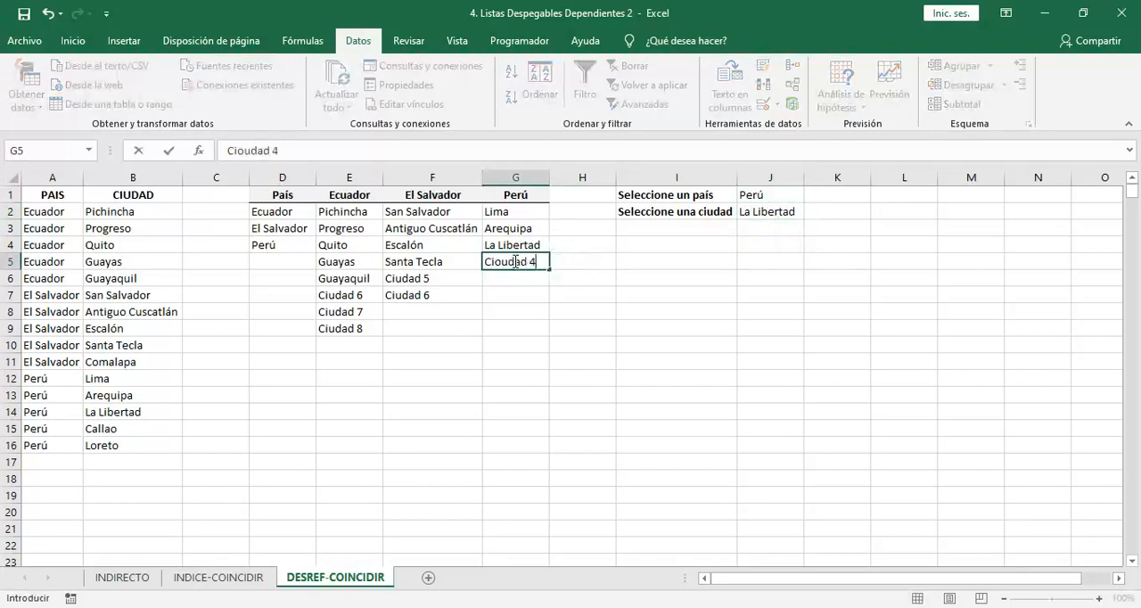
pyautogui.press('Return')
pyautogui.write('Ciudad 5')
pyautogui.press('Return')
pyautogui.write('Ciudad 6')
pyautogui.press('Return')
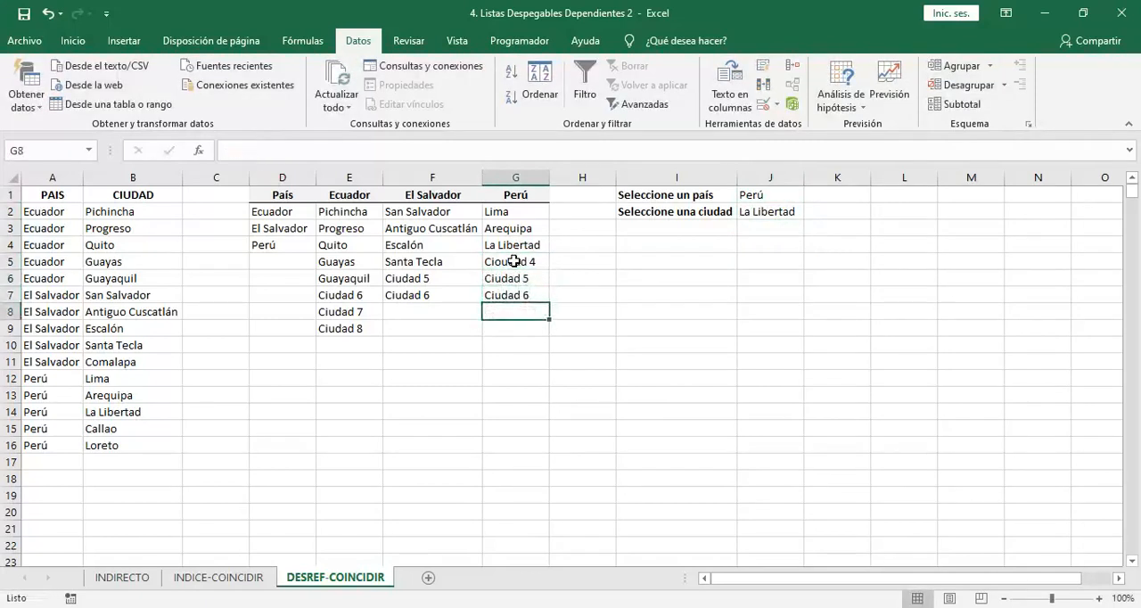
pyautogui.click(514, 261)
pyautogui.doubleClick(501, 263)
pyautogui.press('BackSpace')
pyautogui.press('Return')
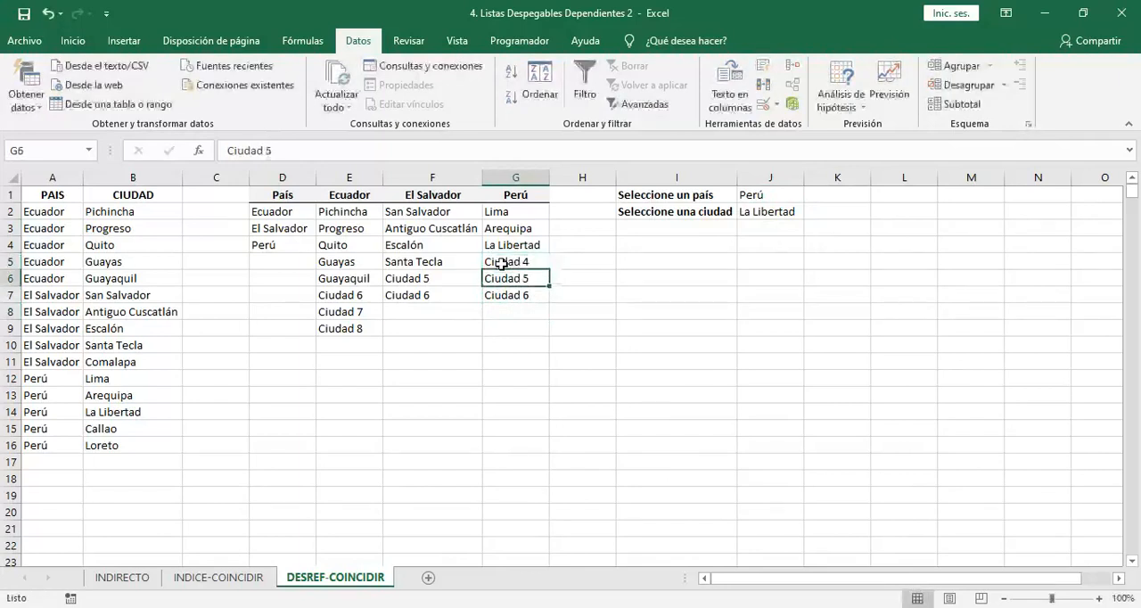
# Check J2's dropdown for the extended Perú list without choosing a city
pyautogui.click(770, 211)
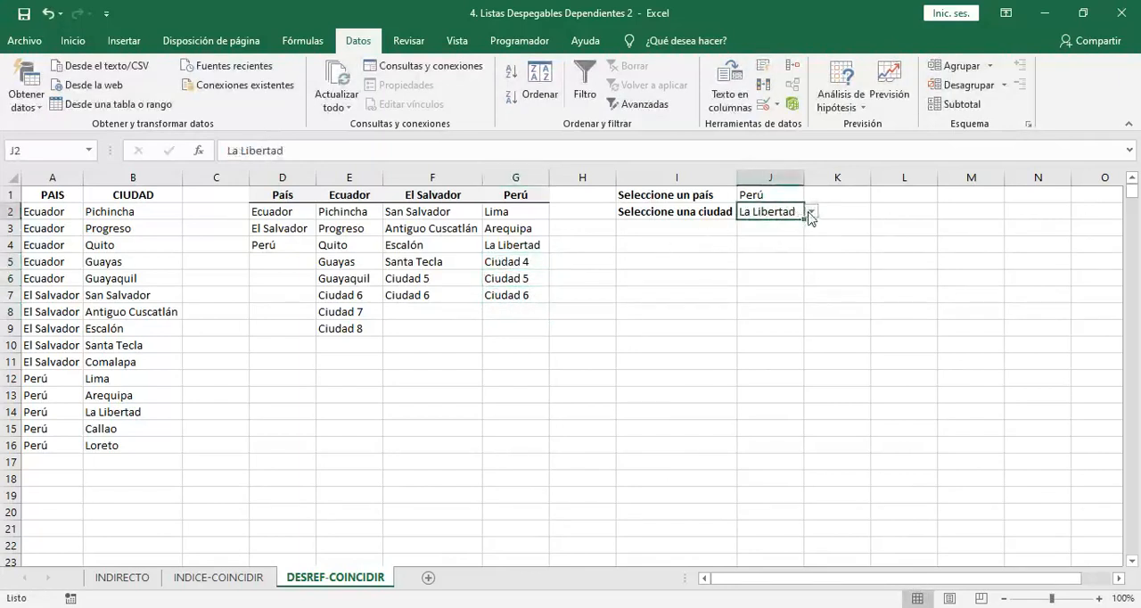
pyautogui.click(811, 211)
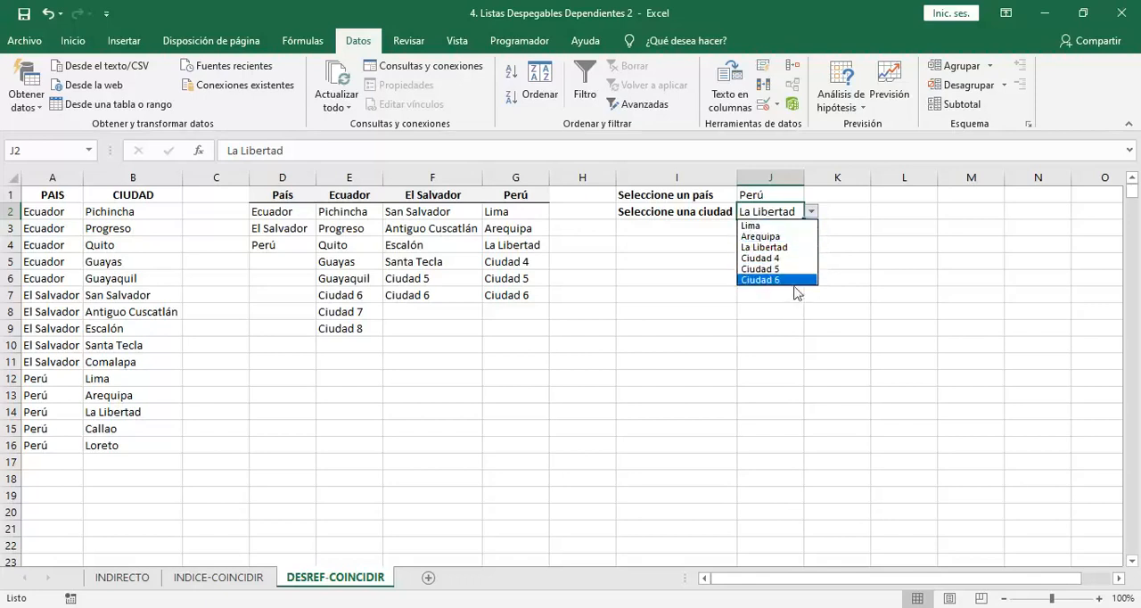
pyautogui.click(795, 310)
pyautogui.click(793, 307)
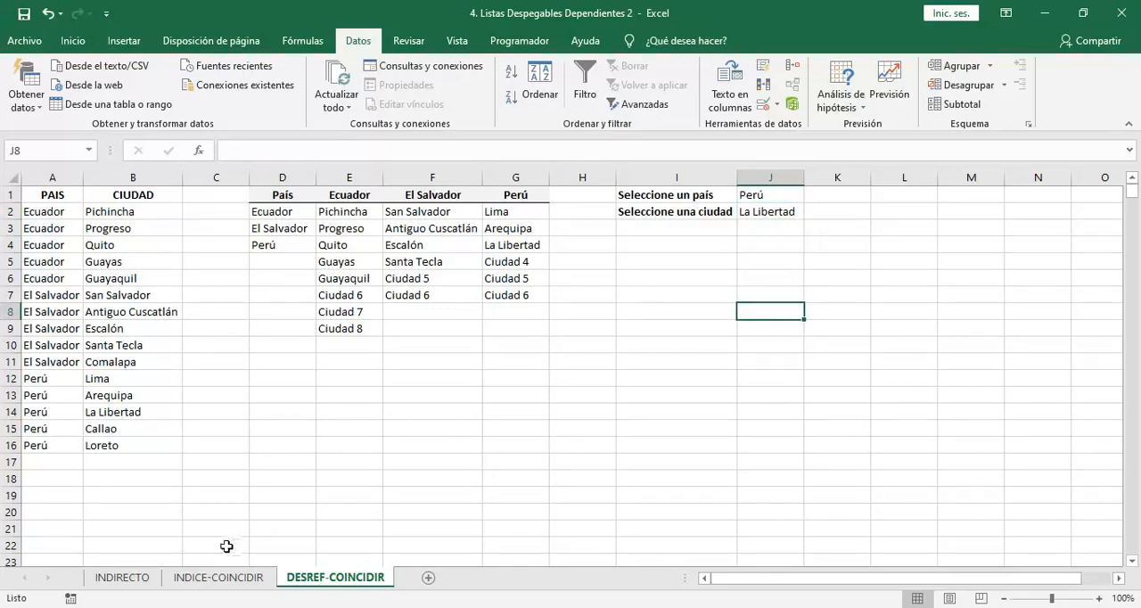
# On the INDICE-COINCIDIR sheet, add Ciudad 6 in E7 at the end of the Ecuador list
pyautogui.click(219, 577)
pyautogui.click(353, 309)
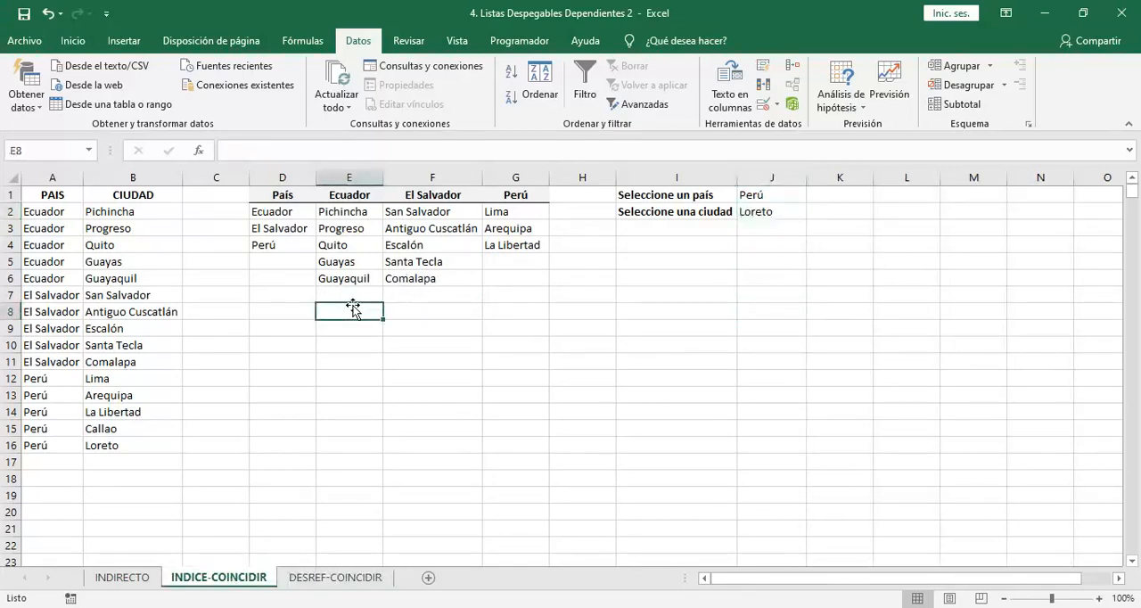
pyautogui.press('Up')
pyautogui.write('Ciudad 6')
pyautogui.press('Return')
# Set the country in J1 to Ecuador and compare J2's city dropdown with the city range E2:G6
pyautogui.click(777, 206)
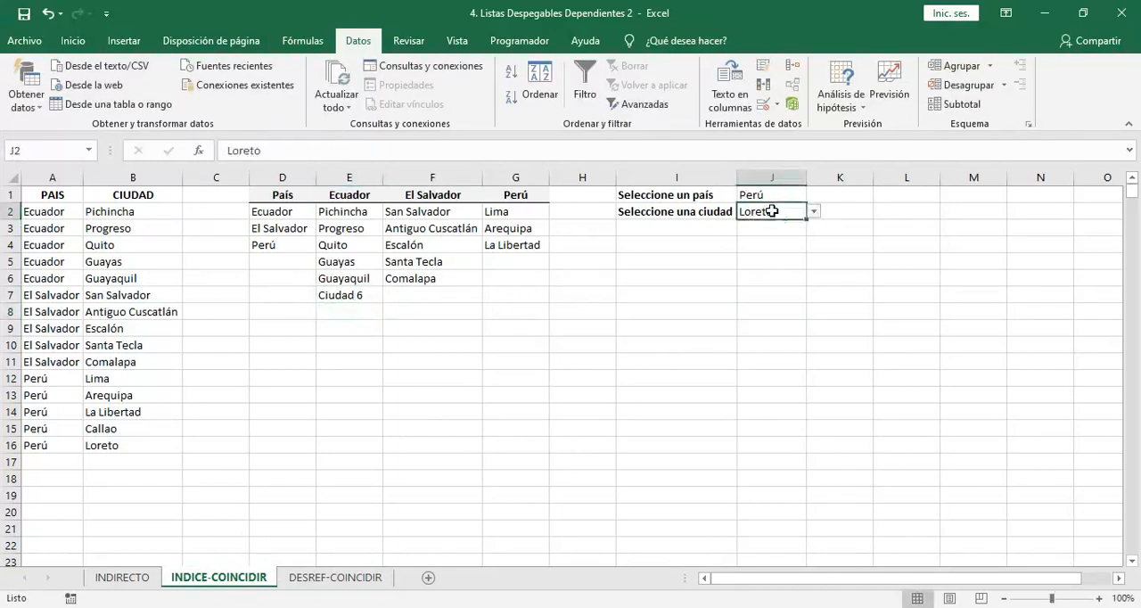
pyautogui.click(778, 195)
pyautogui.click(815, 194)
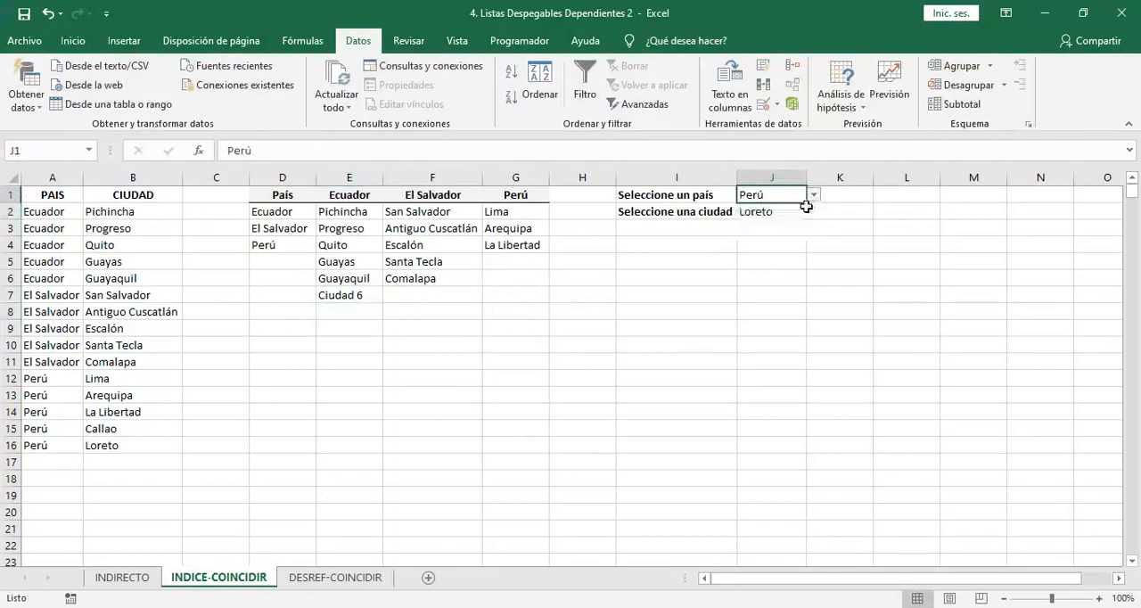
pyautogui.click(792, 207)
pyautogui.click(793, 211)
pyautogui.click(813, 211)
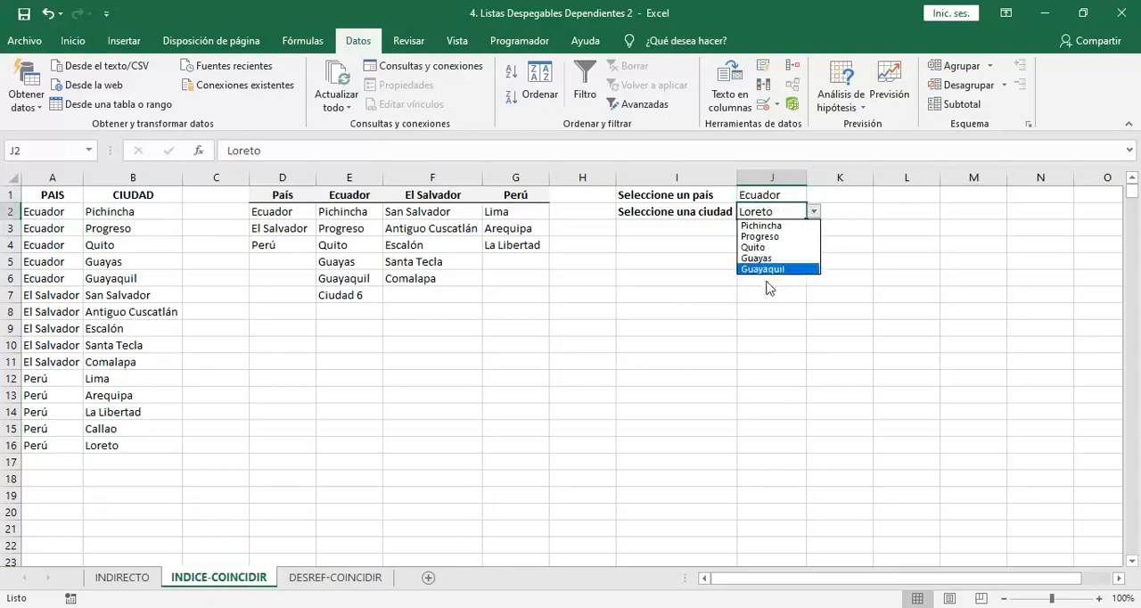
pyautogui.click(330, 212)
pyautogui.moveTo(330, 211); pyautogui.dragTo(484, 277)
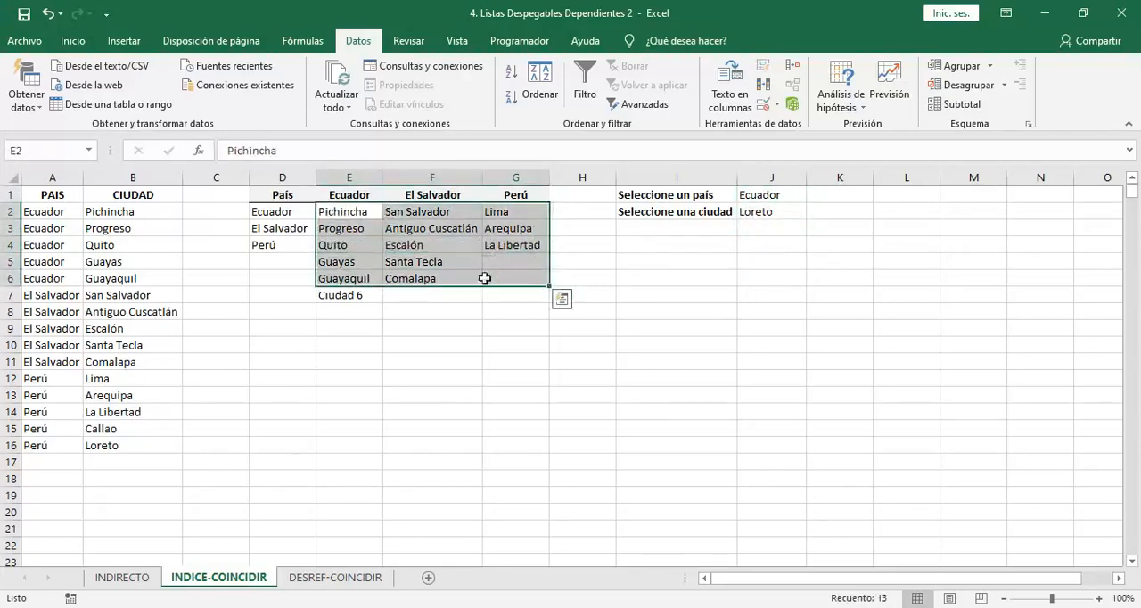
# On the INDIRECTO sheet, add Ciudad 6 in E7 below Guayaquil
pyautogui.click(123, 578)
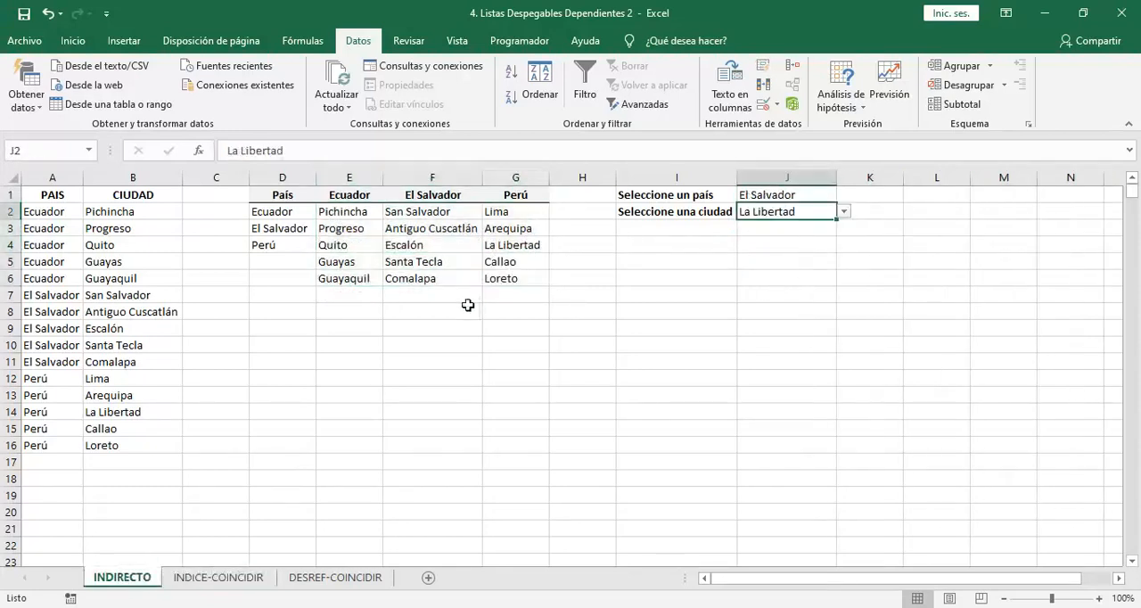
pyautogui.click(350, 295)
pyautogui.write('Ciudad 6')
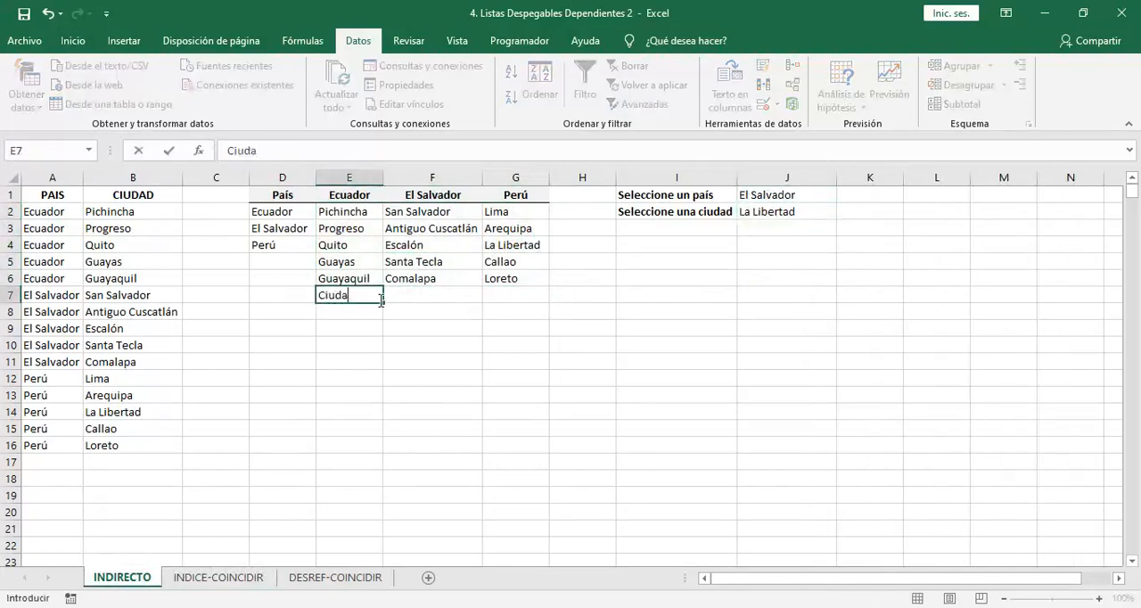
pyautogui.press('Return')
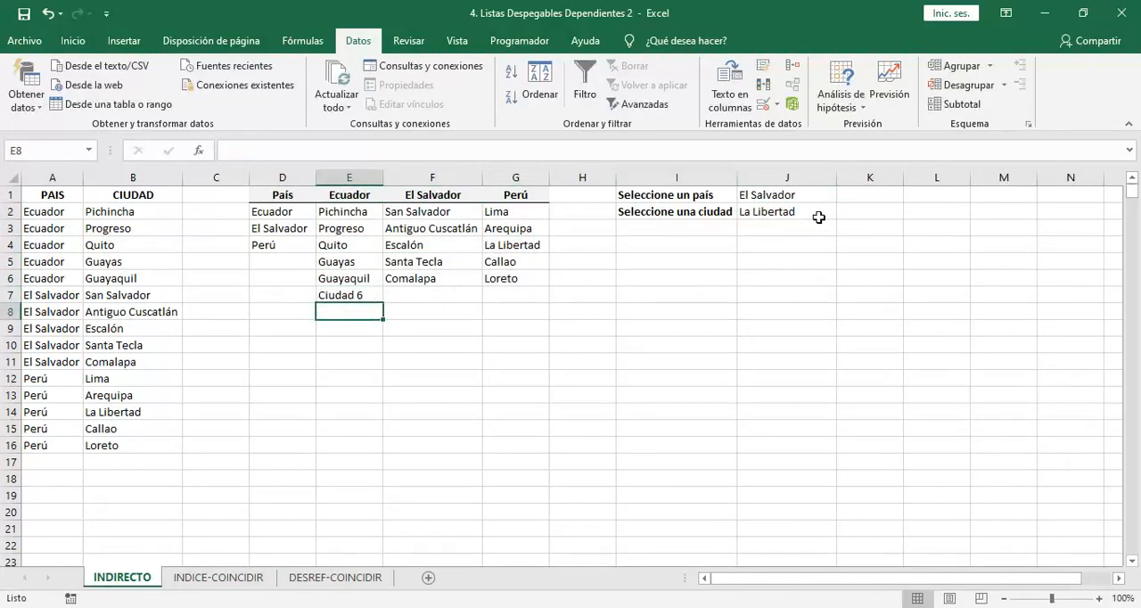
# Set INDIRECTO's country in J1 to Ecuador and check the city dropdown in J2 without choosing a city
pyautogui.click(821, 196)
pyautogui.click(843, 195)
pyautogui.click(784, 206)
pyautogui.click(820, 214)
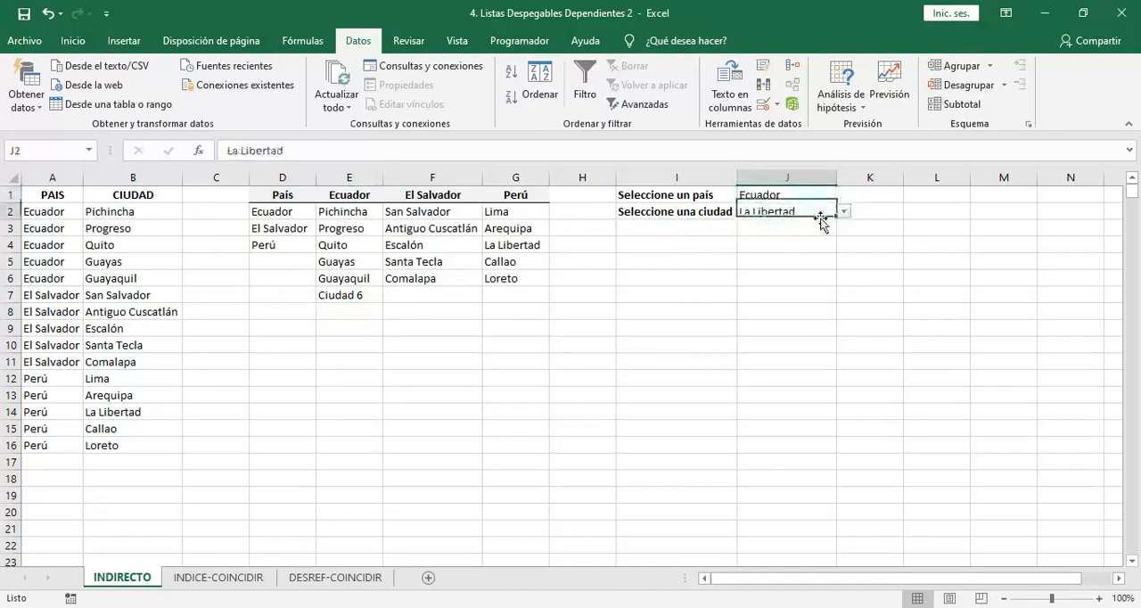
pyautogui.click(489, 416)
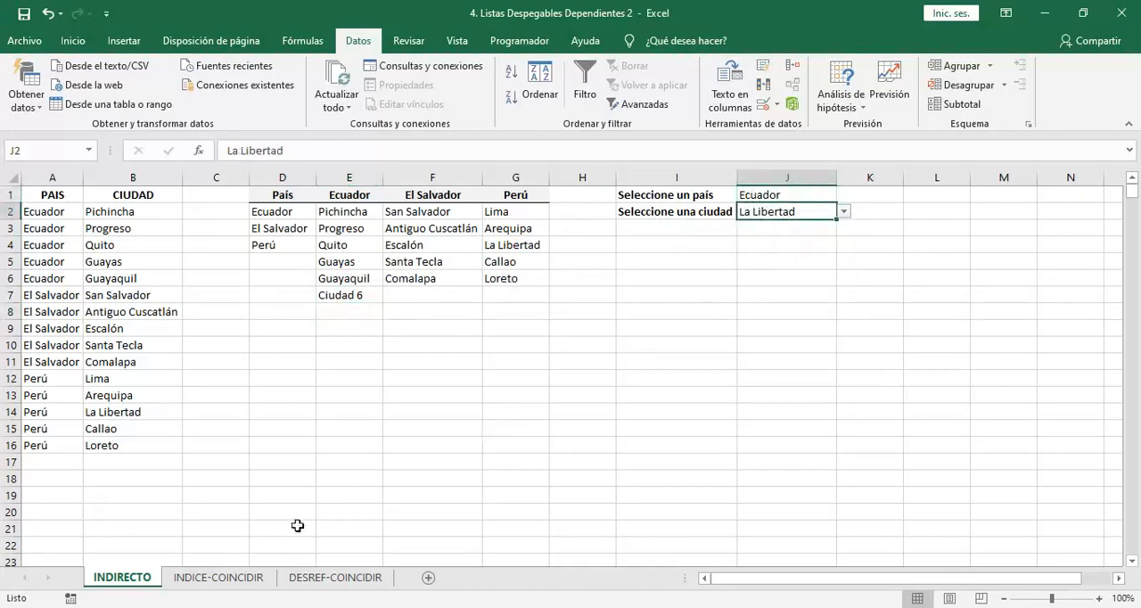
# Compare the city tables on the DESREF-COINCIDIR, INDICE-COINCIDIR and INDIRECTO sheets, including the cells at the end of INDICE-COINCIDIR's Ecuador list
pyautogui.click(298, 576)
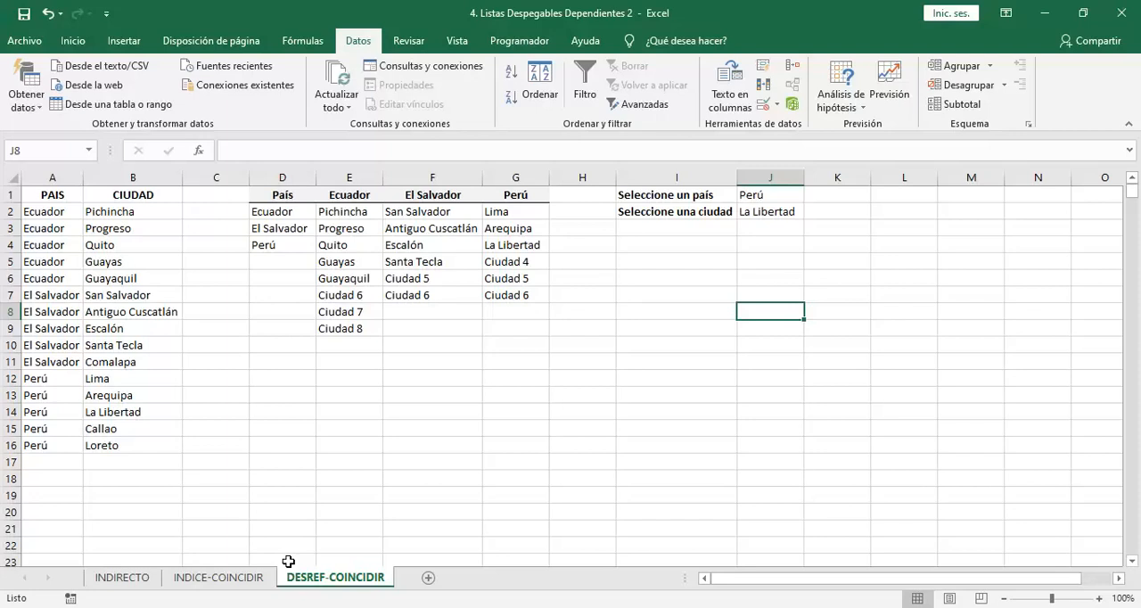
pyautogui.click(217, 577)
pyautogui.click(122, 578)
pyautogui.click(198, 580)
pyautogui.click(141, 580)
pyautogui.click(186, 580)
pyautogui.click(130, 580)
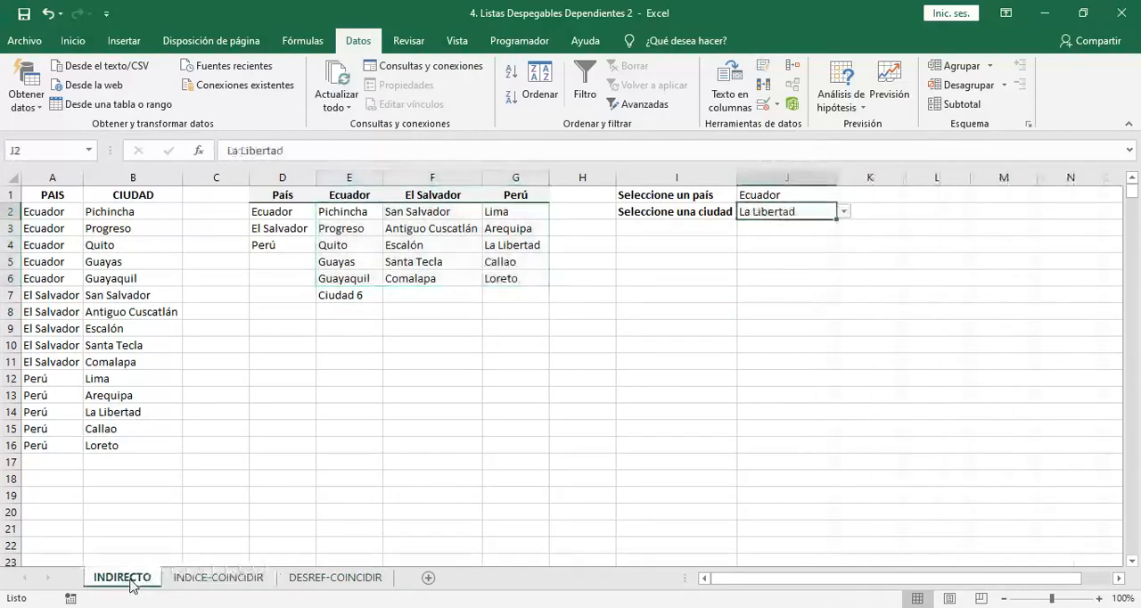
pyautogui.click(186, 580)
pyautogui.click(147, 581)
pyautogui.click(186, 581)
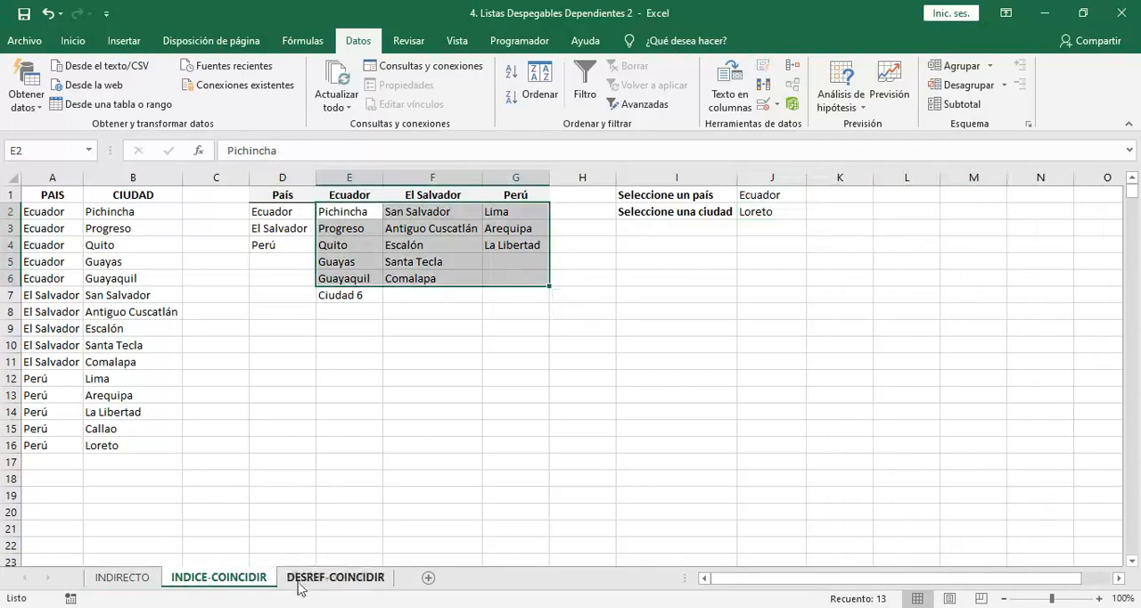
pyautogui.click(346, 298)
pyautogui.click(346, 311)
pyautogui.click(346, 326)
pyautogui.click(345, 346)
# Return to the DESREF-COINCIDIR sheet and examine J2 and the empty cells below the Ecuador list
pyautogui.click(335, 578)
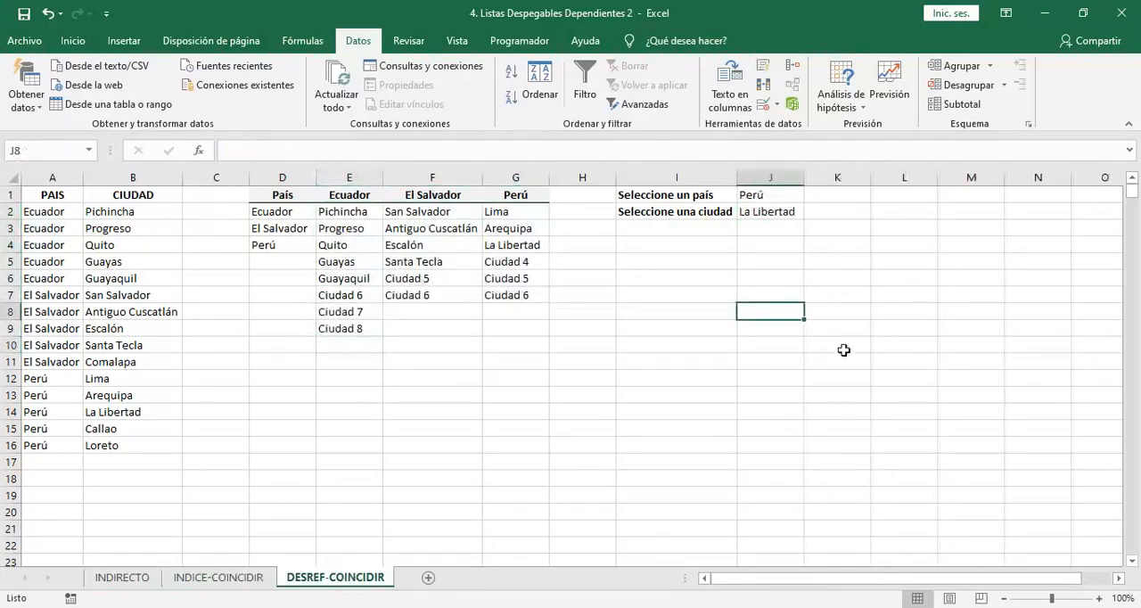
pyautogui.click(781, 211)
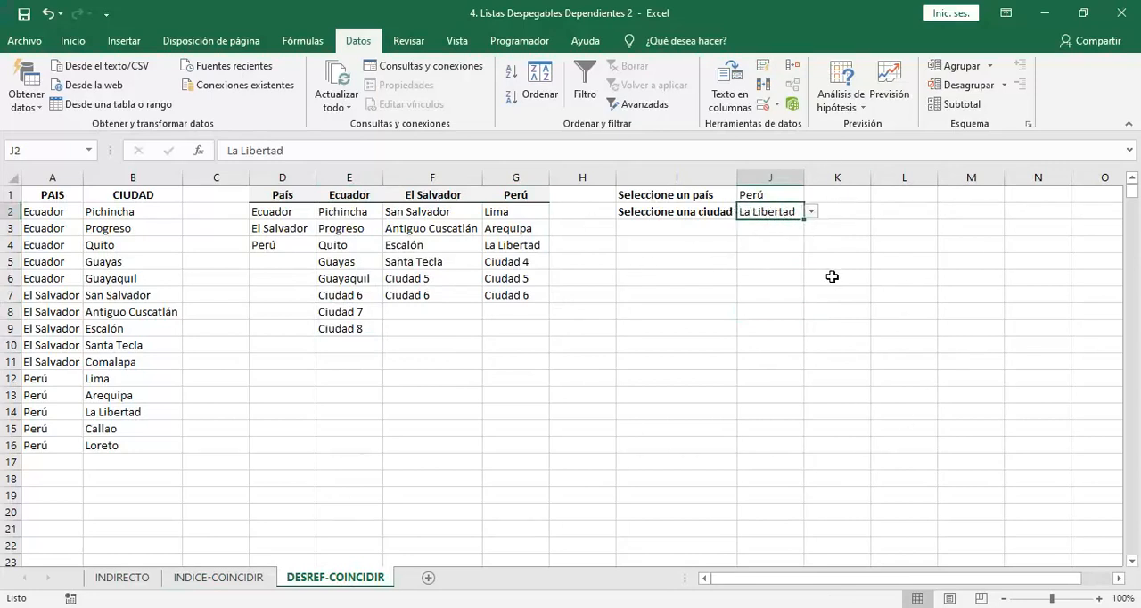
pyautogui.click(326, 346)
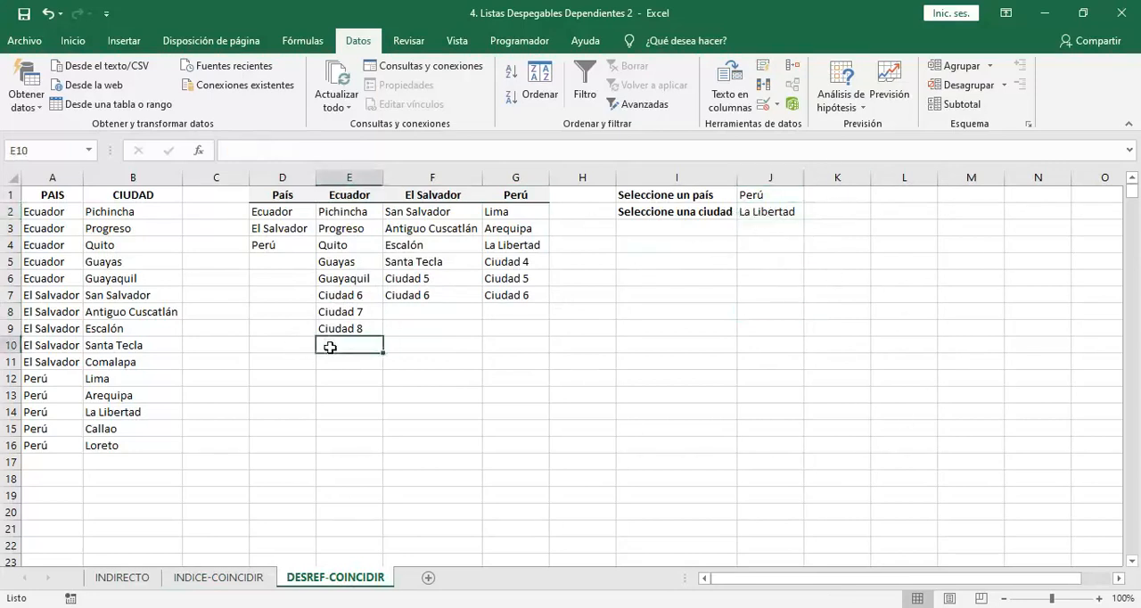
pyautogui.press('Down')
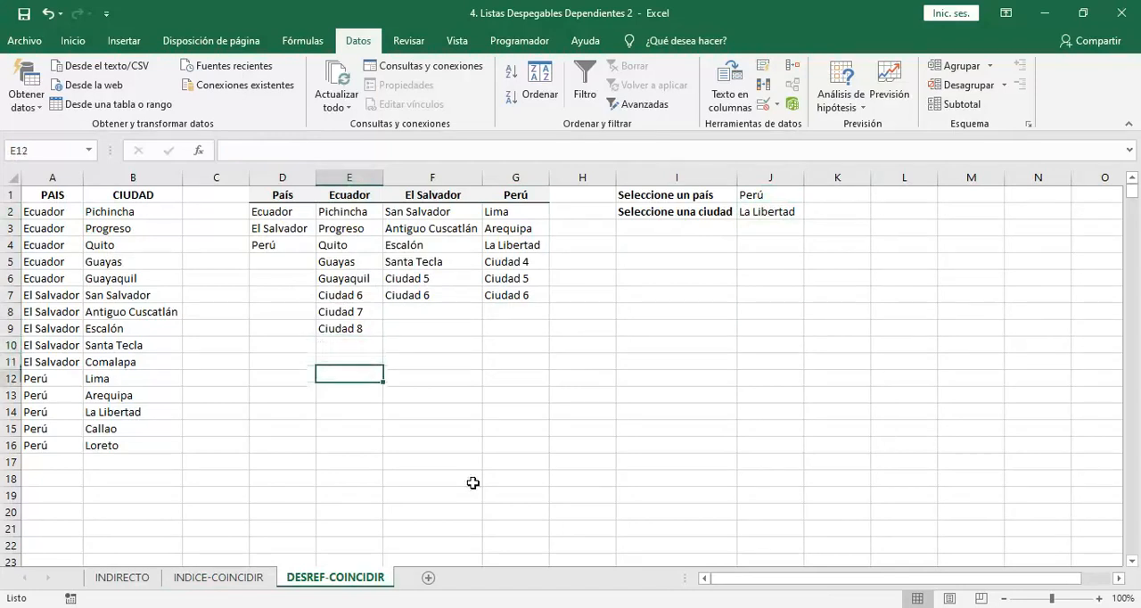
pyautogui.press('Up')
pyautogui.press('Up')
# Inspect the height argument of the inner DESREF in J2's data validation source formula, leaving the formula unchanged
pyautogui.click(786, 214)
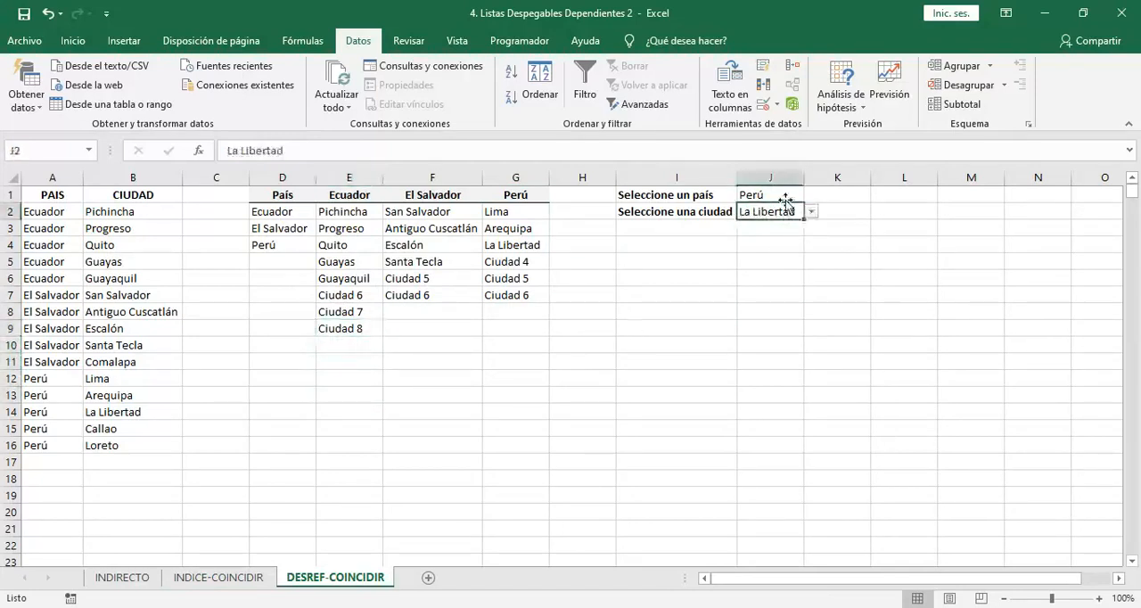
pyautogui.click(763, 103)
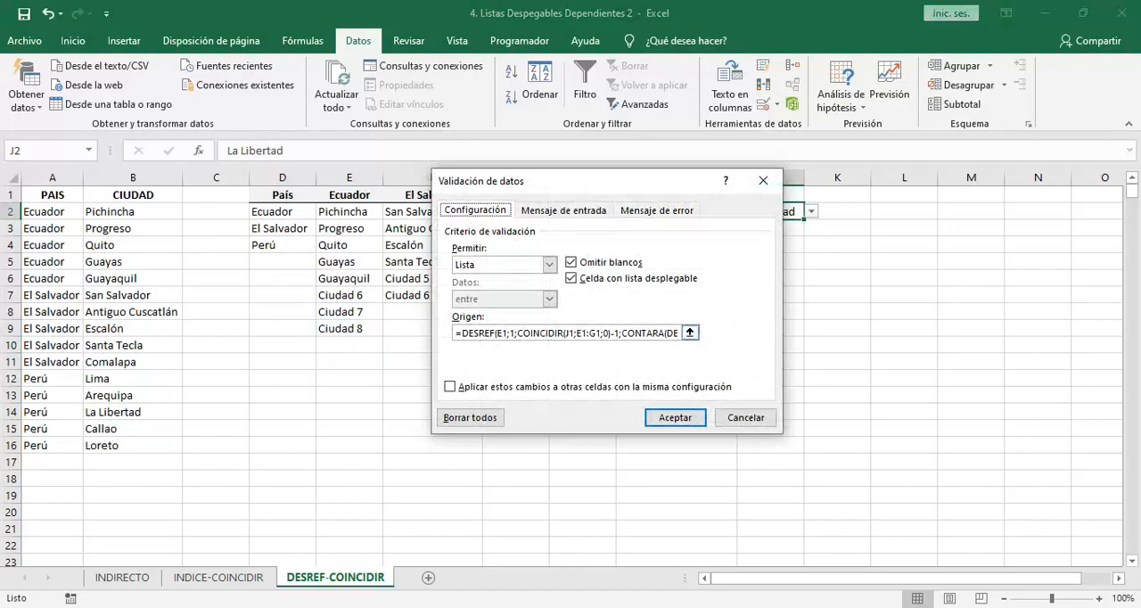
pyautogui.moveTo(656, 334); pyautogui.dragTo(690, 334)
pyautogui.click(655, 333)
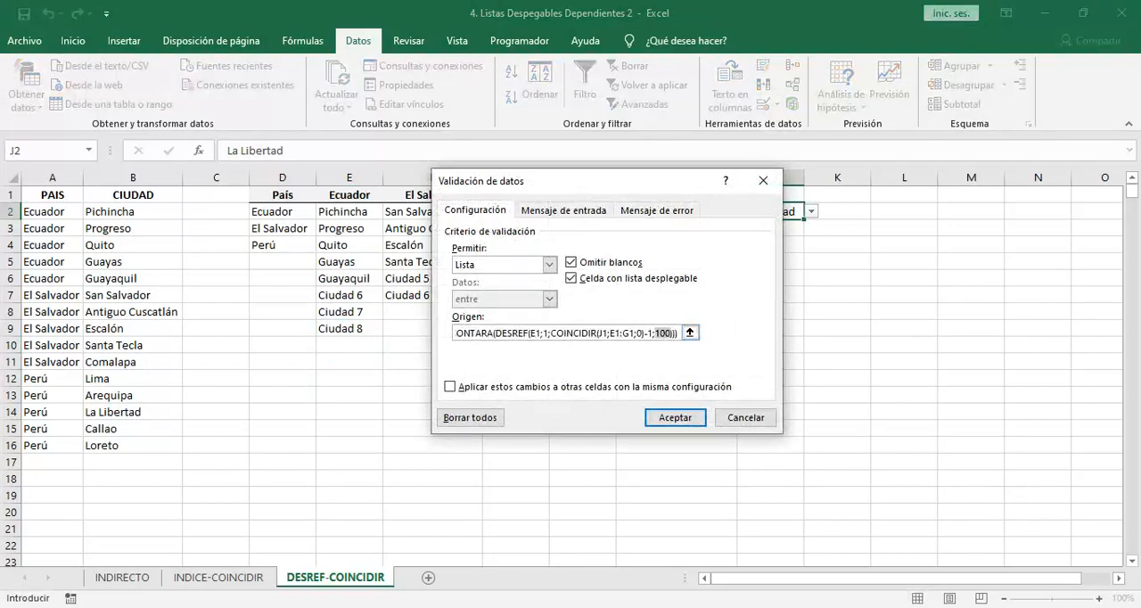
pyautogui.click(763, 180)
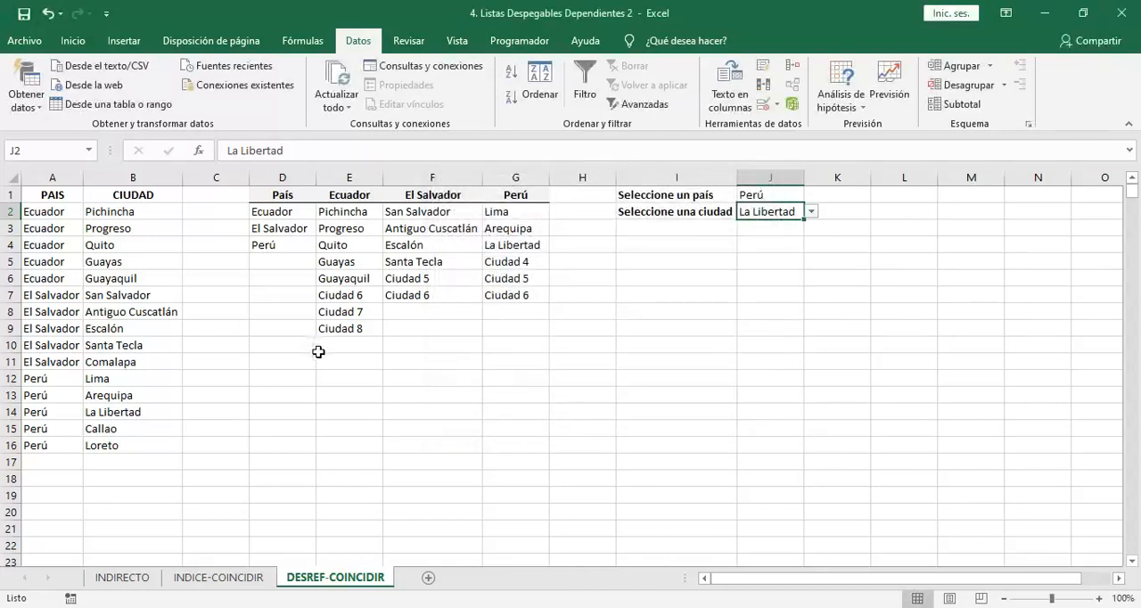